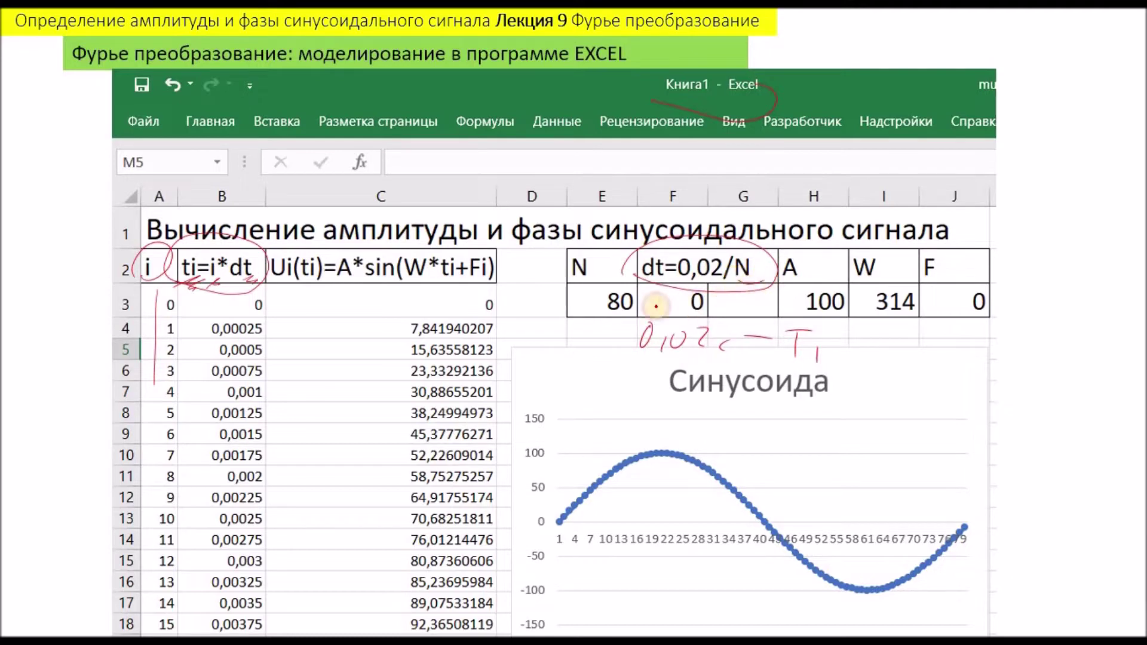
# Circle the N value 80 on the slide and mark Ui, ti, A and W in the signal formula with the pen.
pyautogui.moveTo(604, 303); pyautogui.dragTo(634, 286)
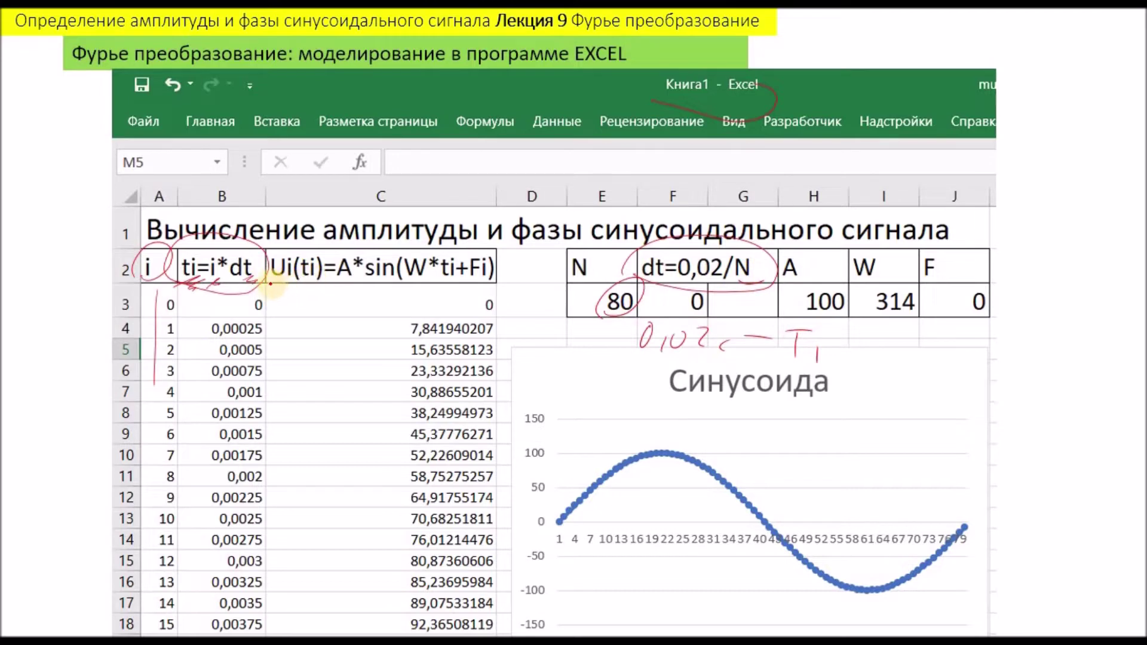
pyautogui.moveTo(270, 279)
pyautogui.mouseDown()
pyautogui.moveTo(281, 290)
pyautogui.moveTo(269, 293)
pyautogui.moveTo(318, 290)
pyautogui.mouseUp()
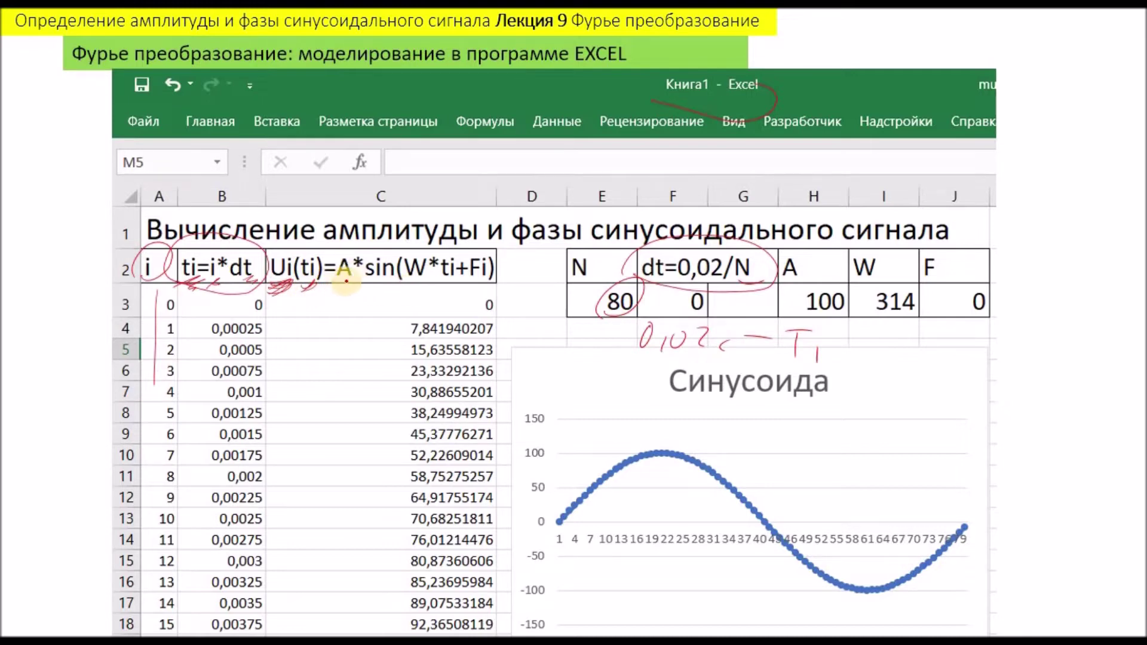
pyautogui.moveTo(335, 280); pyautogui.dragTo(333, 289)
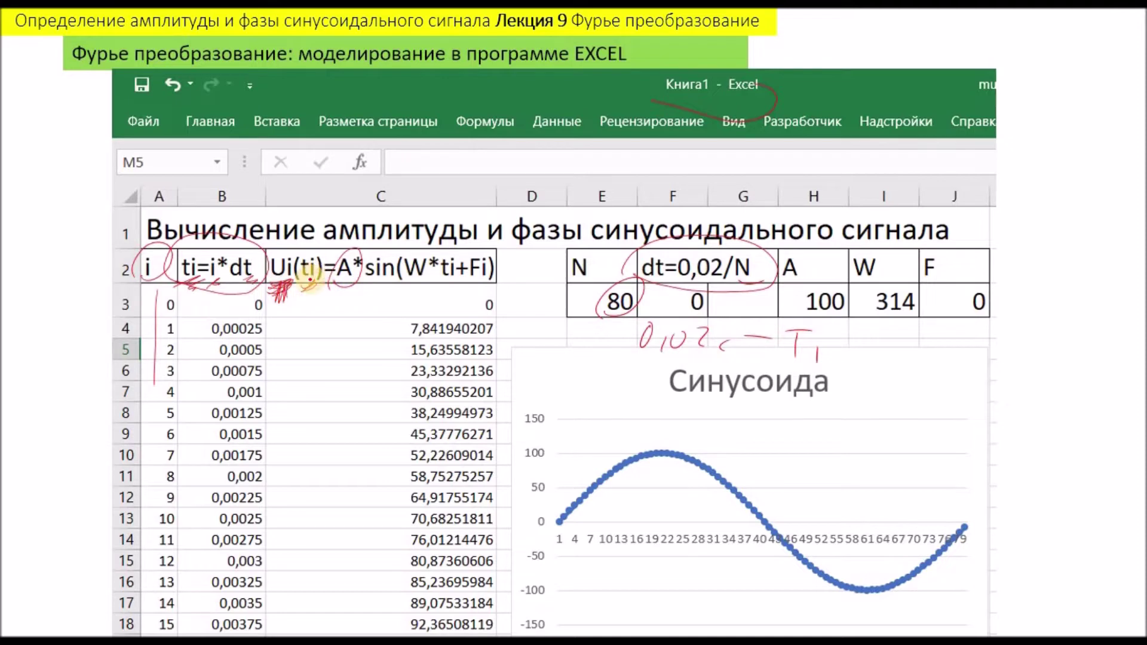
pyautogui.moveTo(303, 285)
pyautogui.mouseDown()
pyautogui.moveTo(313, 296)
pyautogui.moveTo(346, 283)
pyautogui.moveTo(415, 293)
pyautogui.mouseUp()
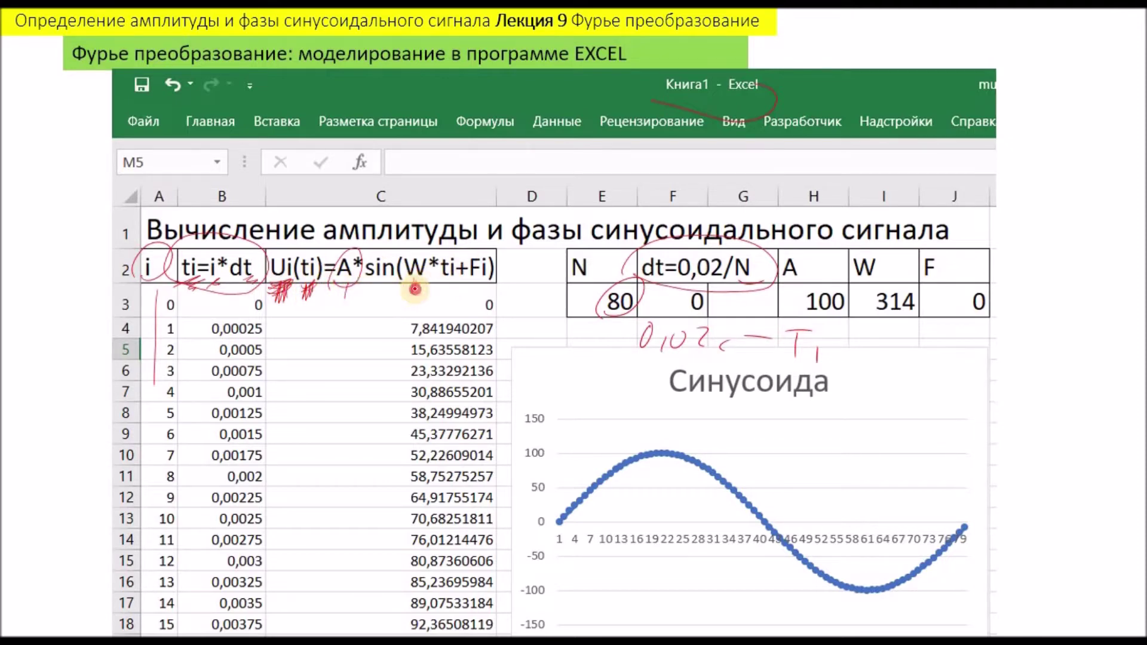
# Circle the W value 314 and handwrite "W1 = 314" and "F1 = 50 Гц" beneath it.
pyautogui.moveTo(905, 286)
pyautogui.mouseDown()
pyautogui.moveTo(897, 331)
pyautogui.moveTo(920, 278)
pyautogui.mouseUp()
pyautogui.moveTo(873, 343)
pyautogui.mouseDown()
pyautogui.moveTo(886, 359)
pyautogui.moveTo(902, 346)
pyautogui.moveTo(965, 365)
pyautogui.moveTo(989, 359)
pyautogui.moveTo(1034, 382)
pyautogui.moveTo(1042, 367)
pyautogui.moveTo(1108, 373)
pyautogui.moveTo(1110, 399)
pyautogui.mouseUp()
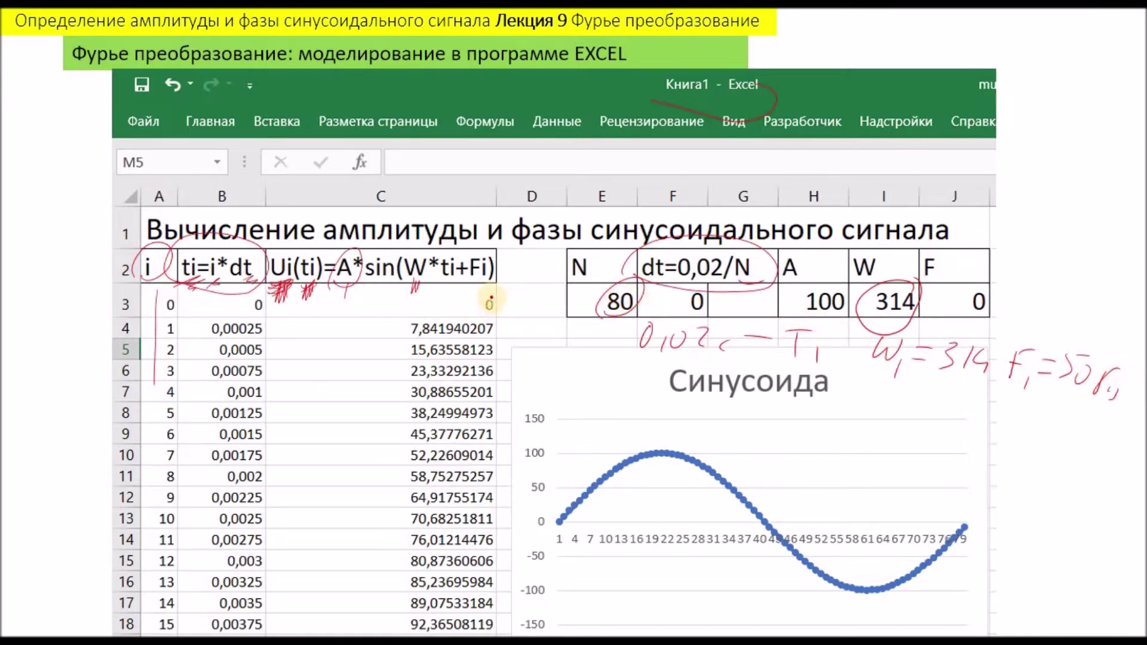
# Underline ti and Fi in the sine formula, then mark the F heading and ink over the index i in Fi.
pyautogui.moveTo(437, 279); pyautogui.dragTo(491, 276)
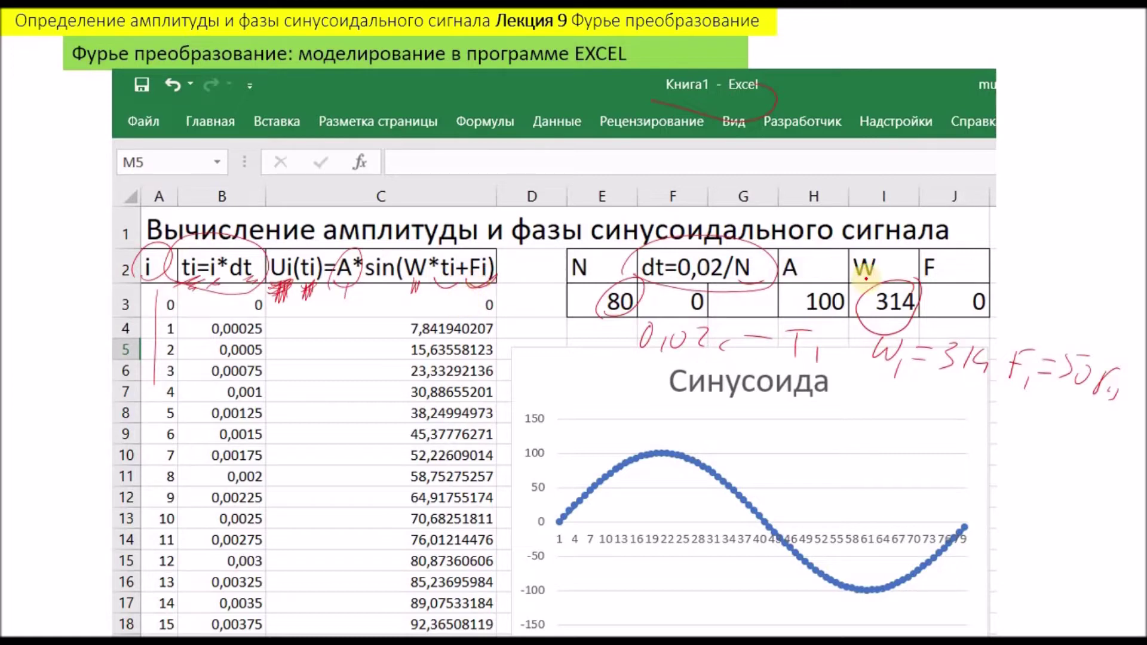
pyautogui.moveTo(944, 272); pyautogui.dragTo(943, 278)
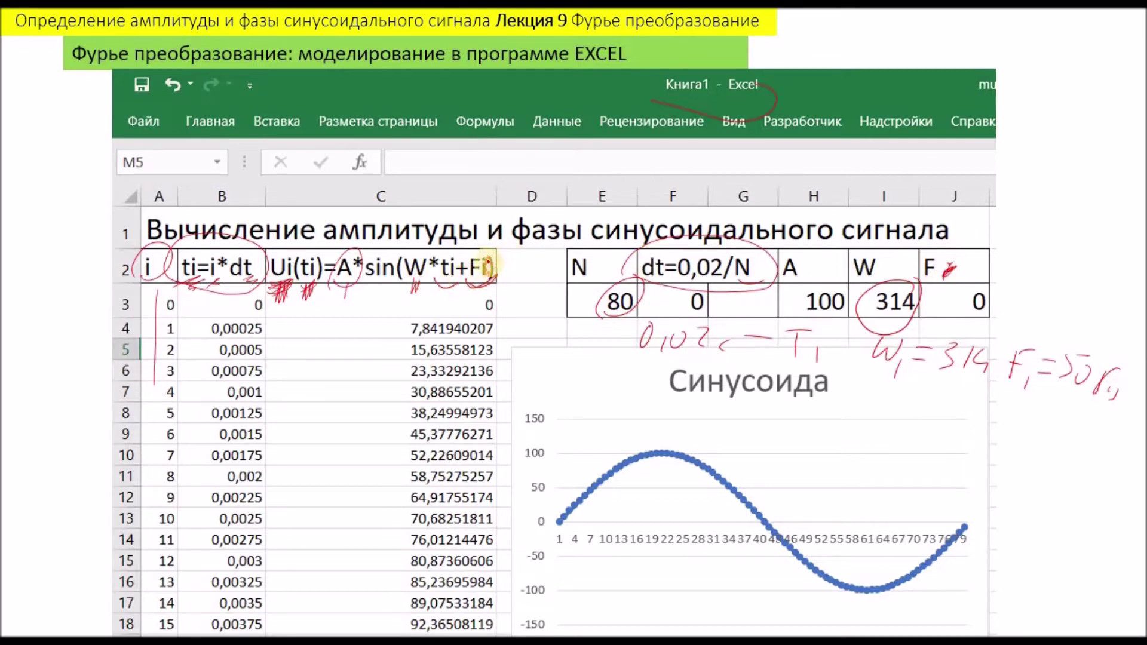
pyautogui.moveTo(484, 260); pyautogui.dragTo(485, 273)
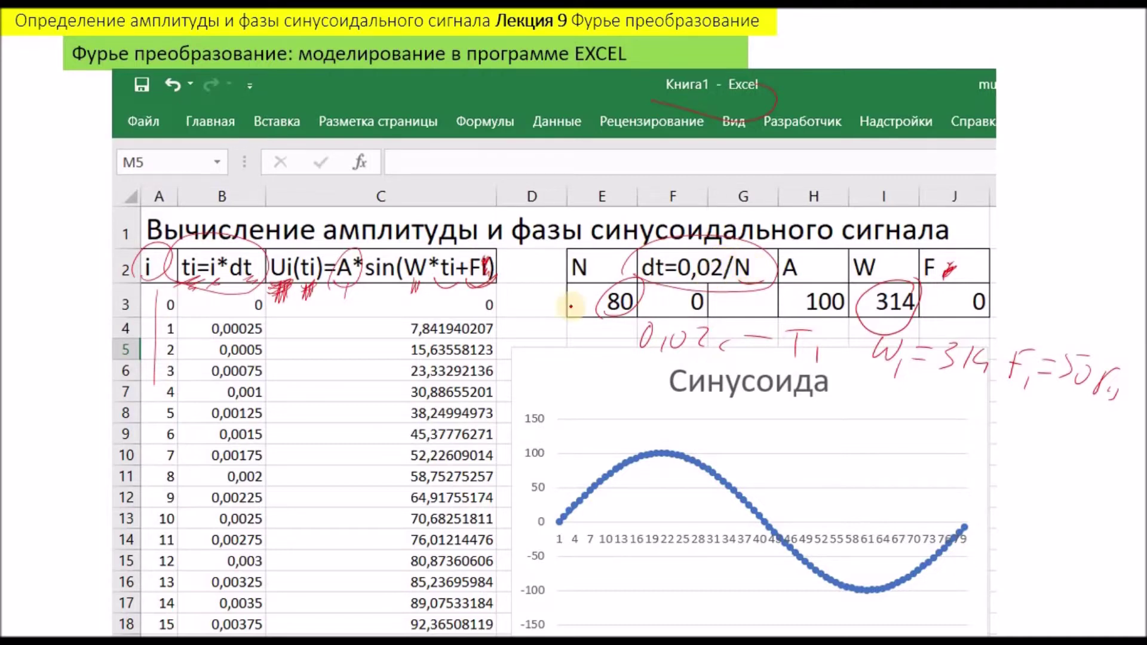
# Outline the computed signal values in column C with pen strokes and extend the mark under Ui.
pyautogui.moveTo(394, 293); pyautogui.dragTo(368, 419)
pyautogui.moveTo(360, 477)
pyautogui.mouseDown()
pyautogui.moveTo(396, 297)
pyautogui.moveTo(497, 297)
pyautogui.moveTo(475, 434)
pyautogui.mouseUp()
pyautogui.moveTo(276, 288); pyautogui.dragTo(279, 311)
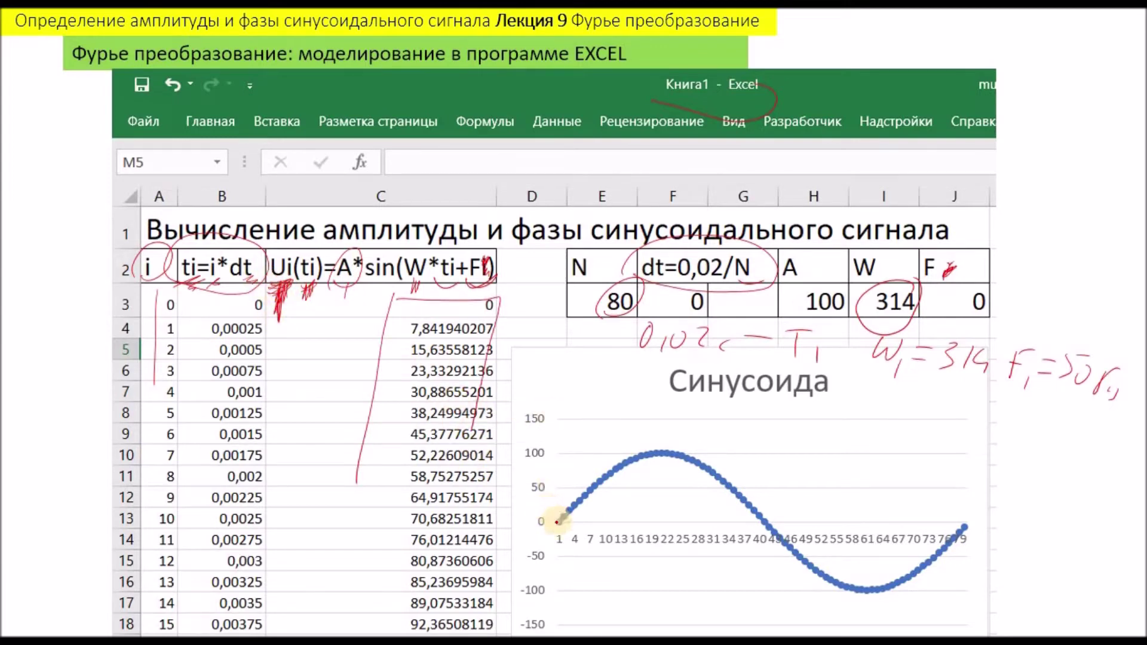
# Mark the start, positive peak, negative peak and end of the sine curve on the chart with the pen.
pyautogui.moveTo(560, 518); pyautogui.dragTo(568, 510)
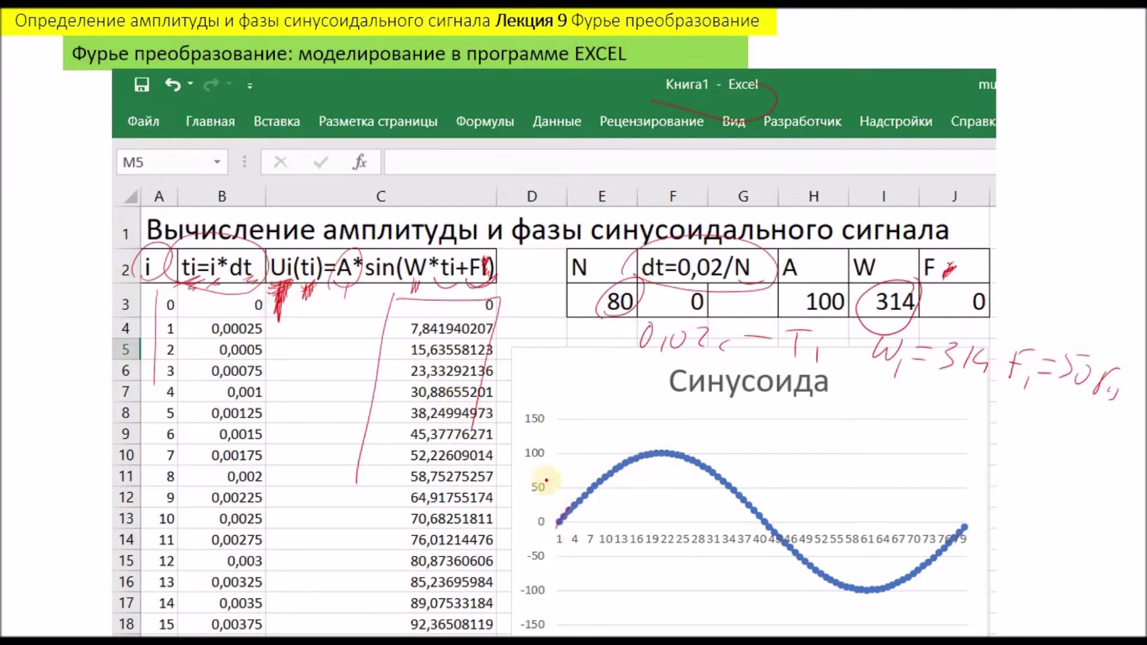
pyautogui.moveTo(657, 463); pyautogui.dragTo(664, 445)
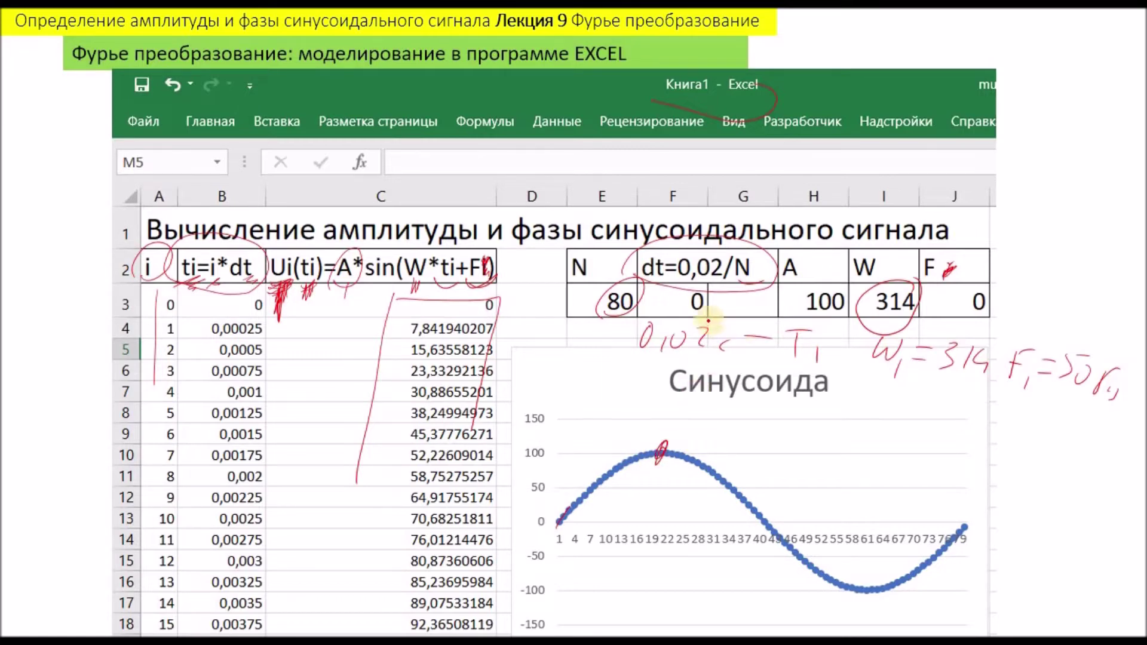
pyautogui.moveTo(806, 318); pyautogui.dragTo(783, 377)
pyautogui.moveTo(874, 581); pyautogui.dragTo(867, 597)
pyautogui.moveTo(966, 532); pyautogui.dragTo(978, 463)
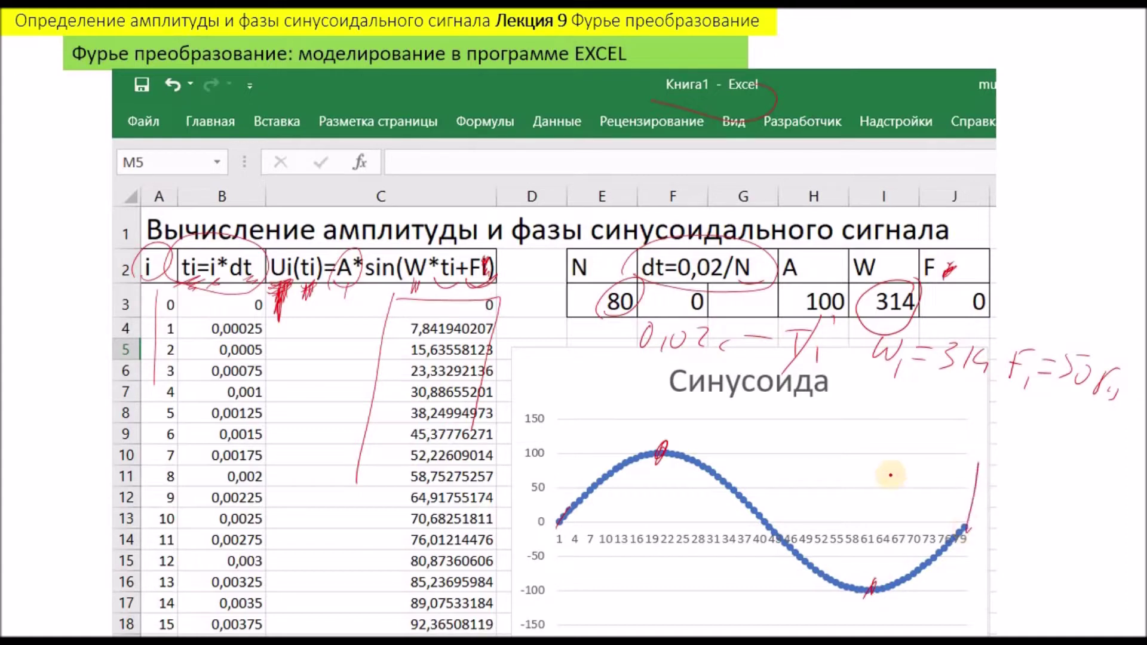
# Draw a double-headed arrow across the full sine period on the chart and label it T.
pyautogui.moveTo(565, 454); pyautogui.dragTo(576, 455)
pyautogui.moveTo(717, 469)
pyautogui.mouseDown()
pyautogui.moveTo(951, 469)
pyautogui.moveTo(956, 478)
pyautogui.mouseUp()
pyautogui.moveTo(579, 445); pyautogui.dragTo(580, 466)
pyautogui.moveTo(801, 435); pyautogui.dragTo(780, 478)
pyautogui.moveTo(754, 432)
pyautogui.mouseDown()
pyautogui.moveTo(801, 432)
pyautogui.moveTo(795, 496)
pyautogui.mouseUp()
pyautogui.moveTo(800, 435); pyautogui.dragTo(840, 442)
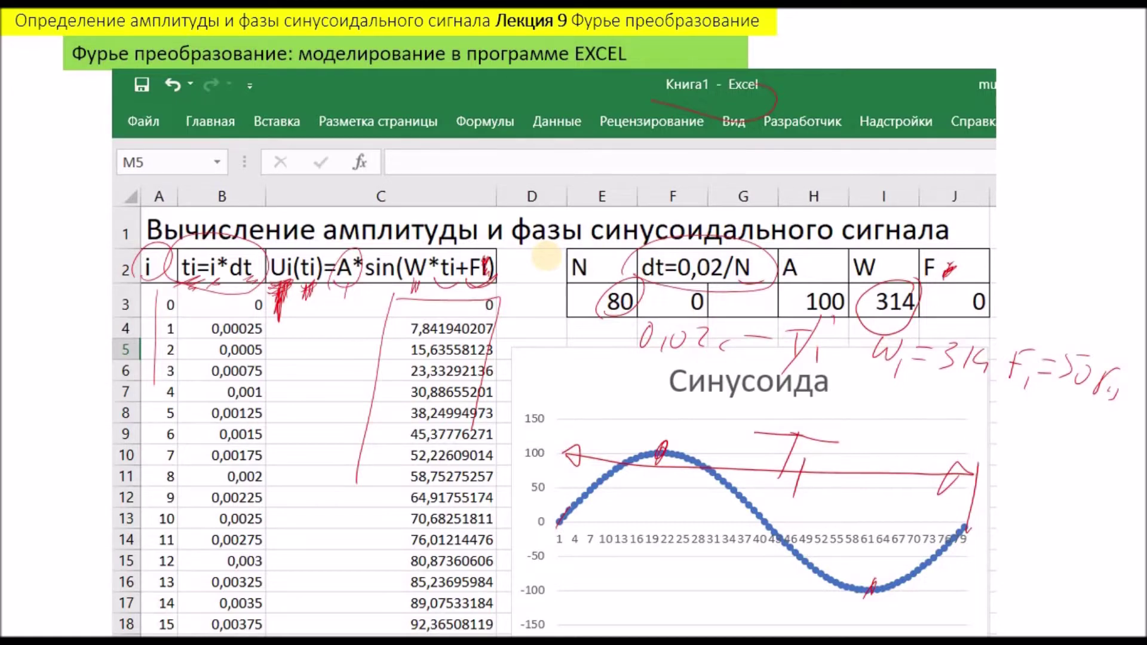
# Advance to the next slide, circle its text about continuing in EXCEL, and handwrite the symbols A and φ above it.
pyautogui.press('Right')
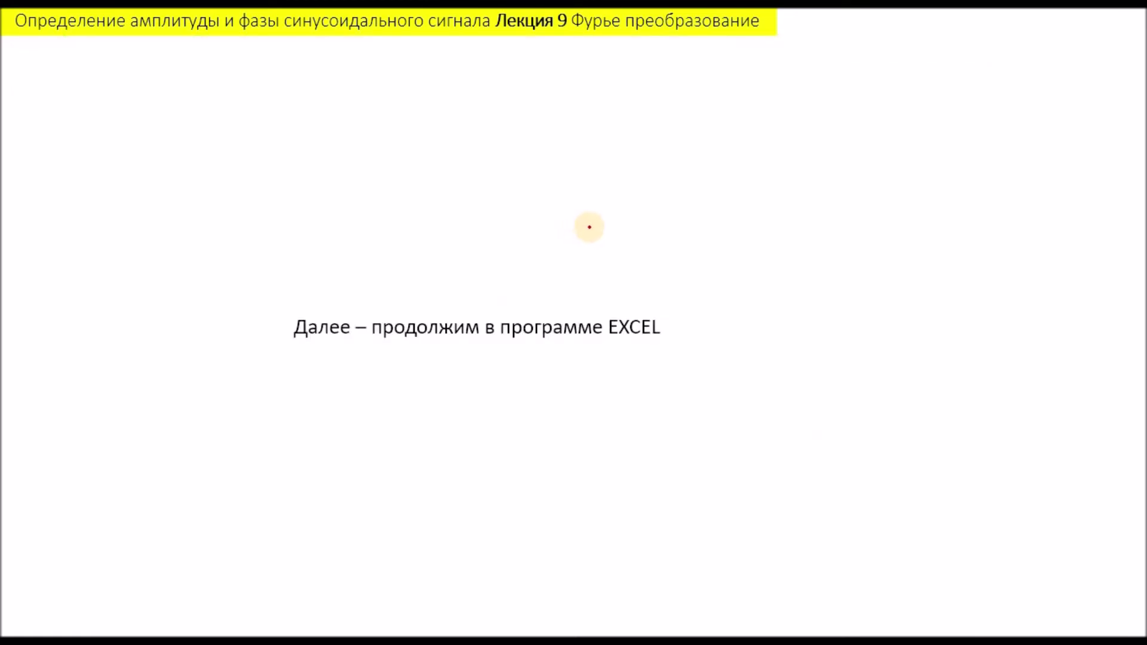
pyautogui.moveTo(374, 344)
pyautogui.mouseDown()
pyautogui.moveTo(633, 351)
pyautogui.moveTo(360, 281)
pyautogui.moveTo(220, 353)
pyautogui.moveTo(445, 346)
pyautogui.mouseUp()
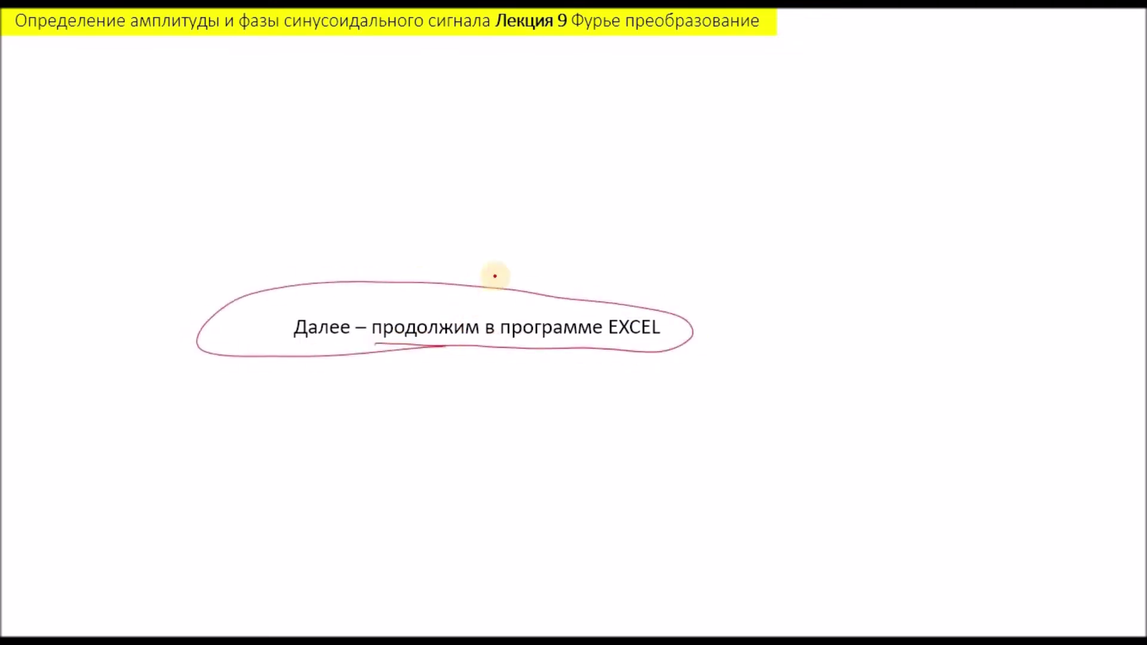
pyautogui.moveTo(558, 42); pyautogui.dragTo(779, 39)
pyautogui.moveTo(524, 217)
pyautogui.mouseDown()
pyautogui.moveTo(556, 217)
pyautogui.moveTo(554, 190)
pyautogui.mouseUp()
pyautogui.moveTo(692, 192)
pyautogui.mouseDown()
pyautogui.moveTo(712, 213)
pyautogui.moveTo(690, 236)
pyautogui.mouseUp()
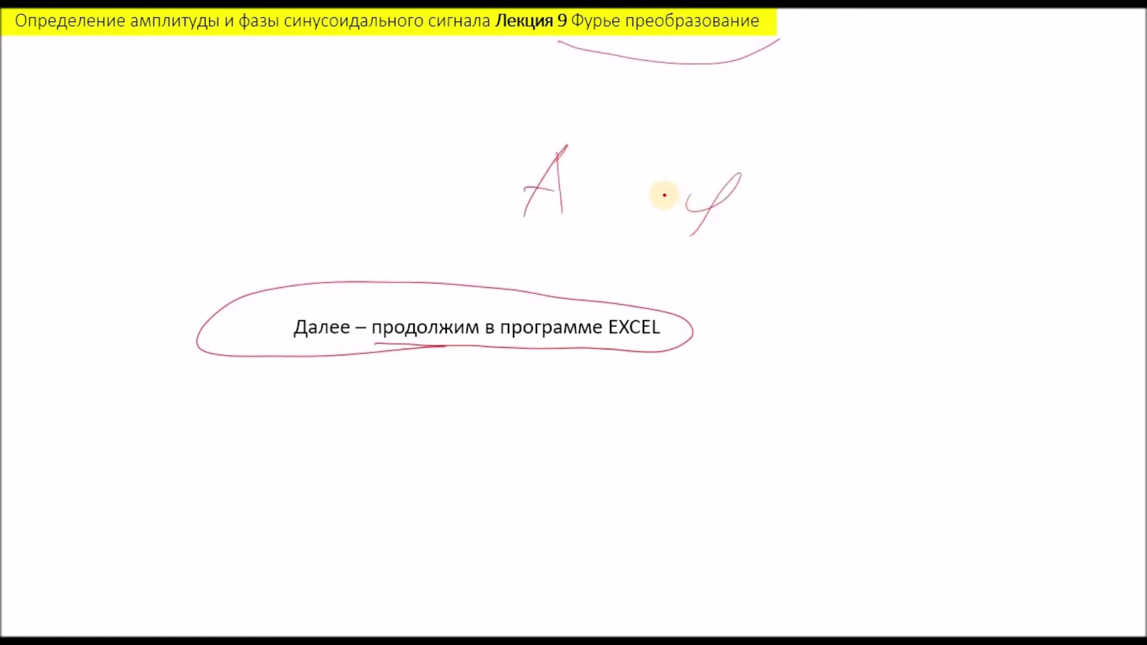
# Switch to the Excel workbook and examine the formulas for time in B2, dt in F5 and the signal in C2.
pyautogui.hotkey('alt', 'Tab')
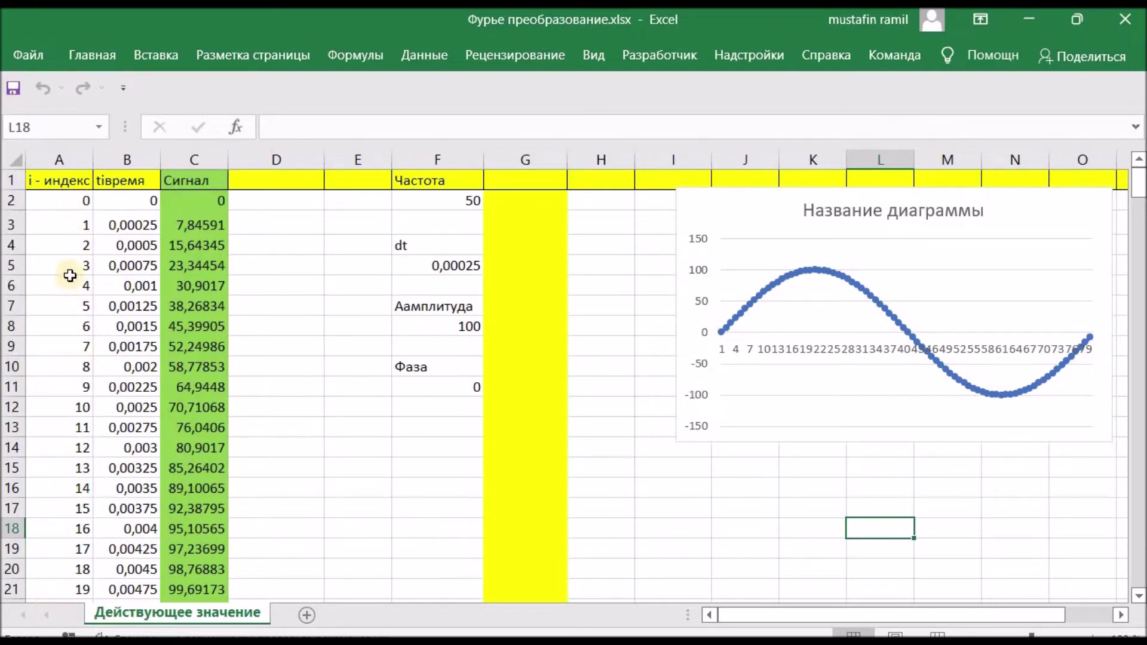
pyautogui.click(131, 203)
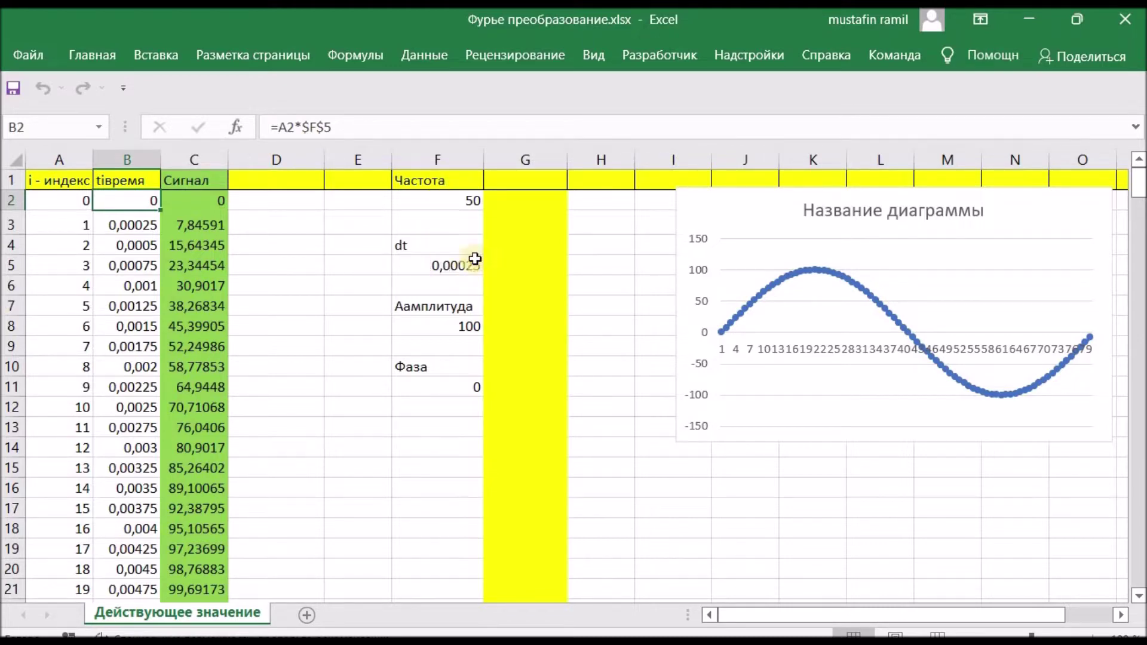
pyautogui.click(451, 266)
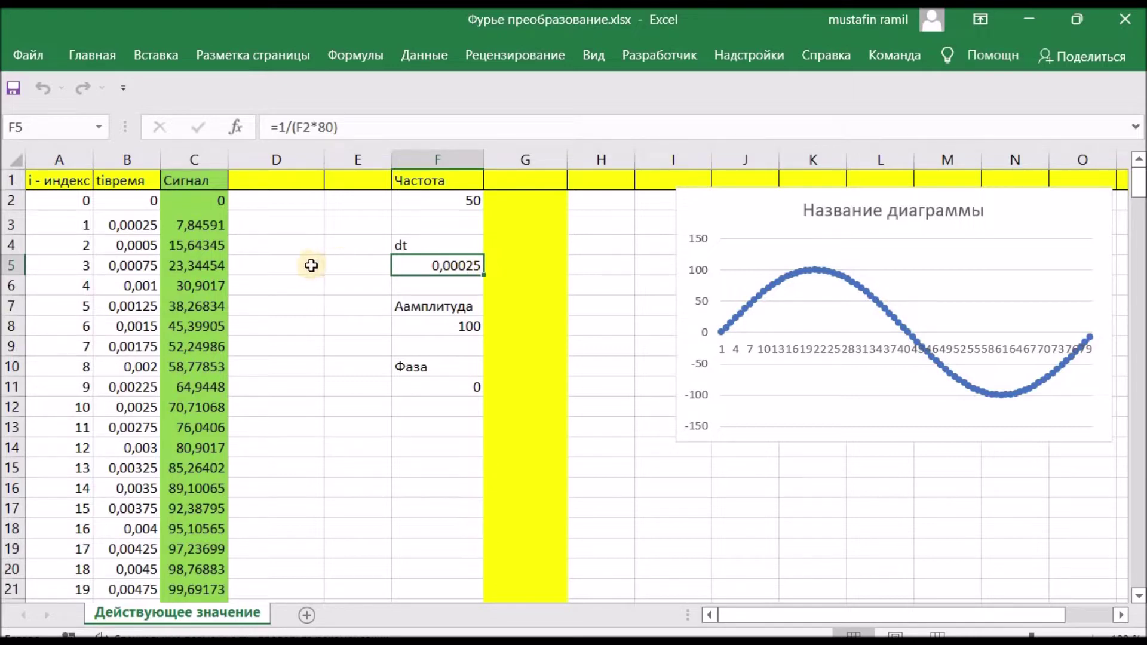
pyautogui.click(201, 201)
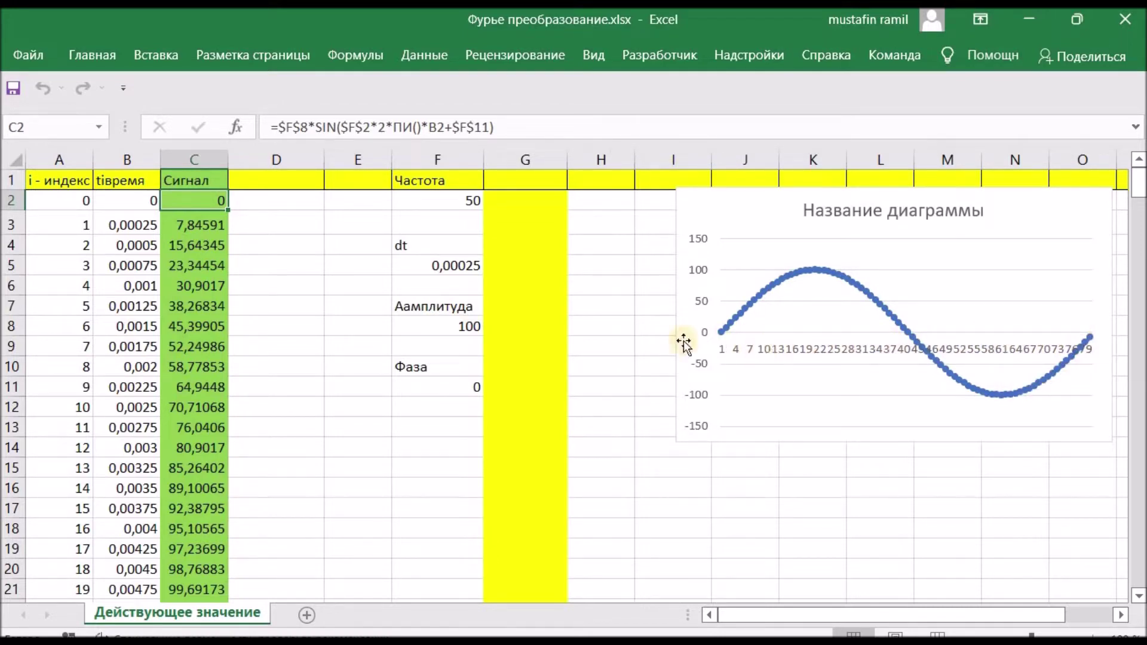
pyautogui.click(459, 266)
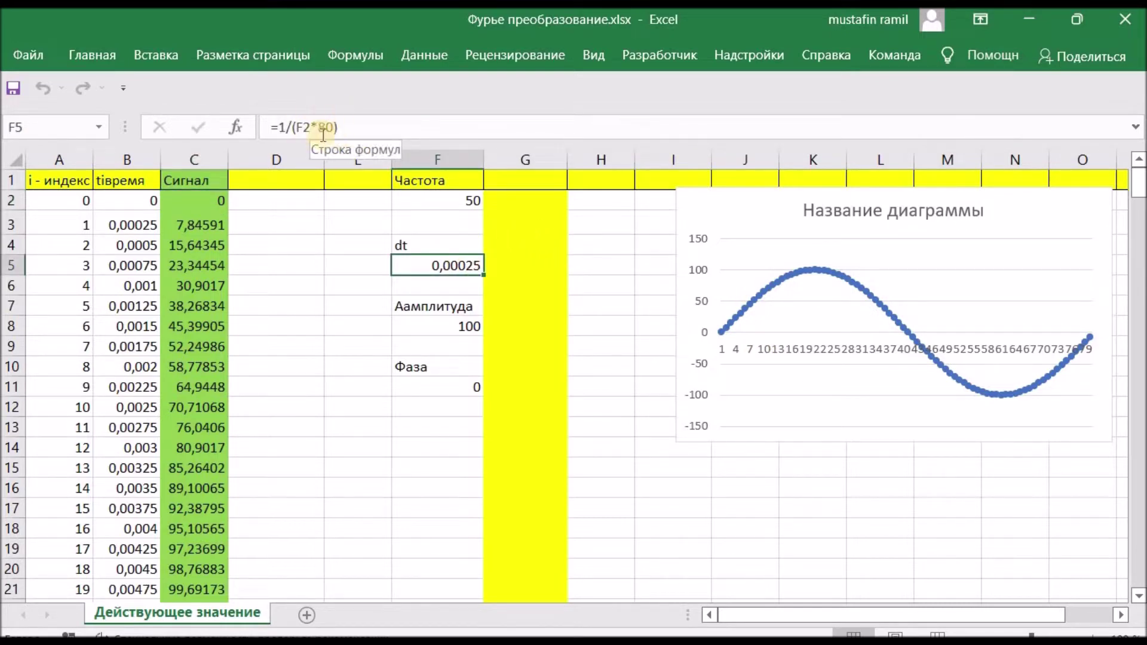
pyautogui.click(621, 286)
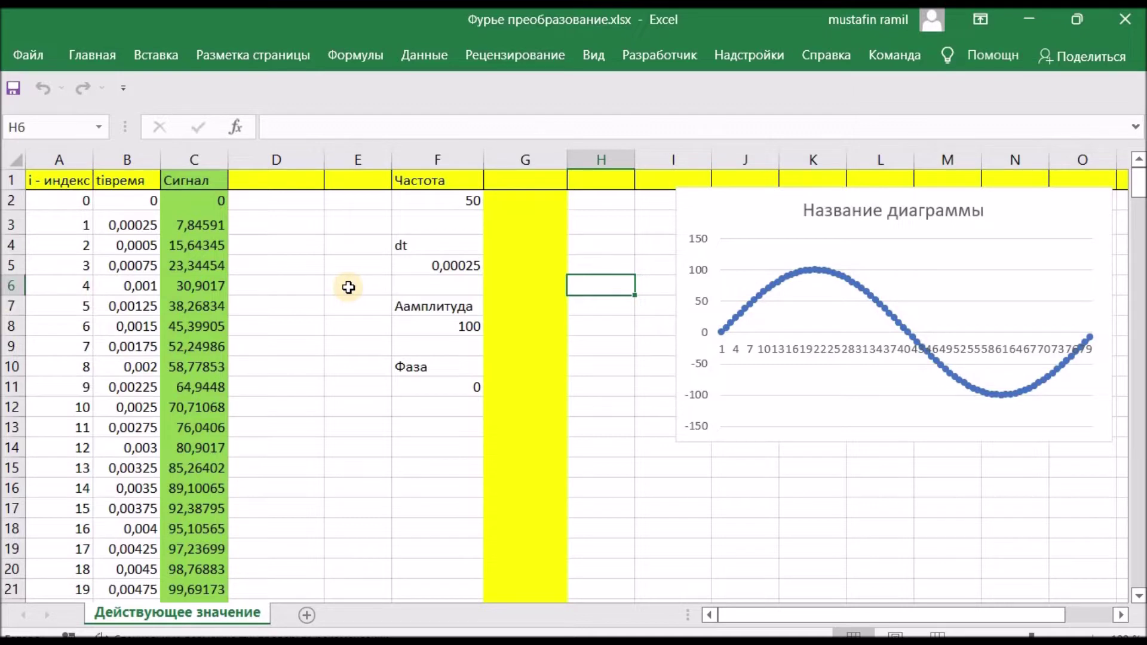
# Switch to PowerPoint and highlight the bullets "Входной синусоидальный сигнал" and "Опорный сигнал" in turn on slide 3.
pyautogui.hotkey('alt', 'Tab')
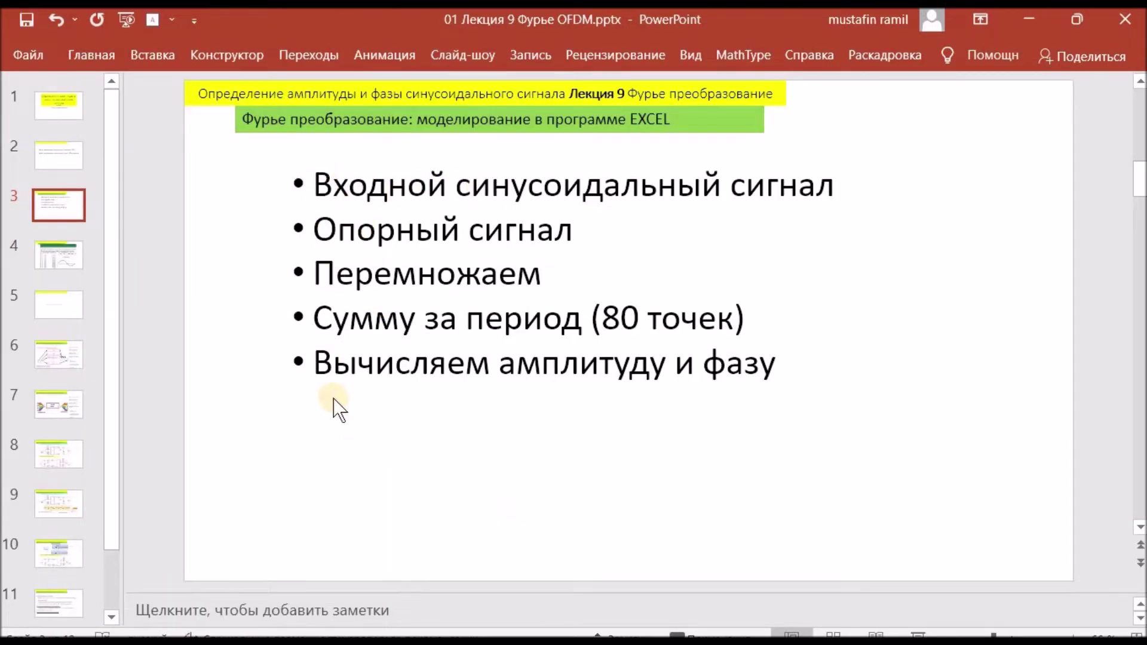
pyautogui.moveTo(323, 184); pyautogui.dragTo(780, 185)
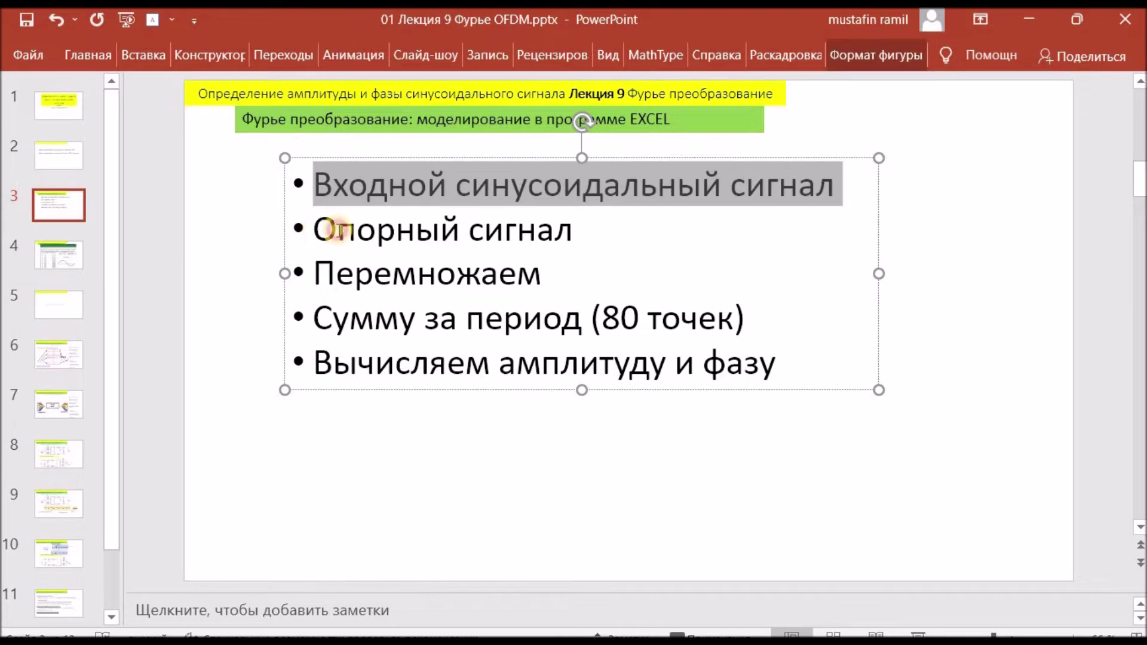
pyautogui.moveTo(321, 230); pyautogui.dragTo(556, 232)
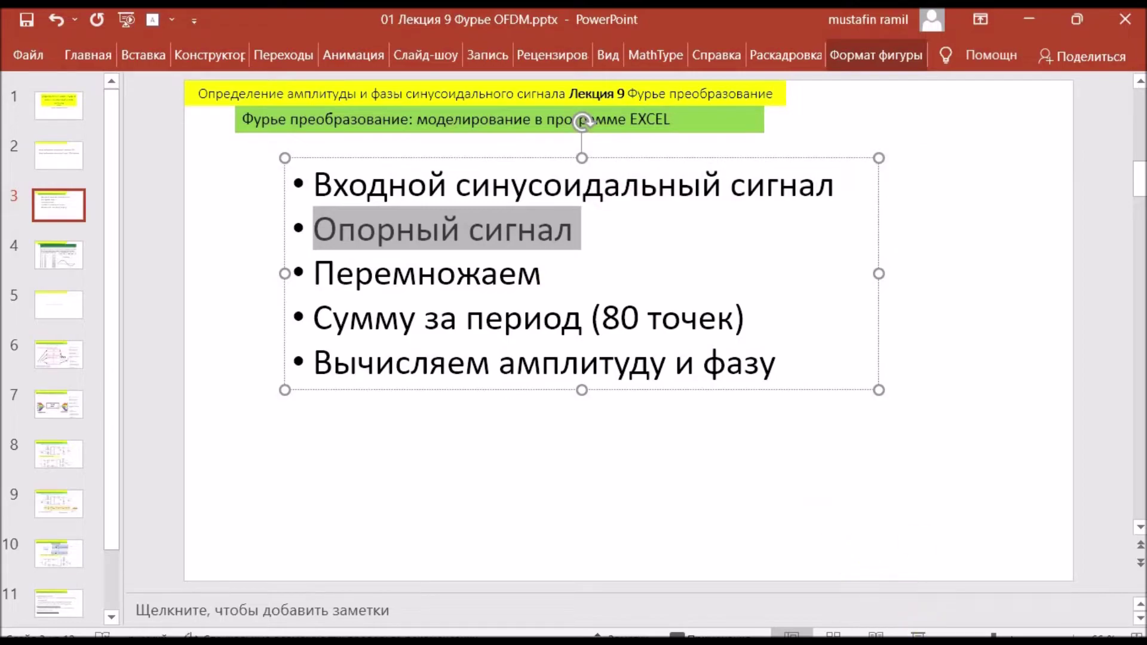
# Start the slide show from slide 3 and handwrite sin(ω1ti) with the pen beside "Опорный сигнал".
pyautogui.click(918, 634)
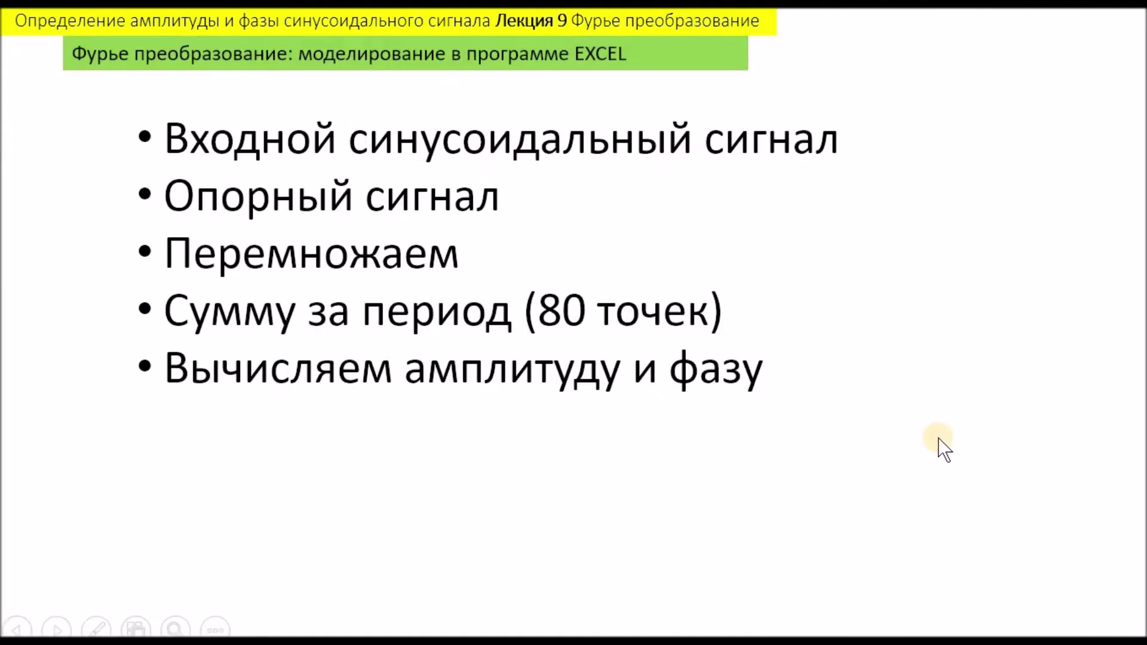
pyautogui.hotkey('ctrl', 'p')
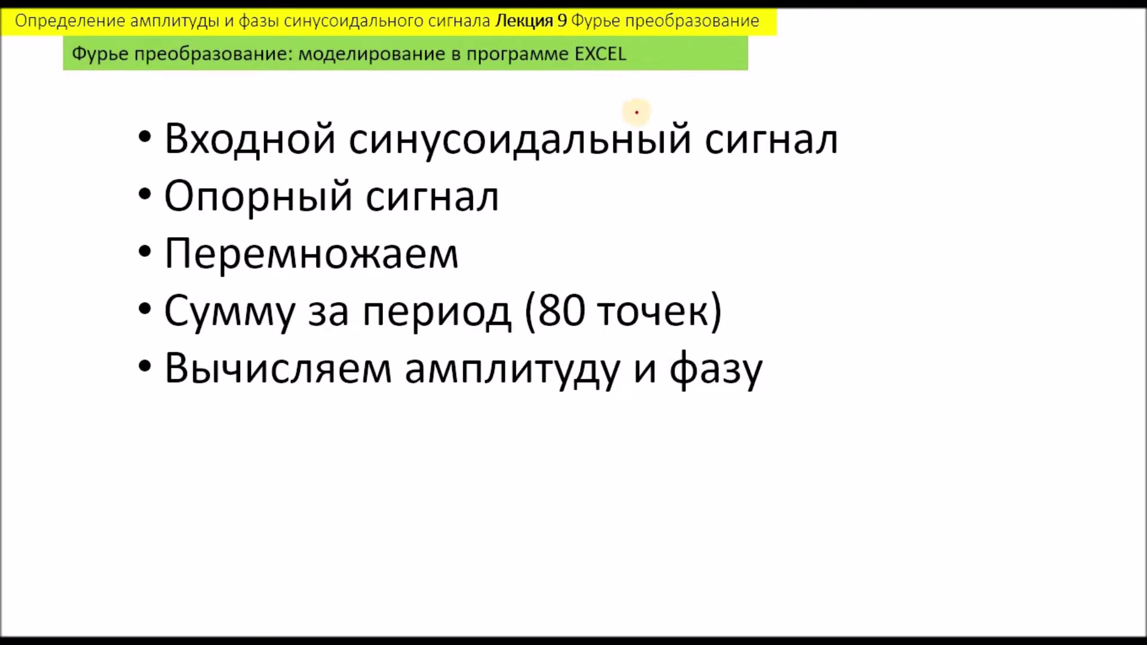
pyautogui.moveTo(541, 200)
pyautogui.mouseDown()
pyautogui.moveTo(532, 225)
pyautogui.moveTo(566, 203)
pyautogui.moveTo(591, 210)
pyautogui.mouseUp()
pyautogui.moveTo(630, 167); pyautogui.dragTo(607, 248)
pyautogui.moveTo(634, 200)
pyautogui.mouseDown()
pyautogui.moveTo(678, 206)
pyautogui.moveTo(675, 236)
pyautogui.mouseUp()
pyautogui.moveTo(702, 179); pyautogui.dragTo(694, 236)
pyautogui.moveTo(686, 197)
pyautogui.mouseDown()
pyautogui.moveTo(714, 193)
pyautogui.moveTo(715, 240)
pyautogui.mouseUp()
pyautogui.click(724, 198)
pyautogui.moveTo(742, 166); pyautogui.dragTo(738, 264)
# Handwrite cos(ω1ti) beside the sine reference expression and underline both expressions.
pyautogui.moveTo(884, 181); pyautogui.dragTo(930, 223)
pyautogui.moveTo(925, 179); pyautogui.dragTo(914, 221)
pyautogui.moveTo(986, 151); pyautogui.dragTo(938, 245)
pyautogui.moveTo(953, 188)
pyautogui.mouseDown()
pyautogui.moveTo(994, 188)
pyautogui.moveTo(994, 244)
pyautogui.mouseUp()
pyautogui.moveTo(1033, 181); pyautogui.dragTo(1026, 229)
pyautogui.moveTo(1021, 205)
pyautogui.mouseDown()
pyautogui.moveTo(1042, 202)
pyautogui.moveTo(1044, 241)
pyautogui.mouseUp()
pyautogui.moveTo(1063, 153)
pyautogui.mouseDown()
pyautogui.moveTo(1046, 242)
pyautogui.moveTo(818, 230)
pyautogui.mouseUp()
pyautogui.moveTo(497, 237); pyautogui.dragTo(628, 262)
pyautogui.moveTo(766, 251); pyautogui.dragTo(764, 251)
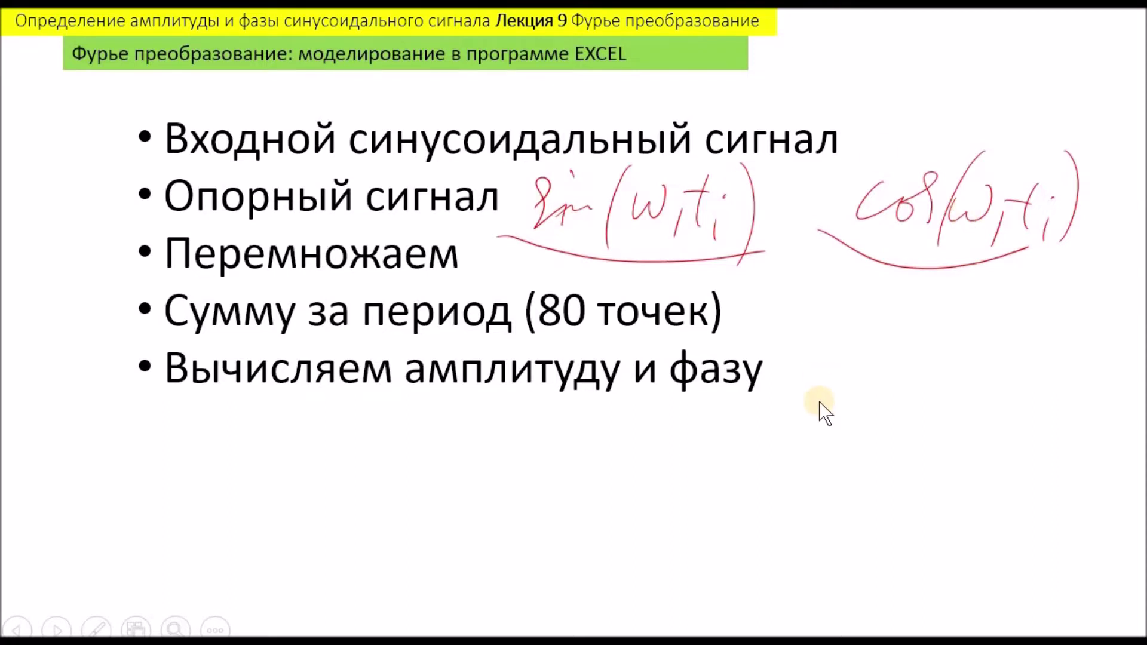
# Switch to the Excel workbook and enter the column heading "cos" in cell D1.
pyautogui.hotkey('alt', 'Tab')
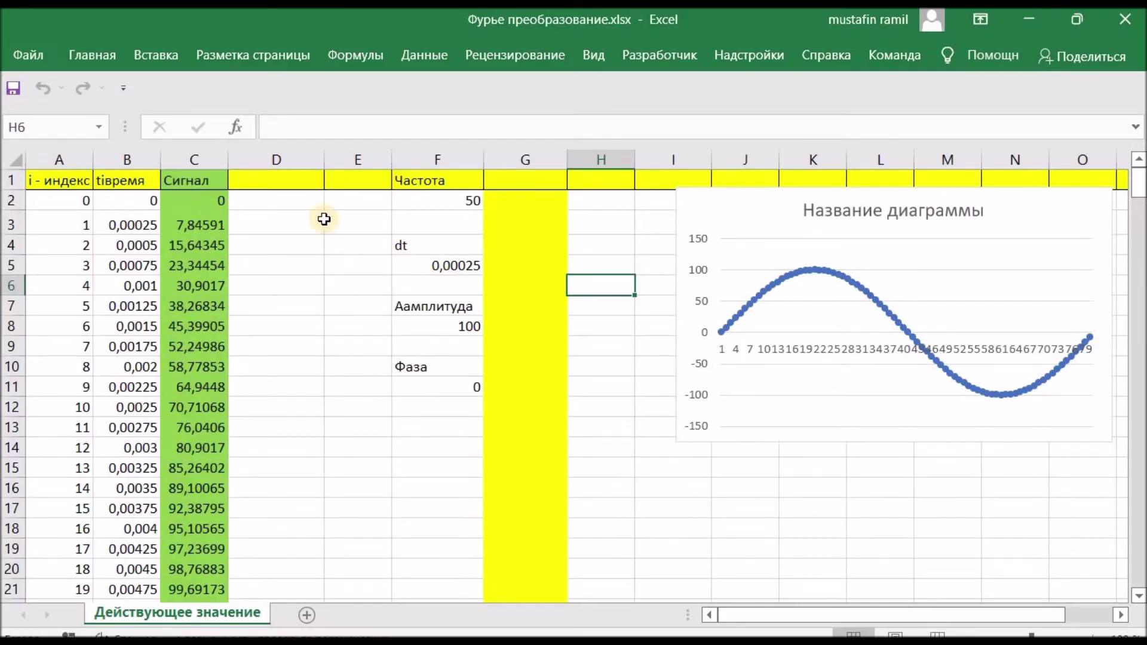
pyautogui.click(259, 179)
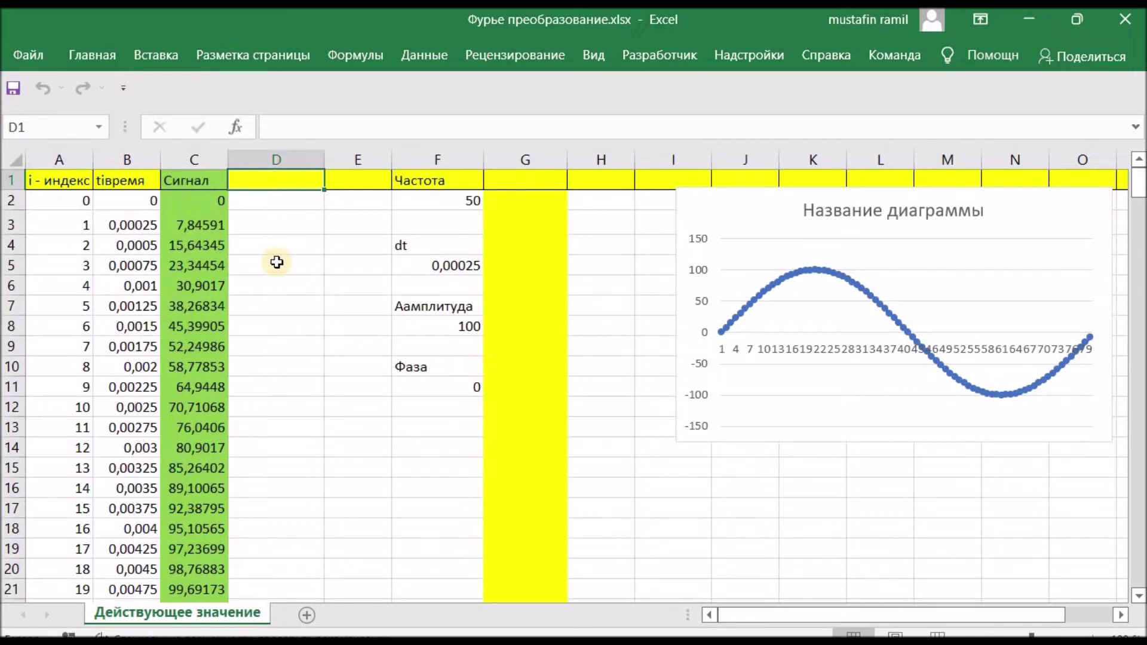
pyautogui.write('cos')
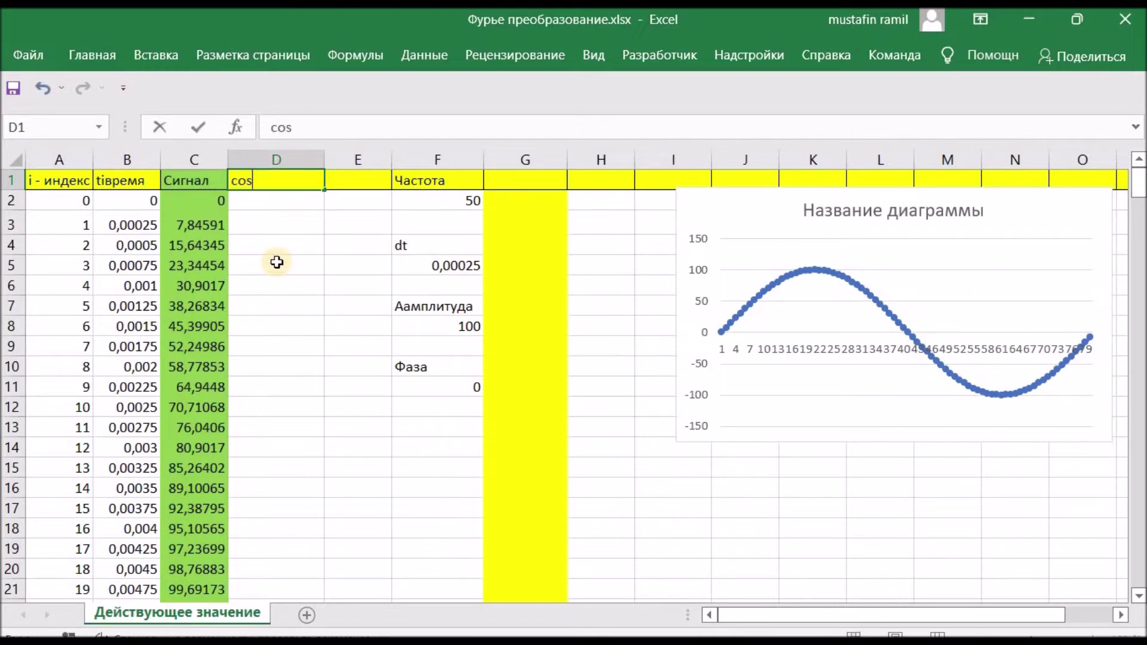
# Enter the cosine reference formula =cos(F2*2*ПИ()*B2) in cell D2.
pyautogui.click(250, 200)
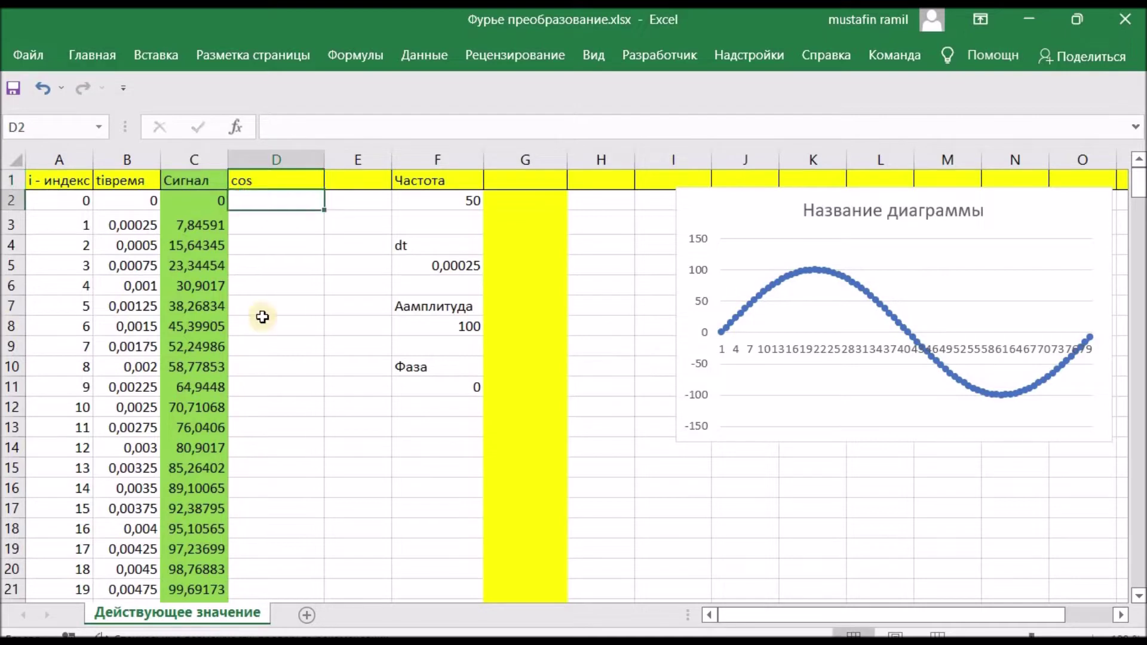
pyautogui.write('=')
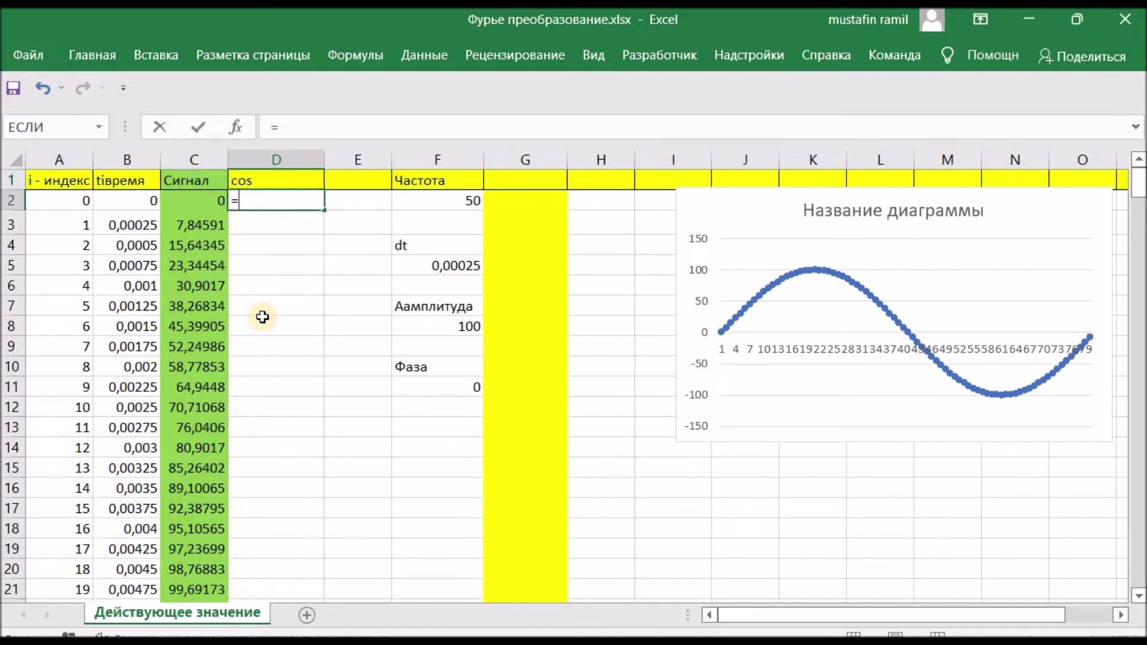
pyautogui.write('cos')
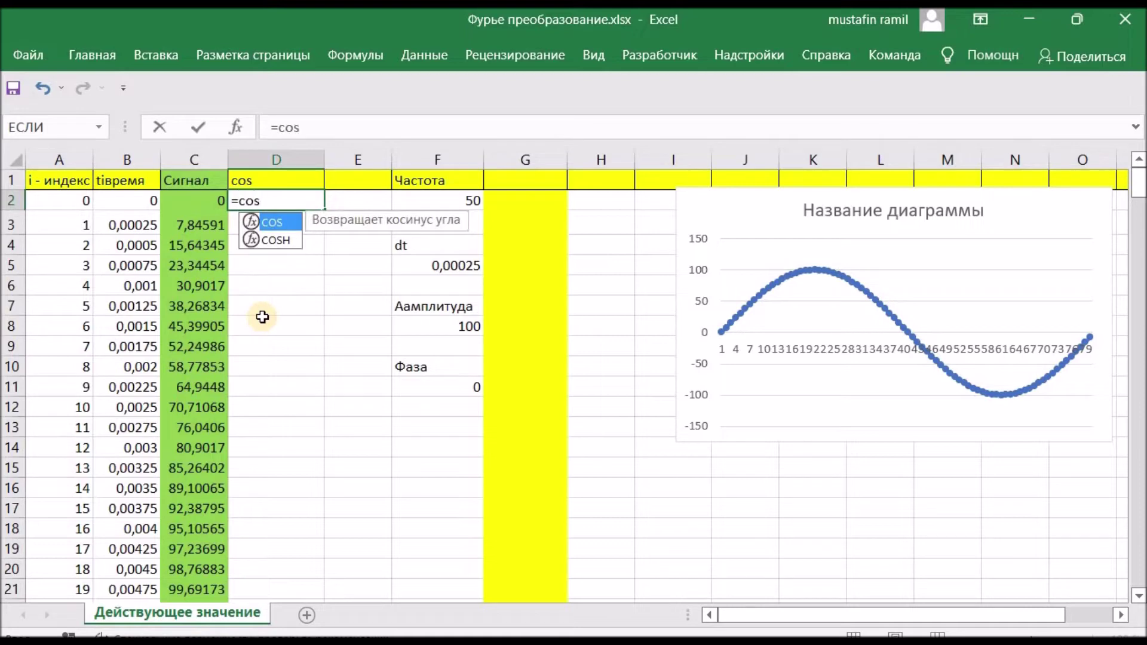
pyautogui.write('(')
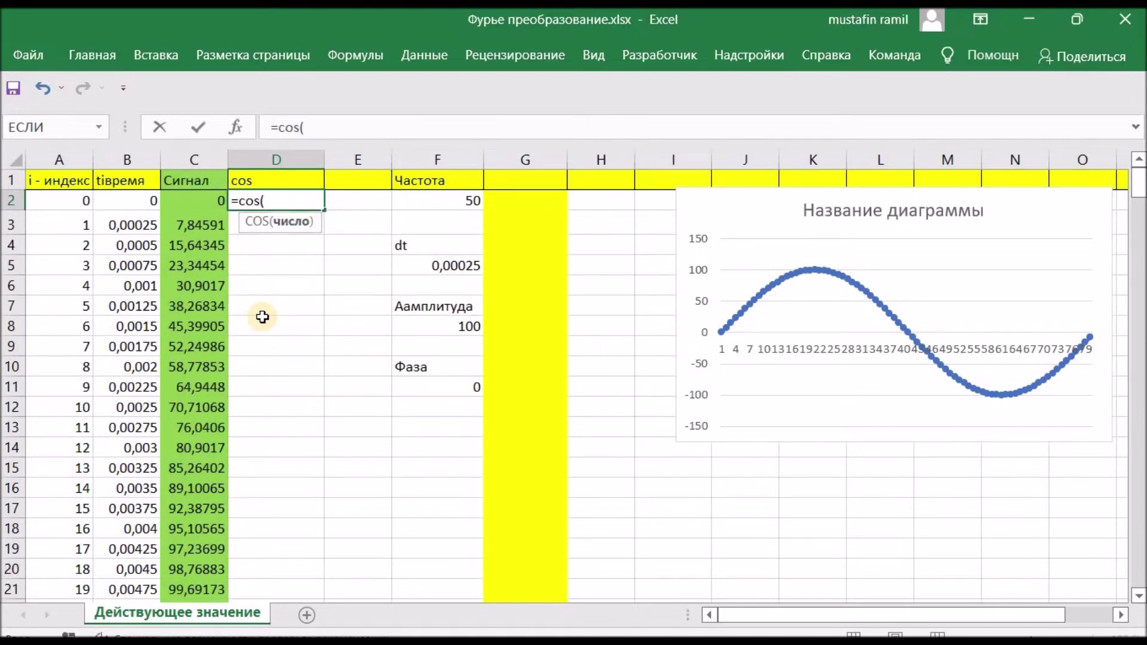
pyautogui.click(435, 202)
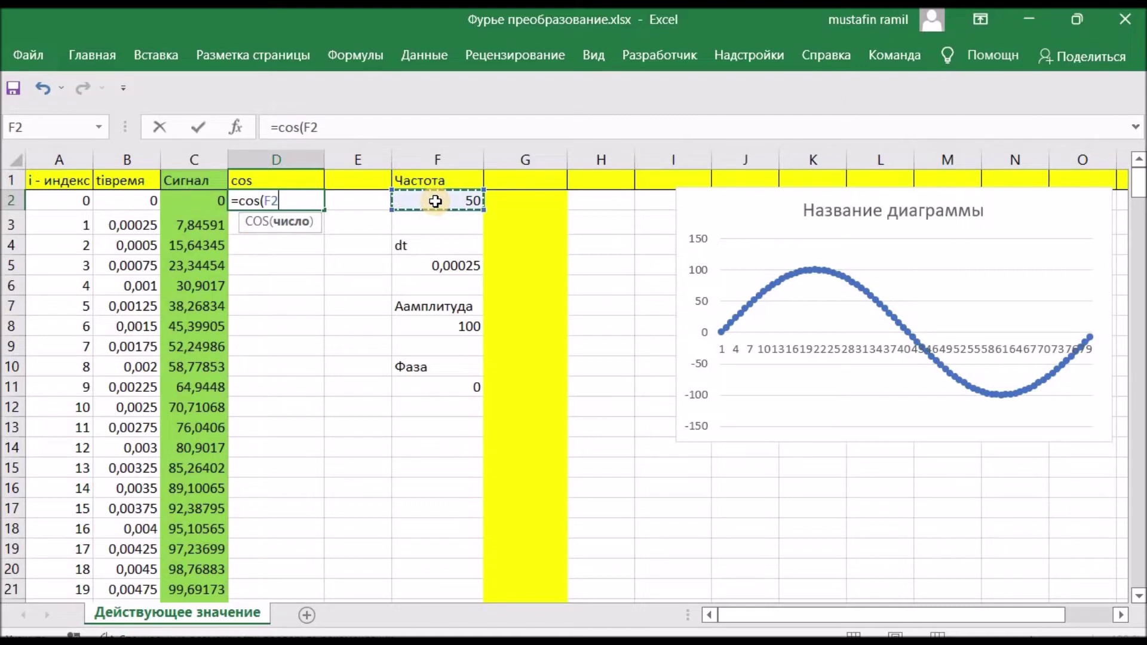
pyautogui.write('*')
pyautogui.write('2')
pyautogui.write('*GB')
pyautogui.press('BackSpace')
pyautogui.press('BackSpace')
pyautogui.write('ПИ')
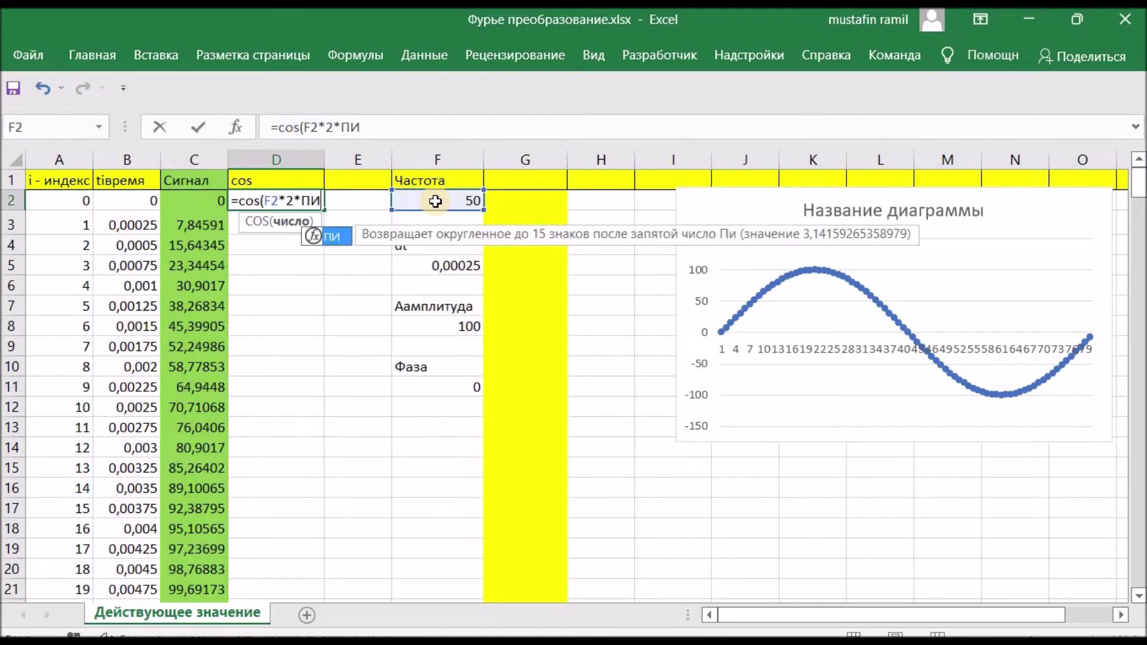
pyautogui.write('()*')
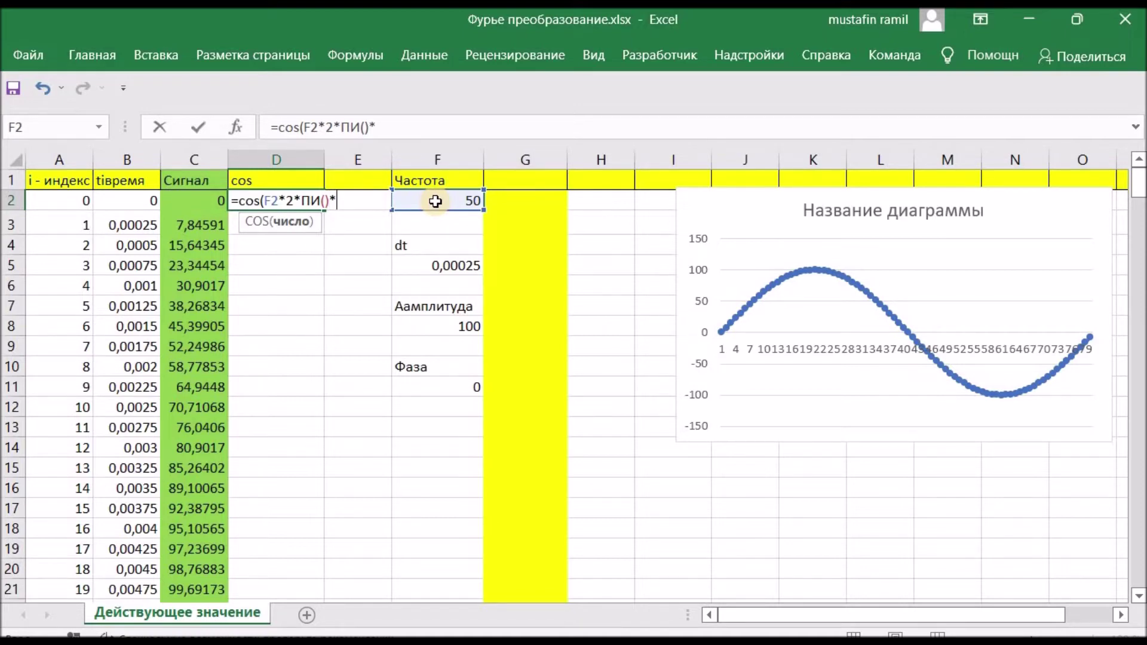
pyautogui.click(132, 202)
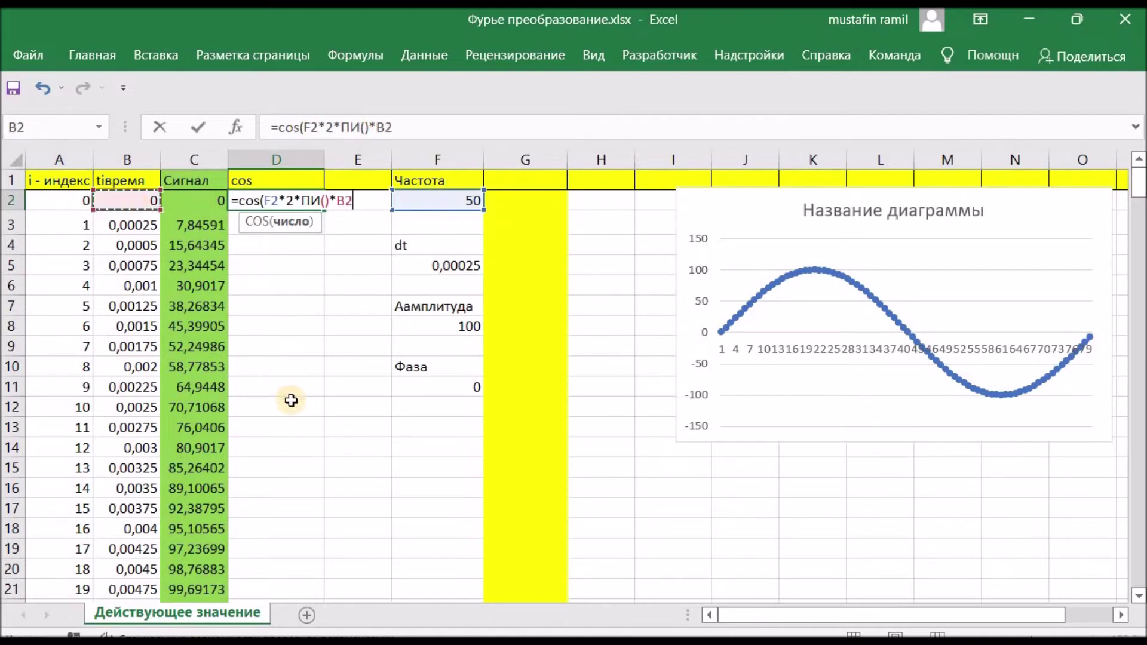
pyautogui.write(')')
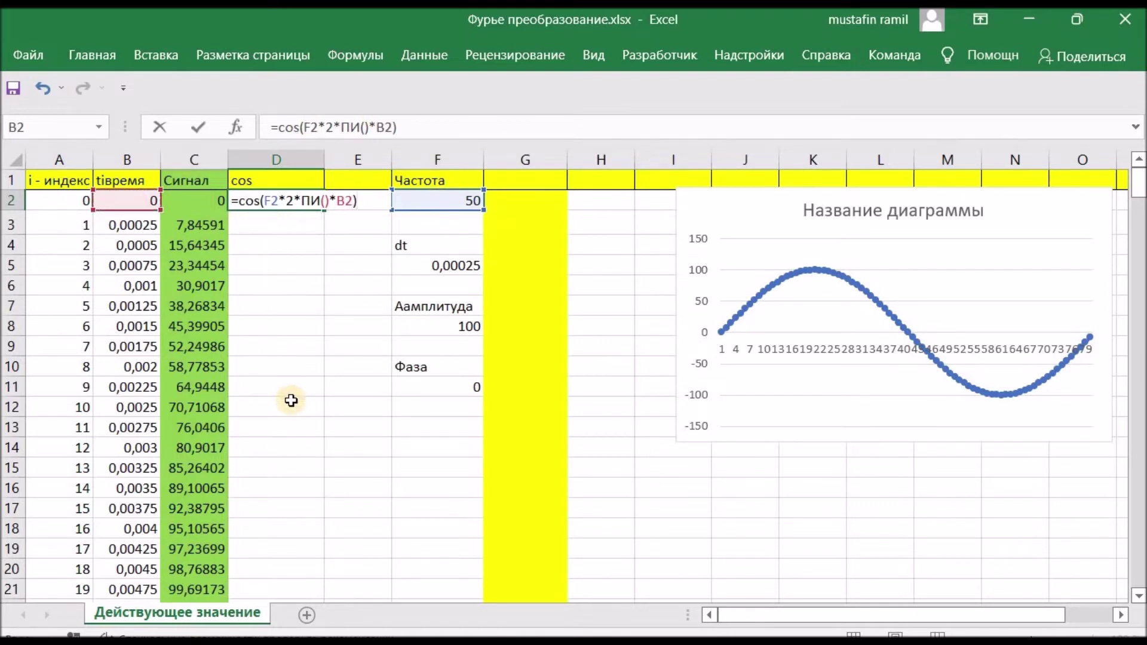
pyautogui.press('Return')
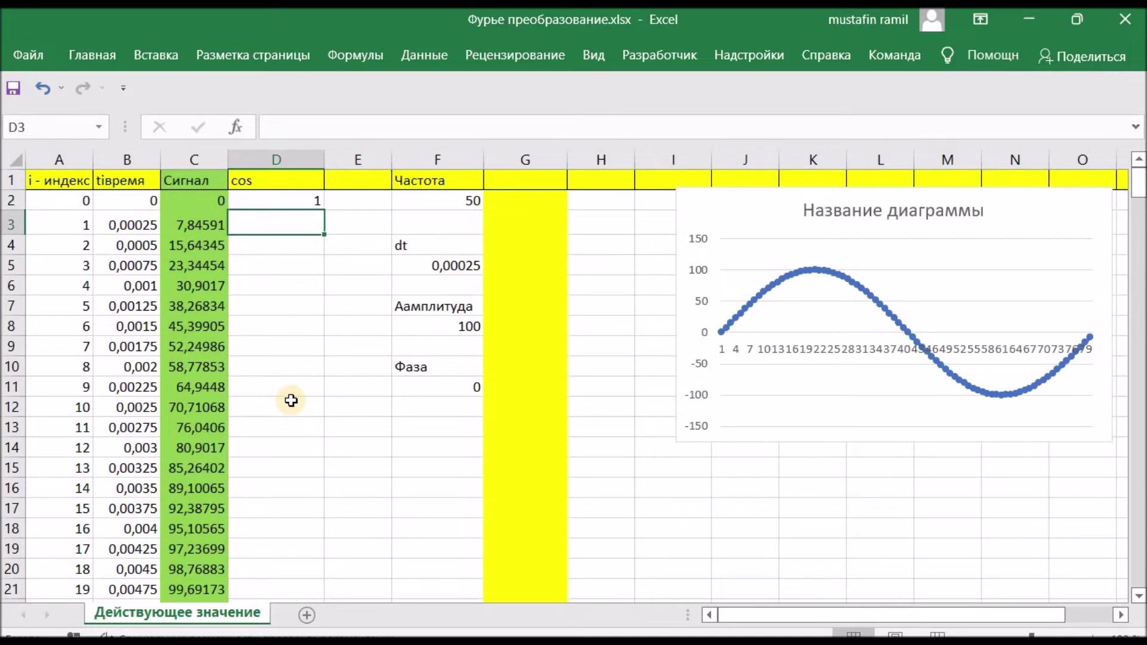
# Make the frequency reference in the D2 formula absolute so it reads =COS($F$2*2*ПИ()*B2).
pyautogui.click(260, 197)
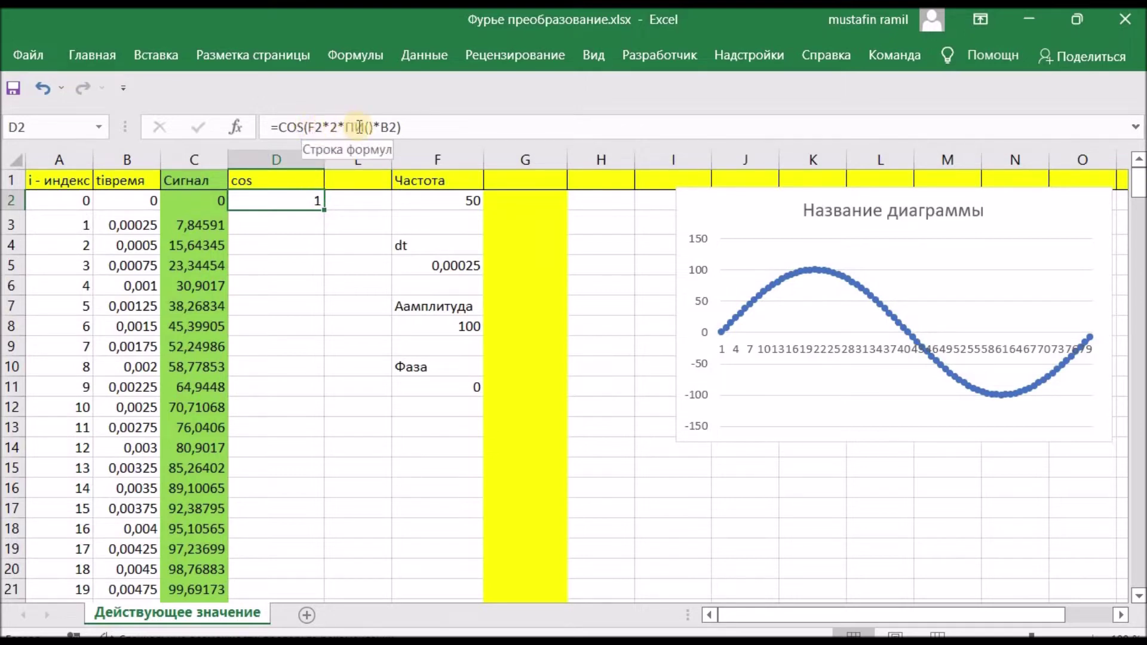
pyautogui.click(308, 127)
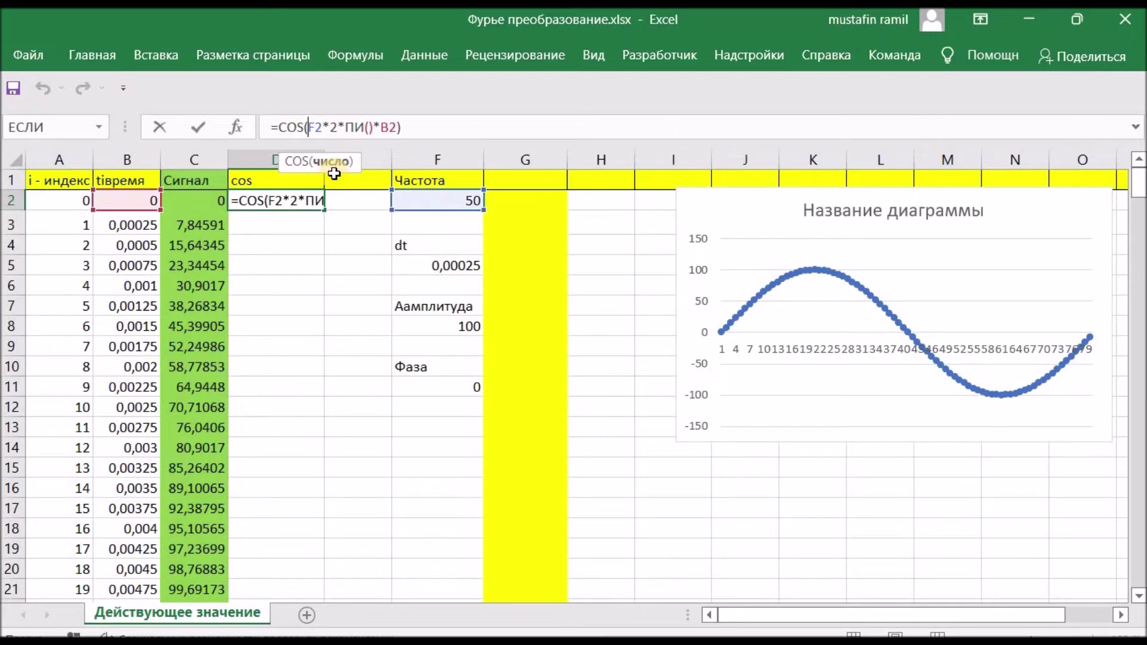
pyautogui.write(';')
pyautogui.press('BackSpace')
pyautogui.write('$F')
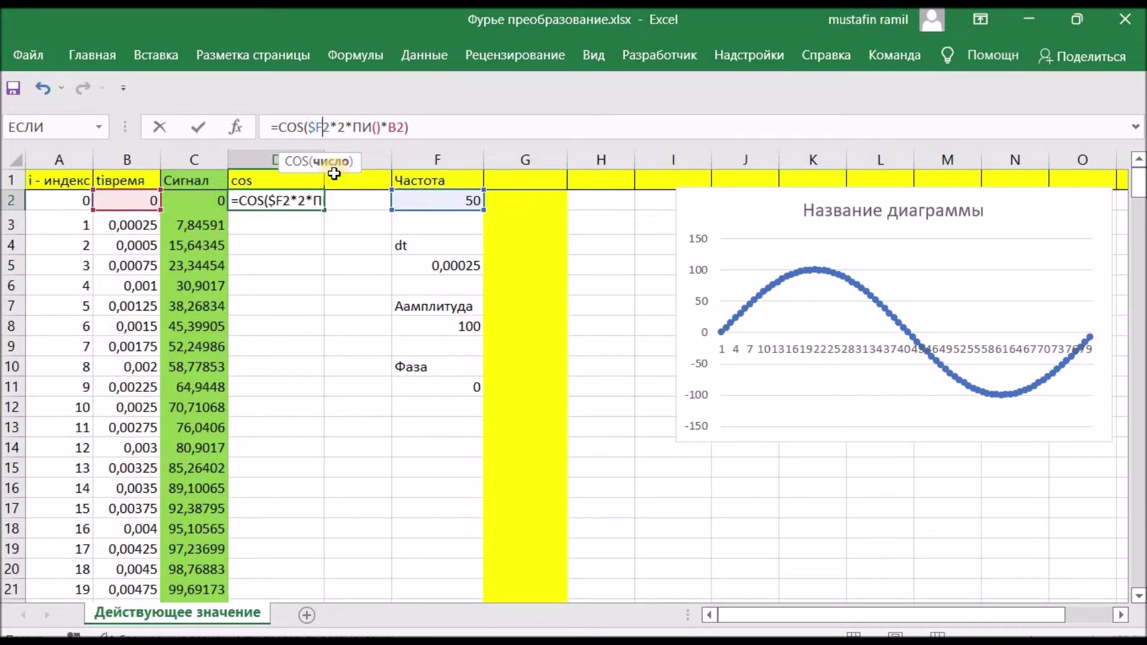
pyautogui.write('$')
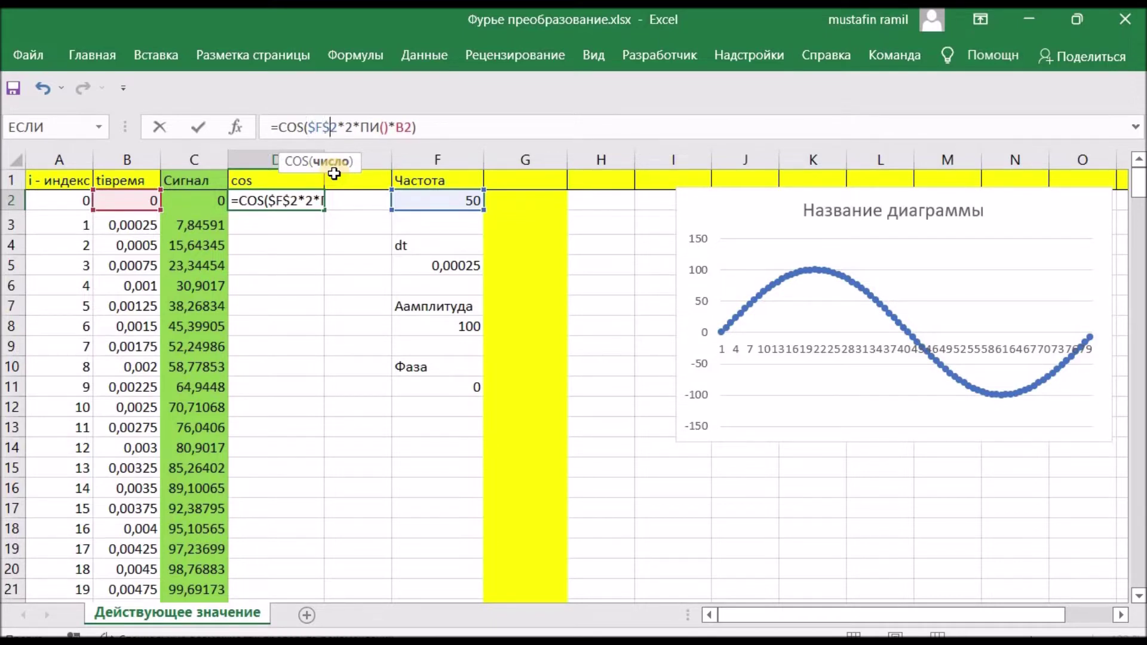
pyautogui.press('Return')
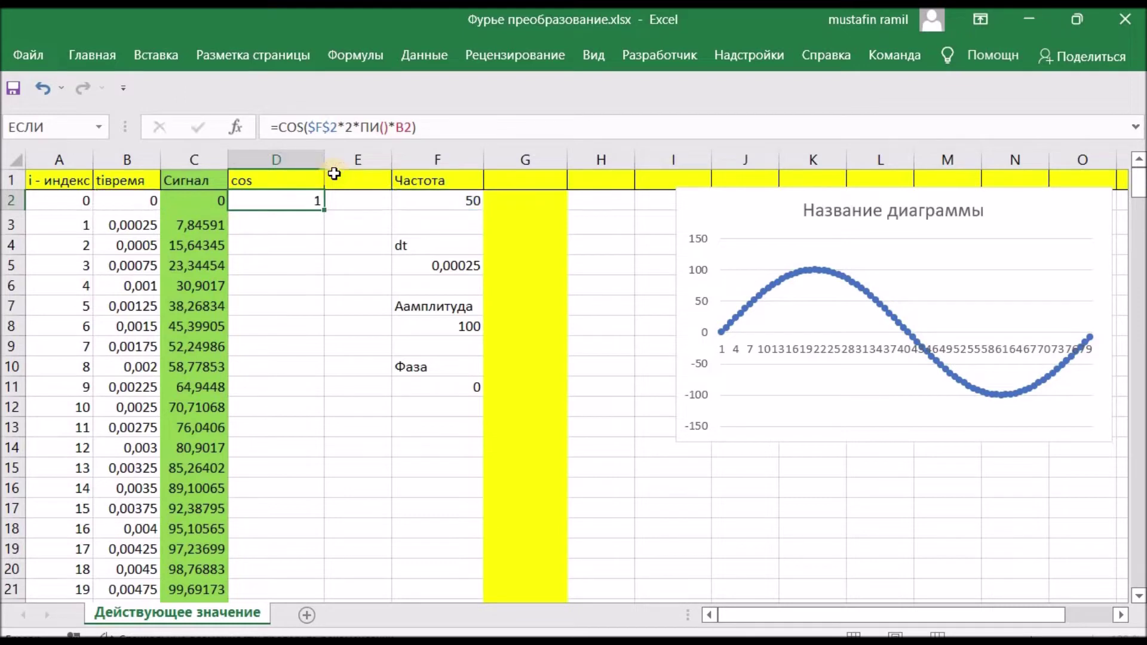
# Fill the cosine formula from D2 down column D through row 109.
pyautogui.click(306, 201)
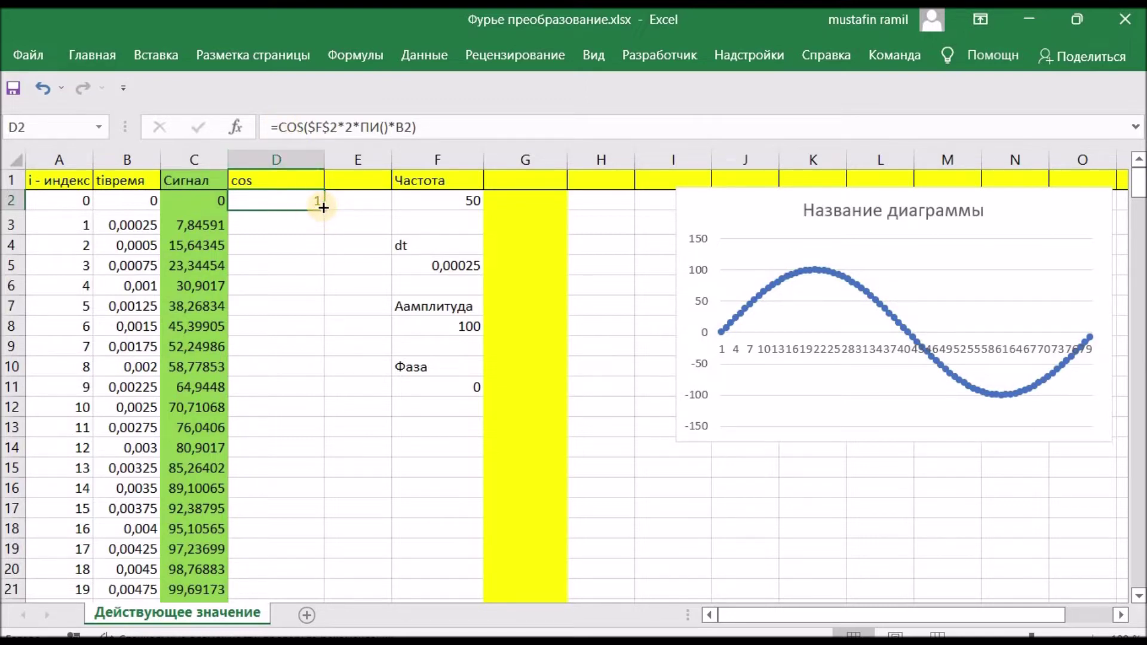
pyautogui.moveTo(323, 208); pyautogui.dragTo(304, 565)
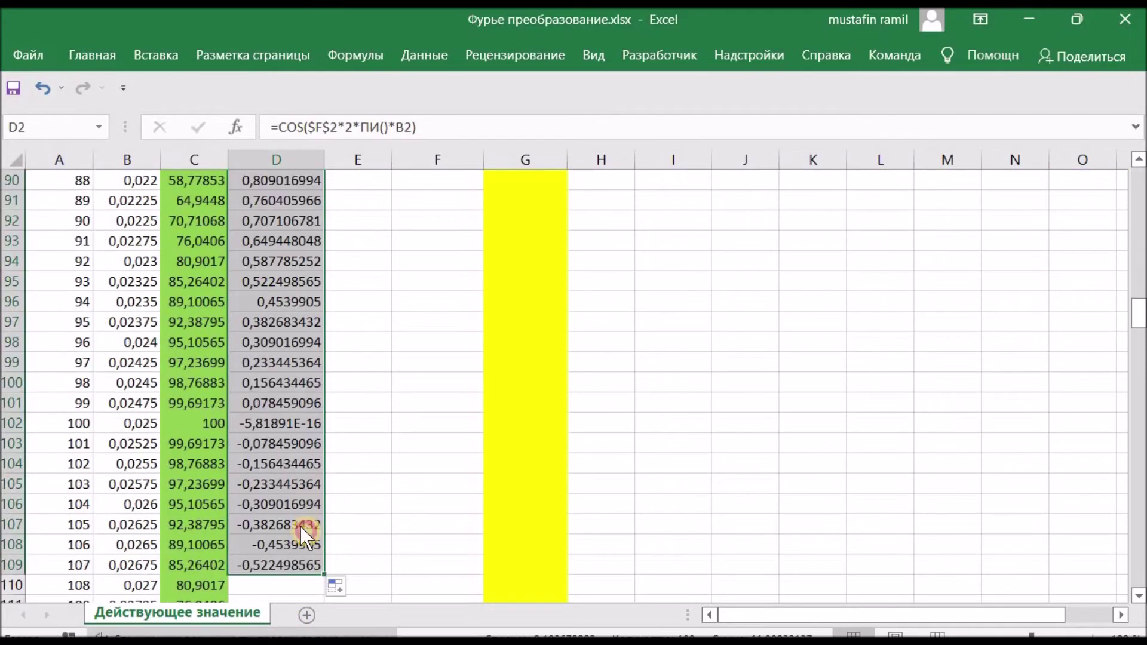
pyautogui.click(406, 466)
pyautogui.moveTo(1139, 312); pyautogui.dragTo(926, 314)
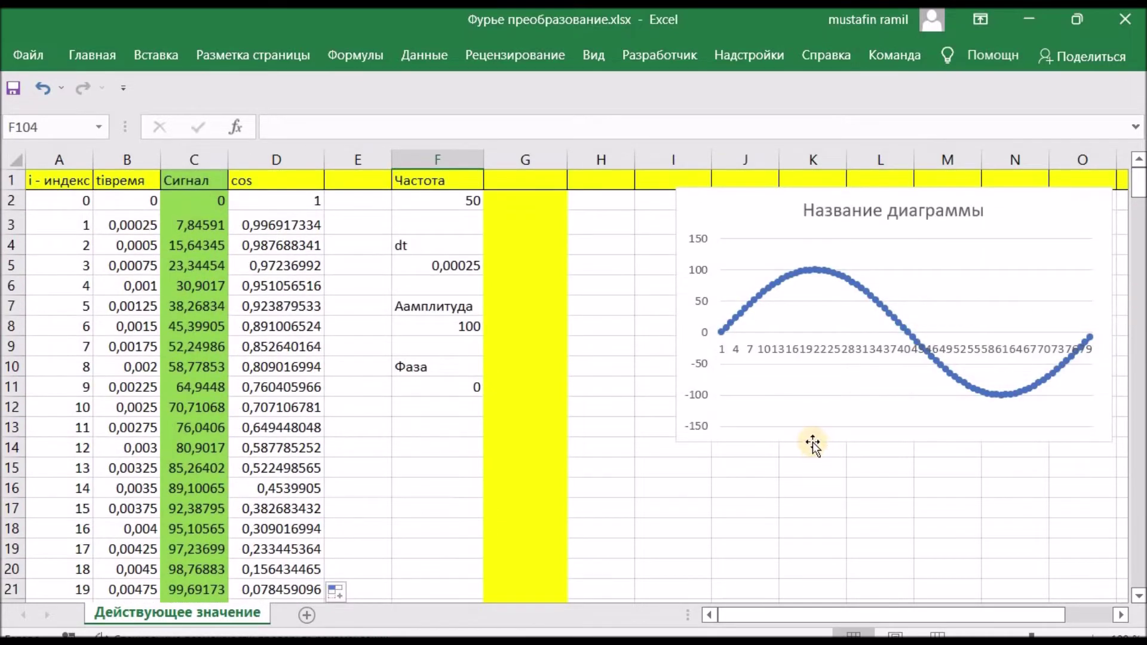
# Delete the existing chart of the input signal from the sheet.
pyautogui.click(813, 444)
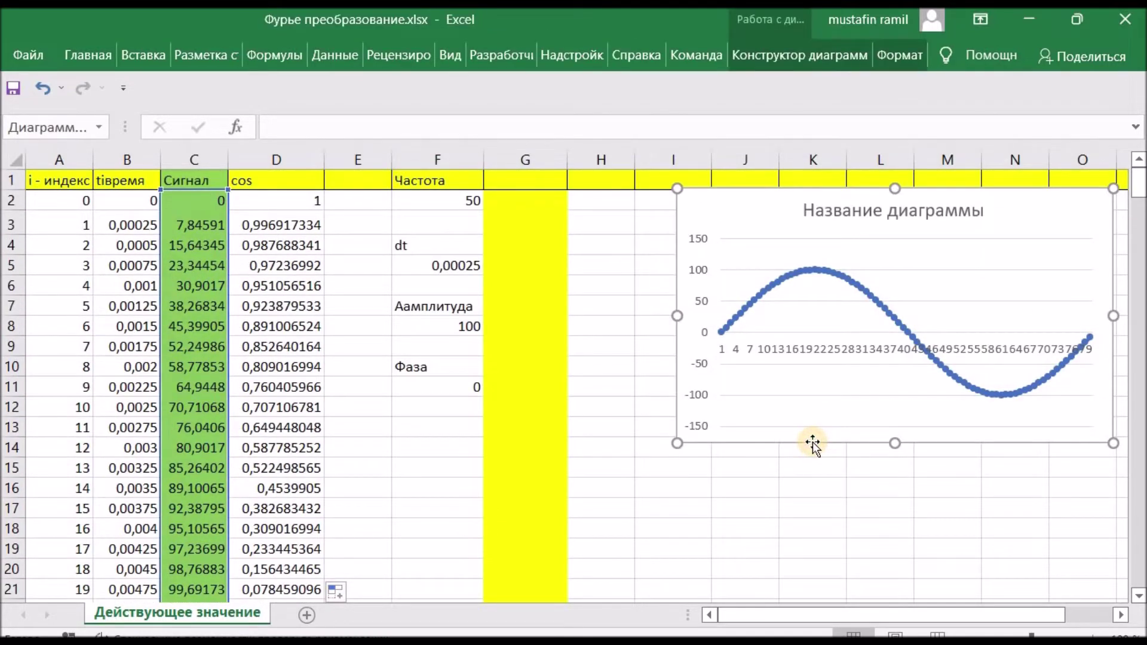
pyautogui.press('Delete')
pyautogui.click(790, 409)
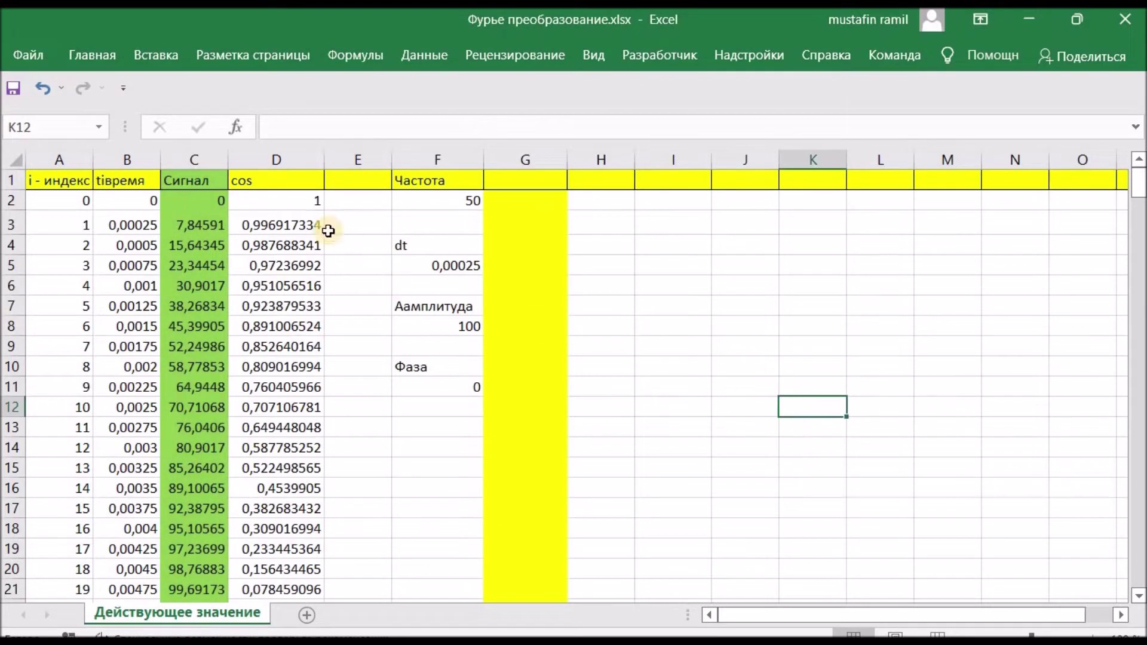
# Plot the cosine values in D2:D81 as a line chart with markers, and delete the chart after checking the curve.
pyautogui.moveTo(299, 203); pyautogui.dragTo(278, 551)
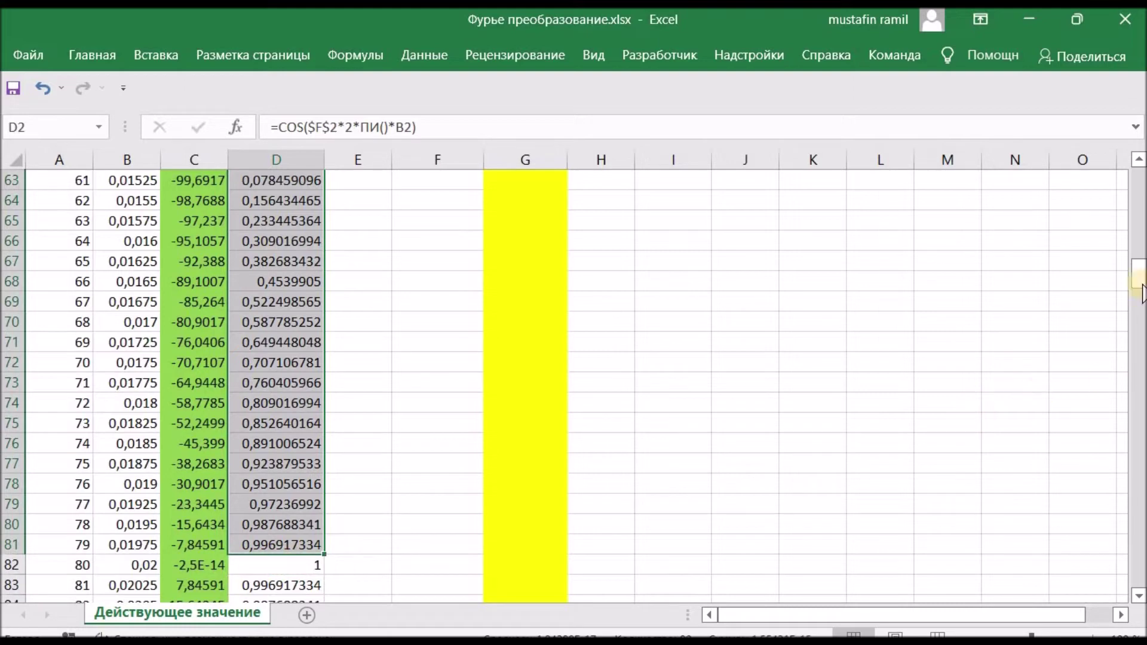
pyautogui.moveTo(1138, 274); pyautogui.dragTo(1140, 158)
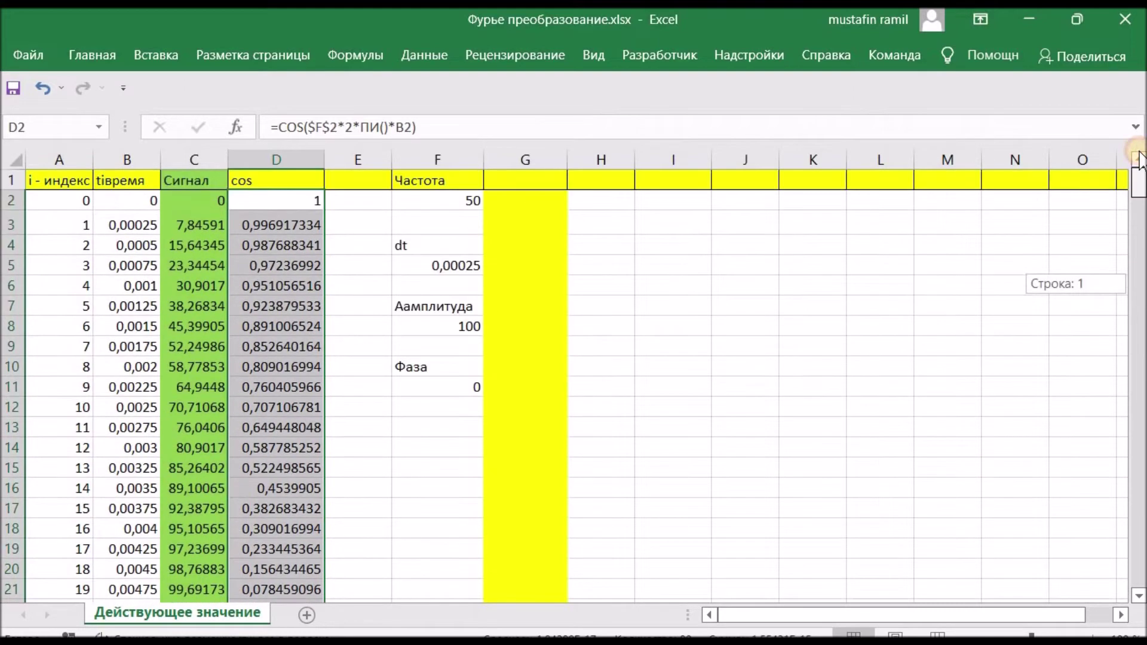
pyautogui.click(143, 53)
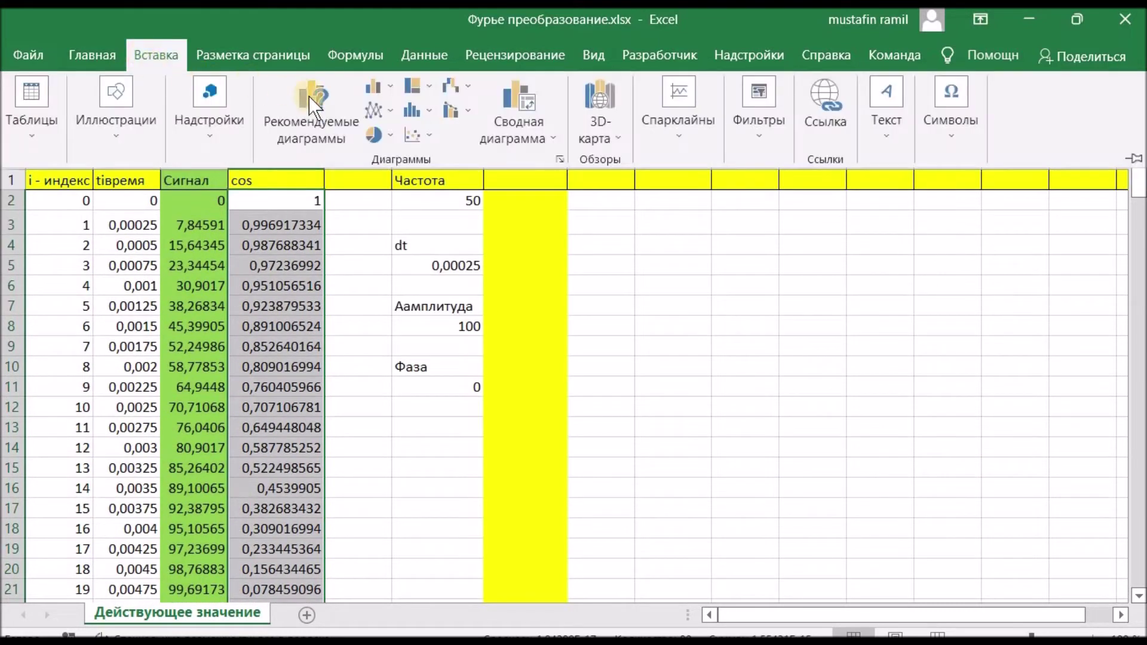
pyautogui.click(379, 112)
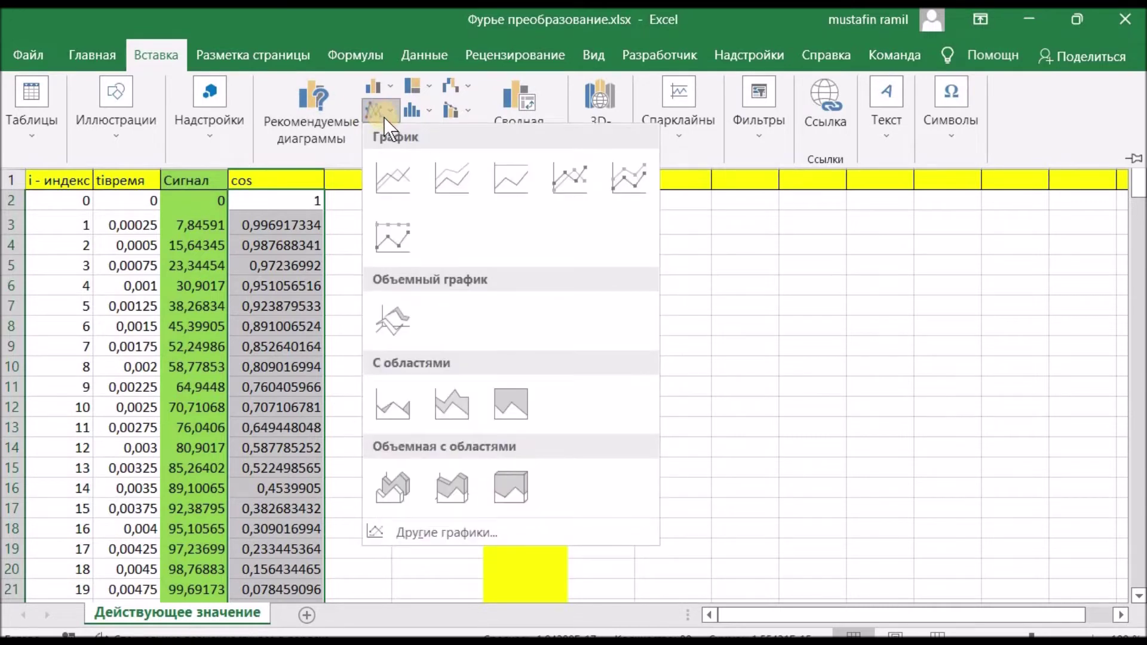
pyautogui.click(561, 178)
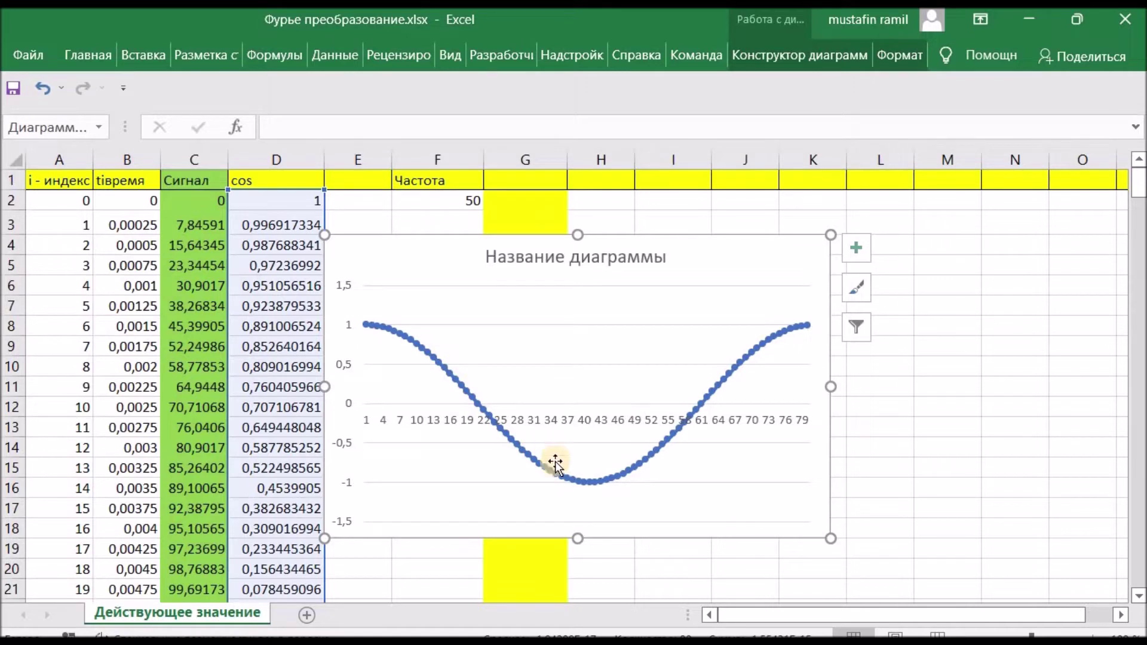
pyautogui.press('Delete')
pyautogui.click(791, 237)
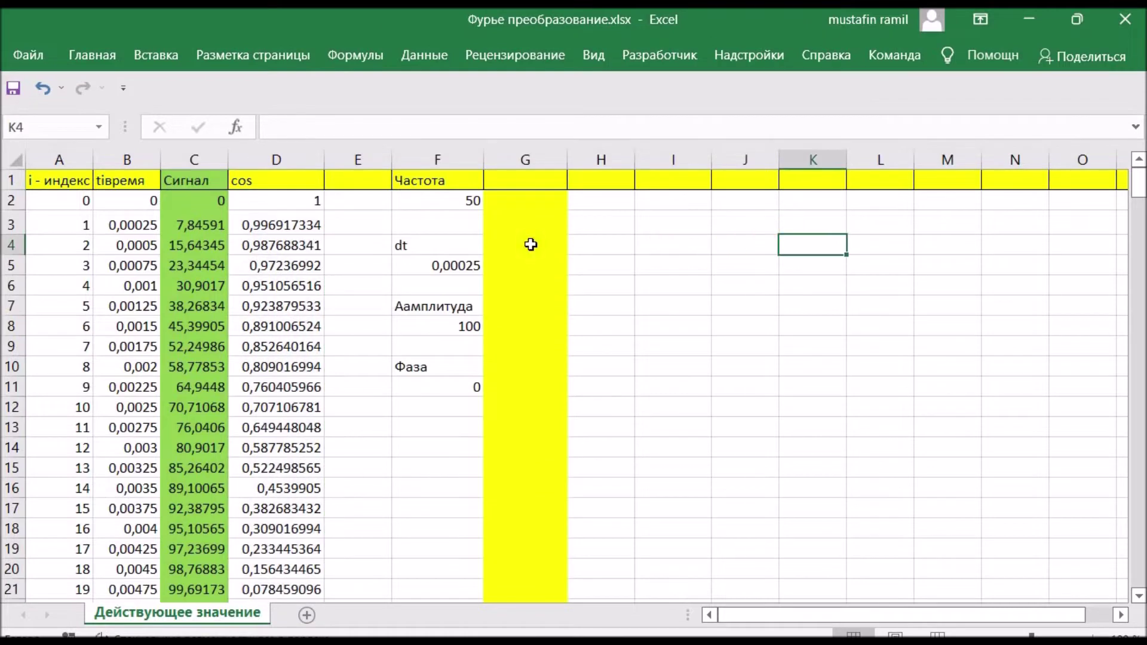
# Copy the cosine formula from D2 into E2 and enter the column heading "sin" in E1.
pyautogui.click(286, 206)
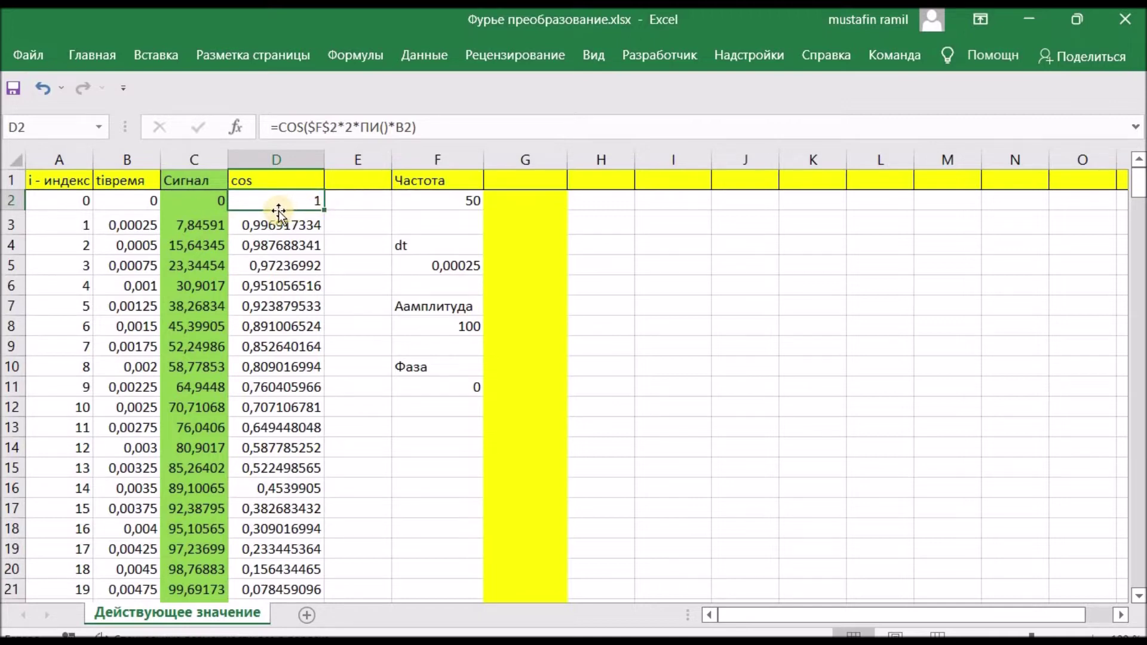
pyautogui.hotkey('ctrl', 'c')
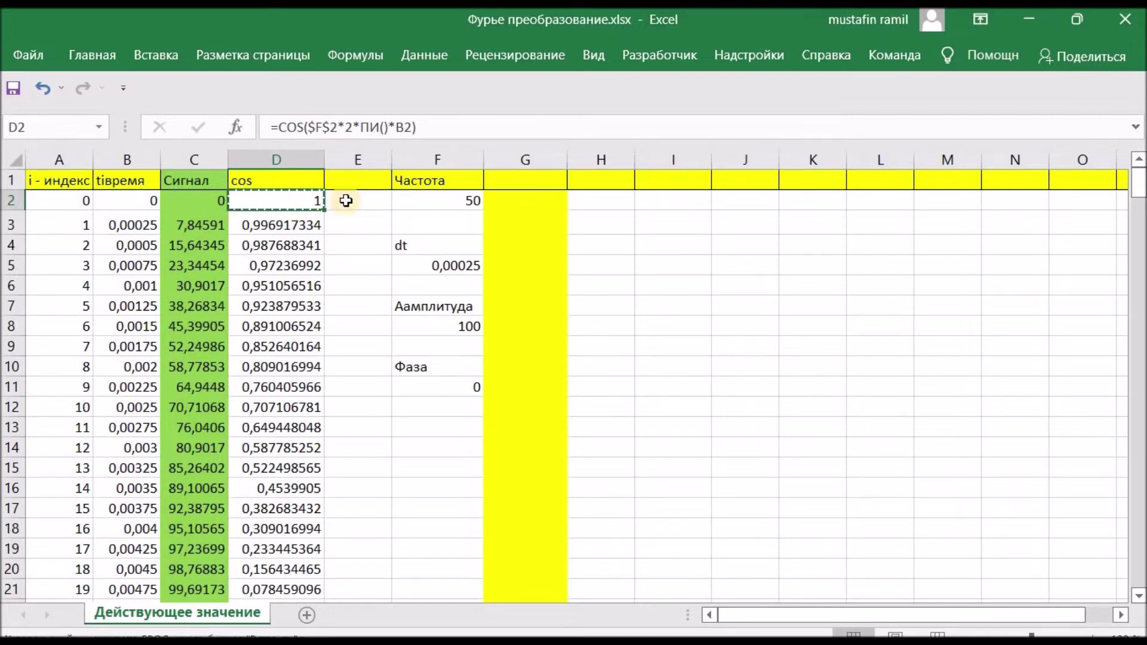
pyautogui.click(346, 201)
pyautogui.hotkey('ctrl', 'v')
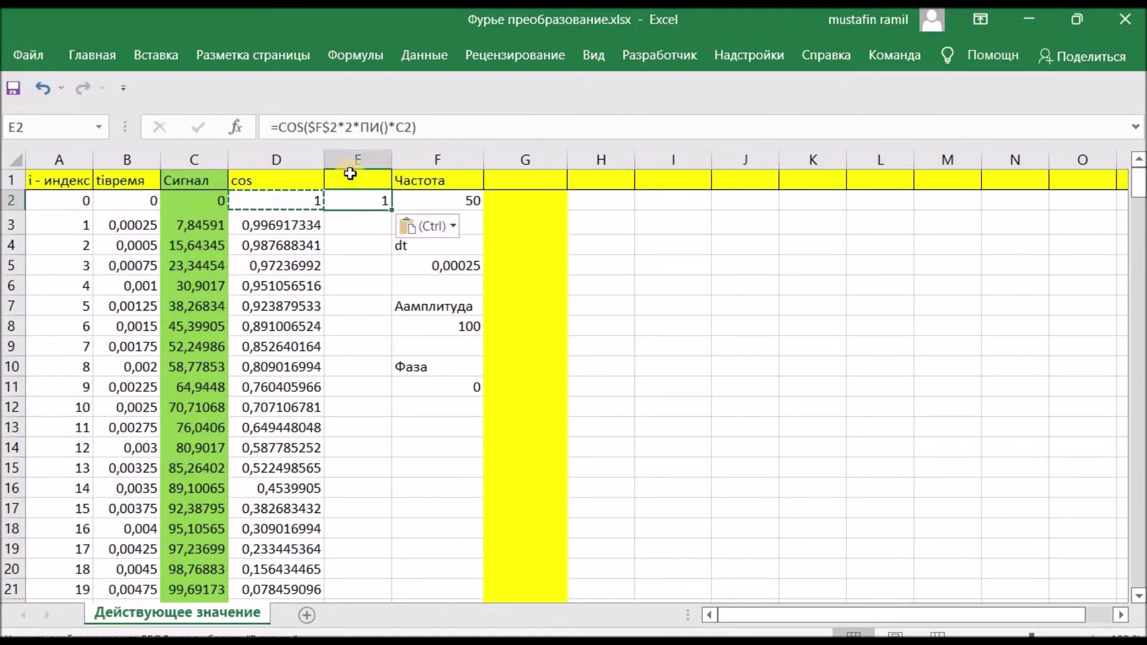
pyautogui.click(350, 174)
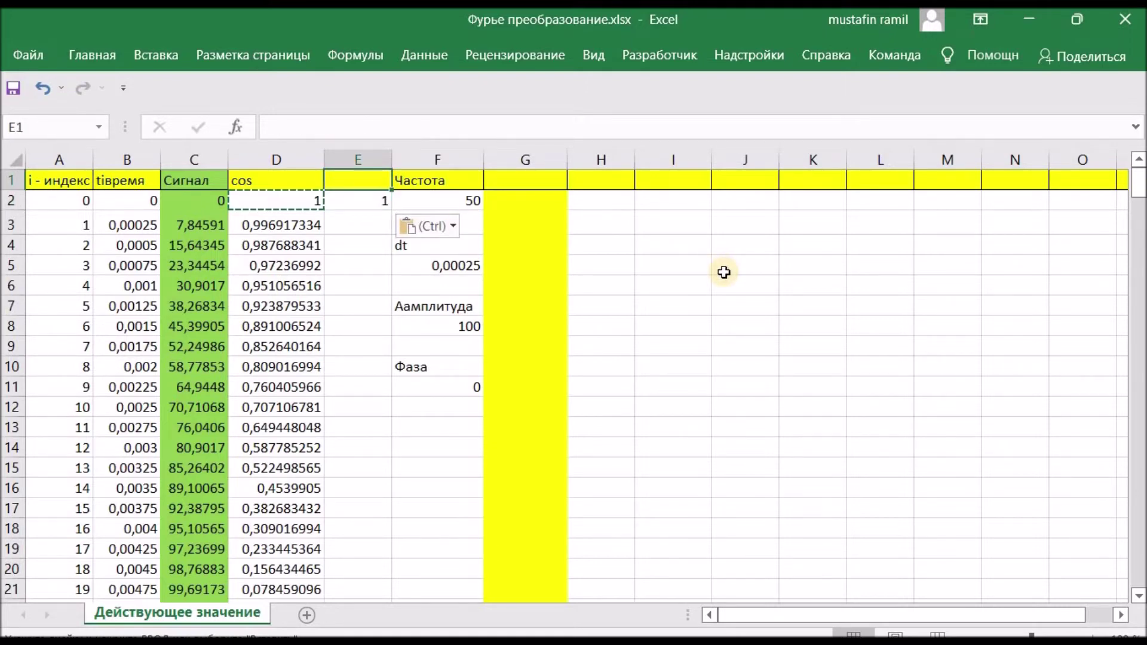
pyautogui.write('sin')
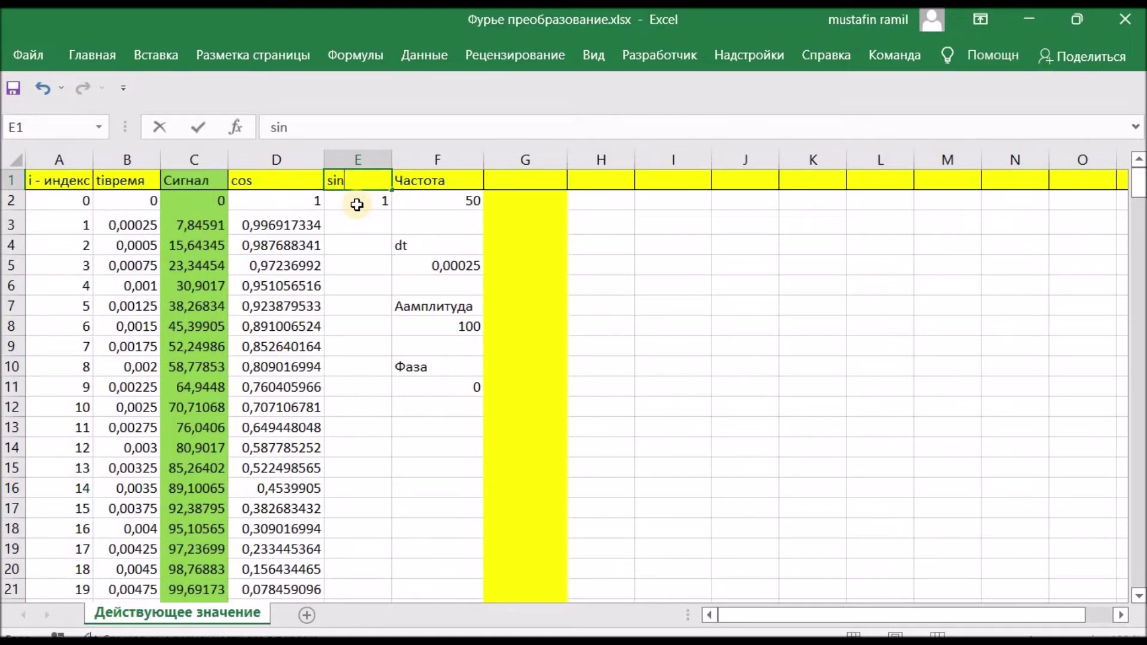
pyautogui.press('Return')
# Change the E2 formula to =SIN($F$2*2*ПИ()*C2) and fill it down column E through row 285.
pyautogui.moveTo(302, 131); pyautogui.dragTo(281, 127)
pyautogui.write('sin($F$2*2*ПИ()*C2')
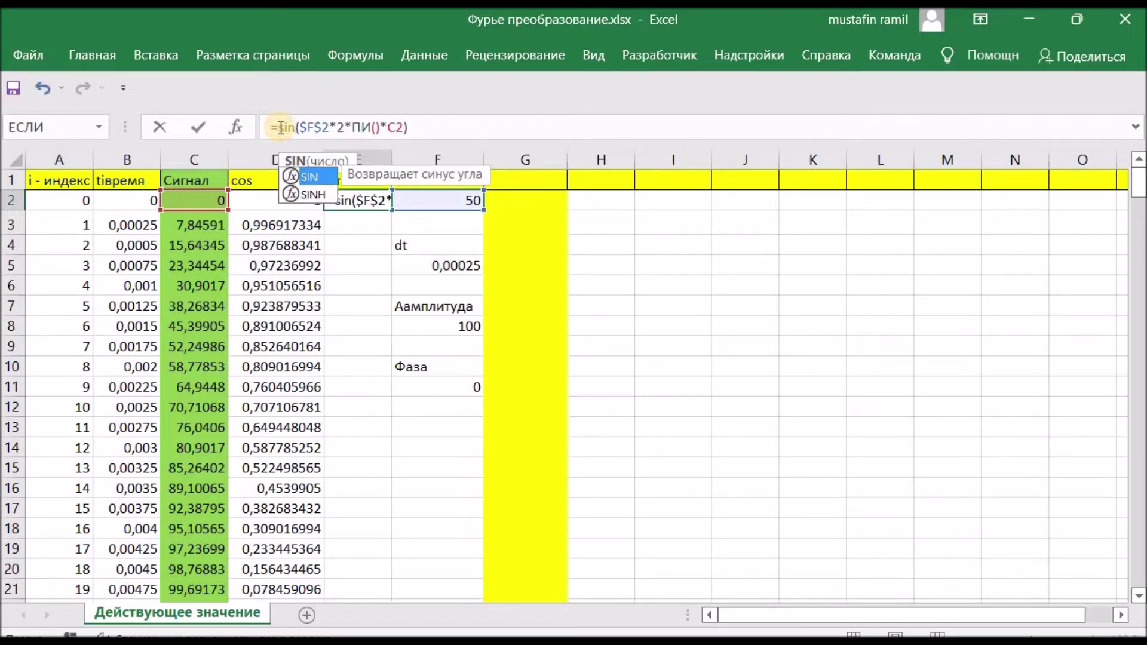
pyautogui.press('Return')
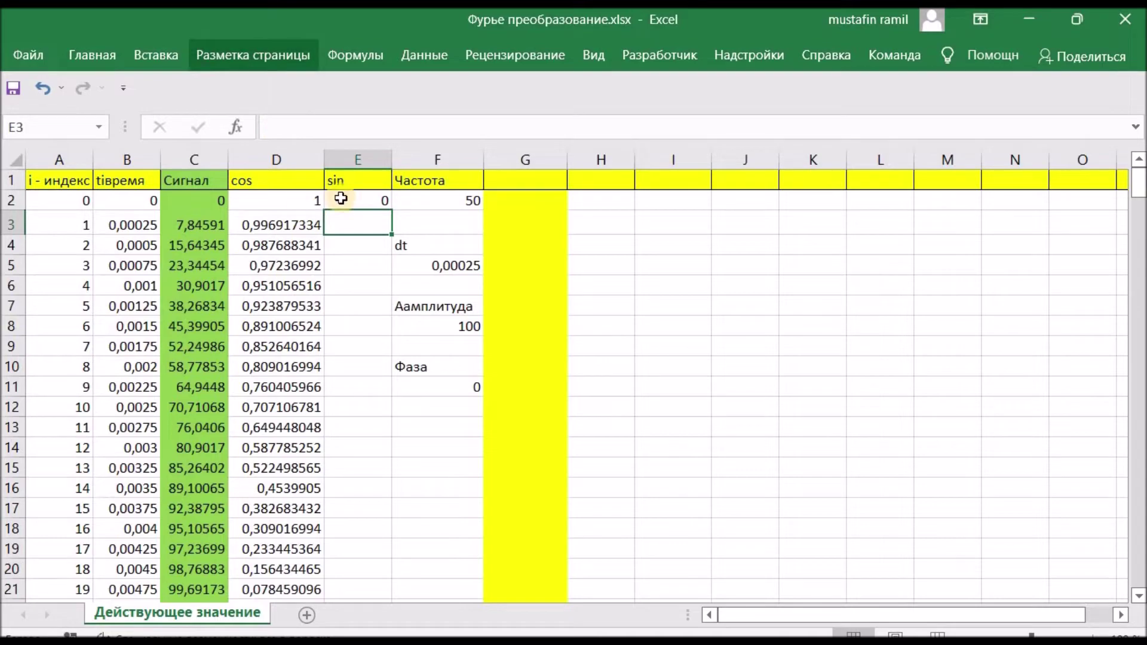
pyautogui.click(366, 201)
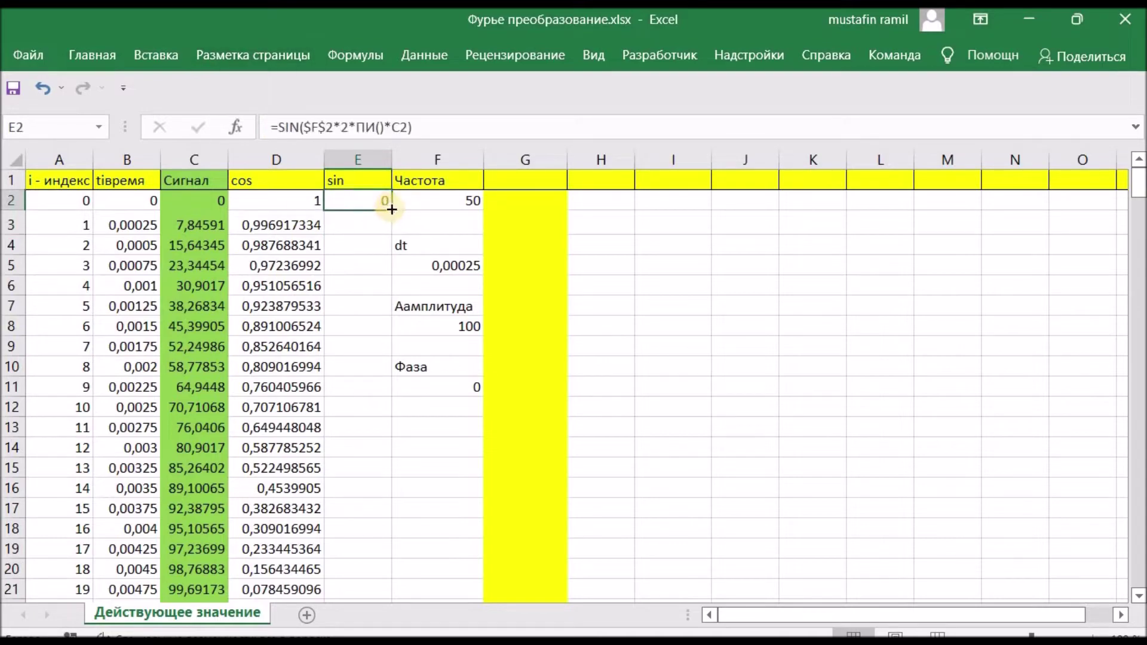
pyautogui.moveTo(391, 209); pyautogui.dragTo(391, 571)
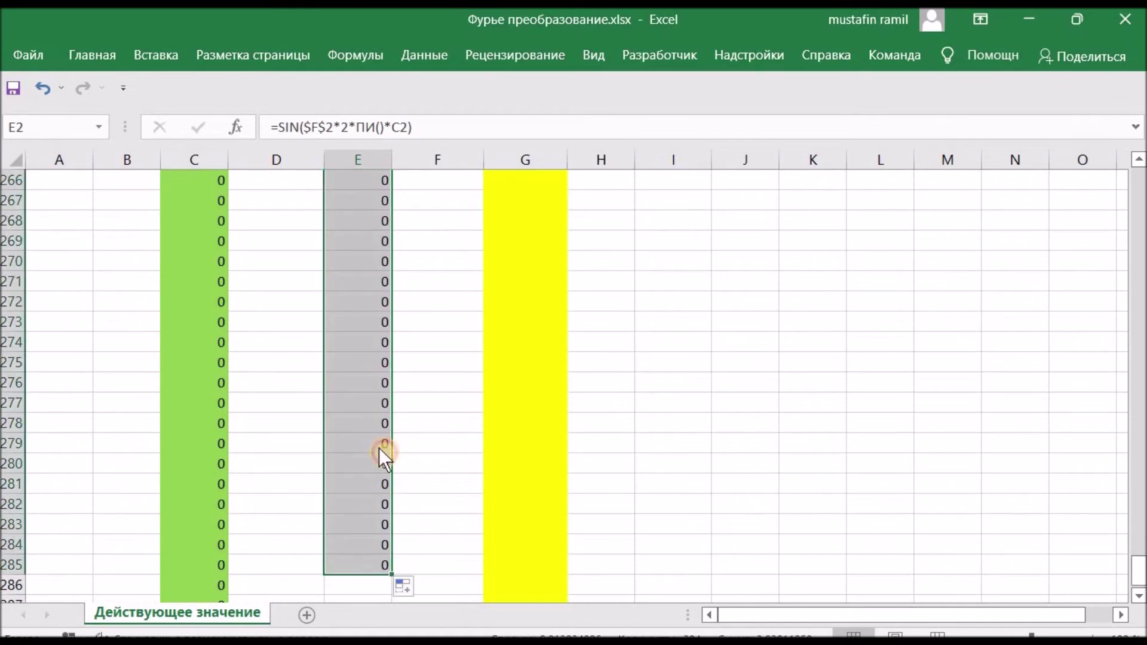
# Plot the cosine and sine values from columns D and E as a line chart with markers, and delete it after checking the curves.
pyautogui.click(412, 421)
pyautogui.moveTo(1140, 573); pyautogui.dragTo(1140, 182)
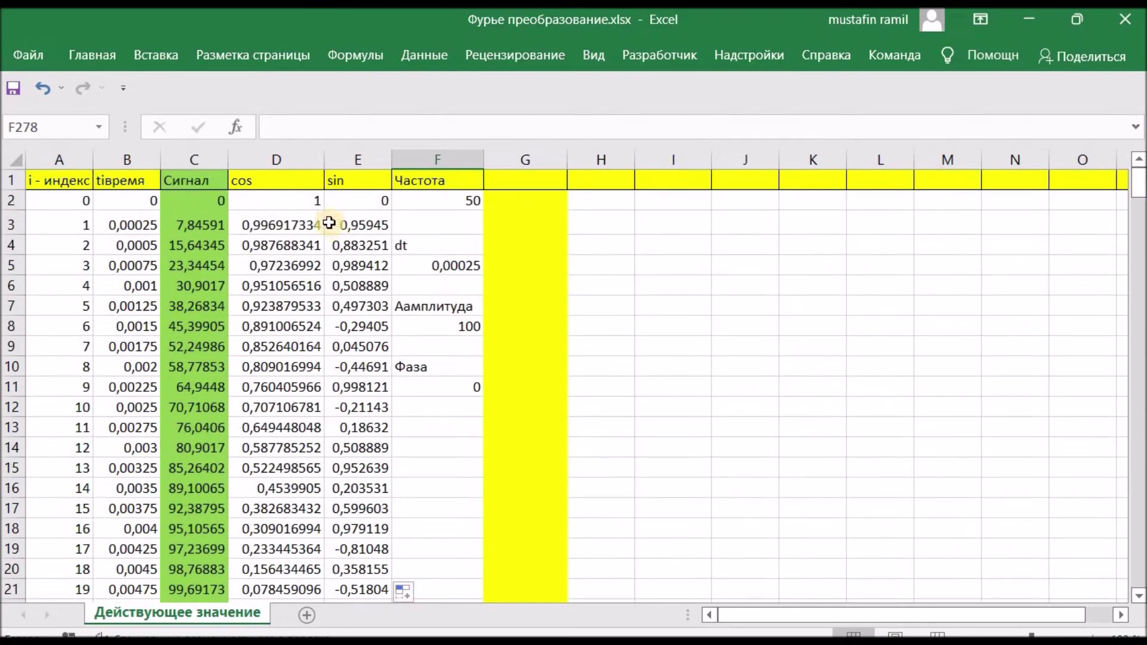
pyautogui.moveTo(280, 202); pyautogui.dragTo(354, 399)
pyautogui.moveTo(1138, 283); pyautogui.dragTo(1140, 162)
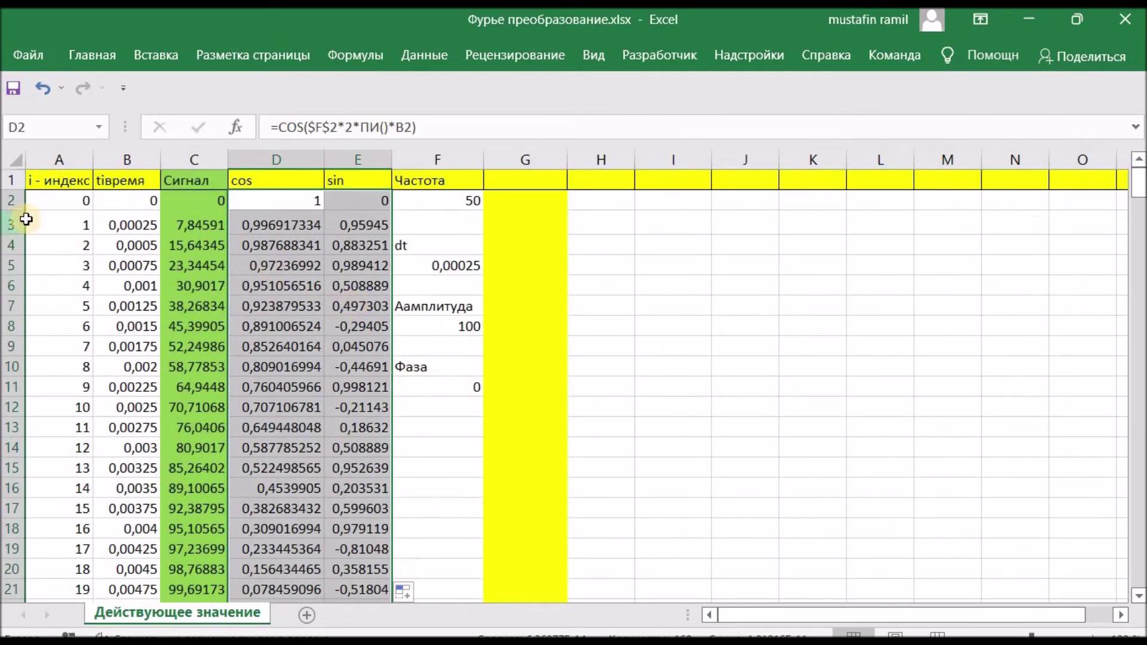
pyautogui.click(162, 53)
pyautogui.click(373, 109)
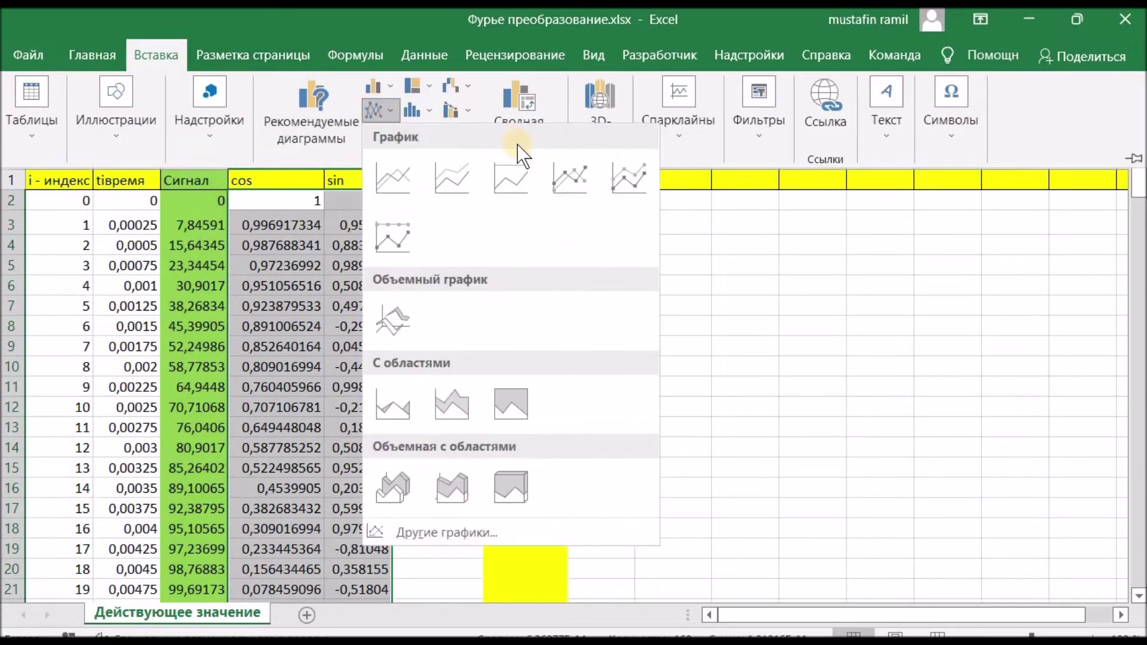
pyautogui.click(563, 177)
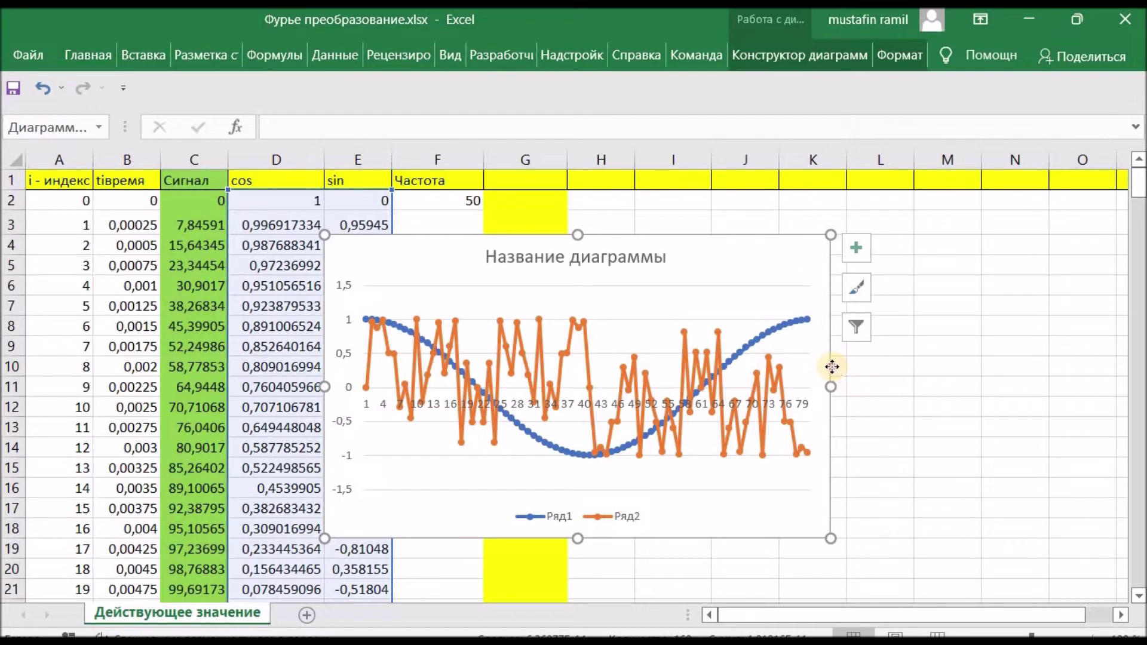
pyautogui.press('Delete')
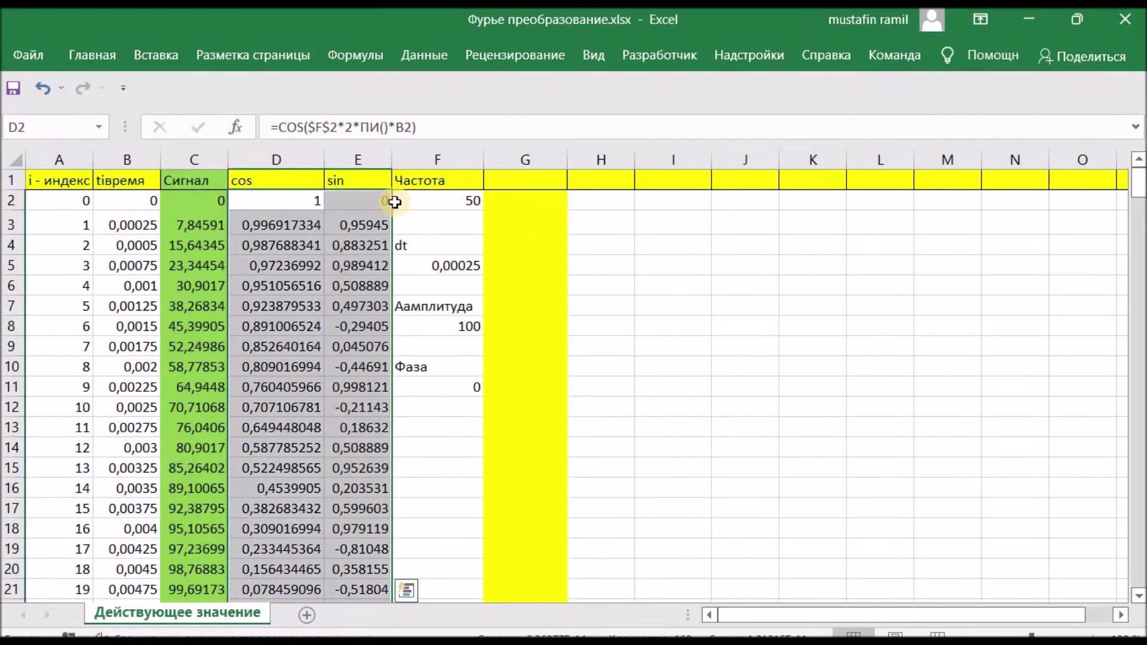
# Change the E2 formula to =SIN($F$2*2*ПИ()*B2) and fill it down the sine column.
pyautogui.click(366, 206)
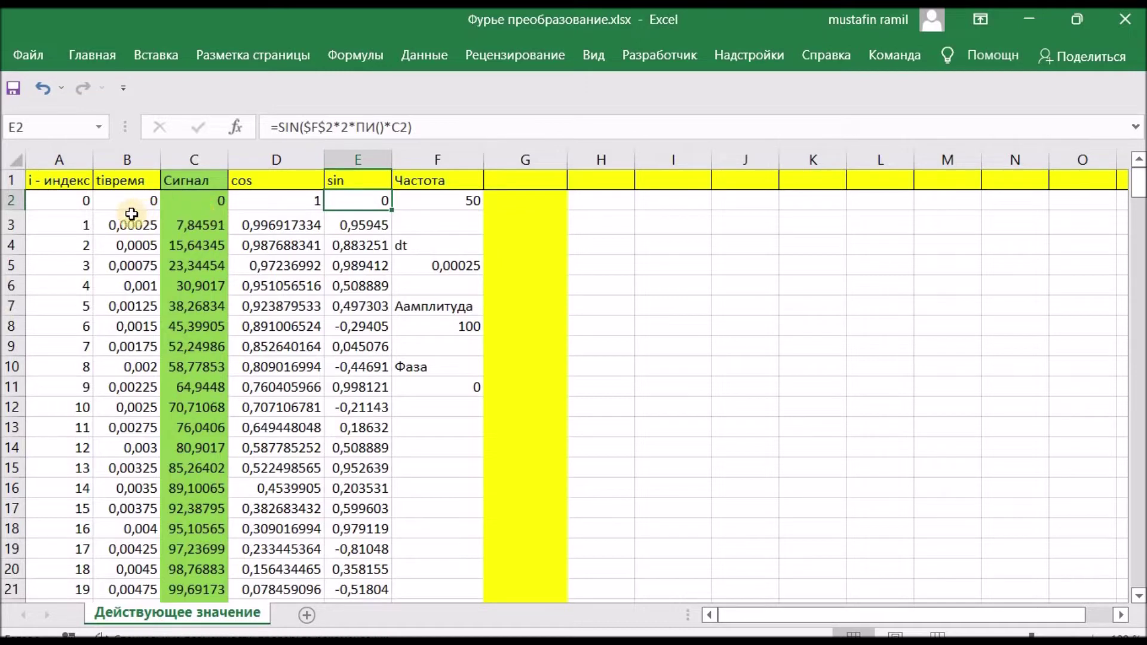
pyautogui.click(398, 127)
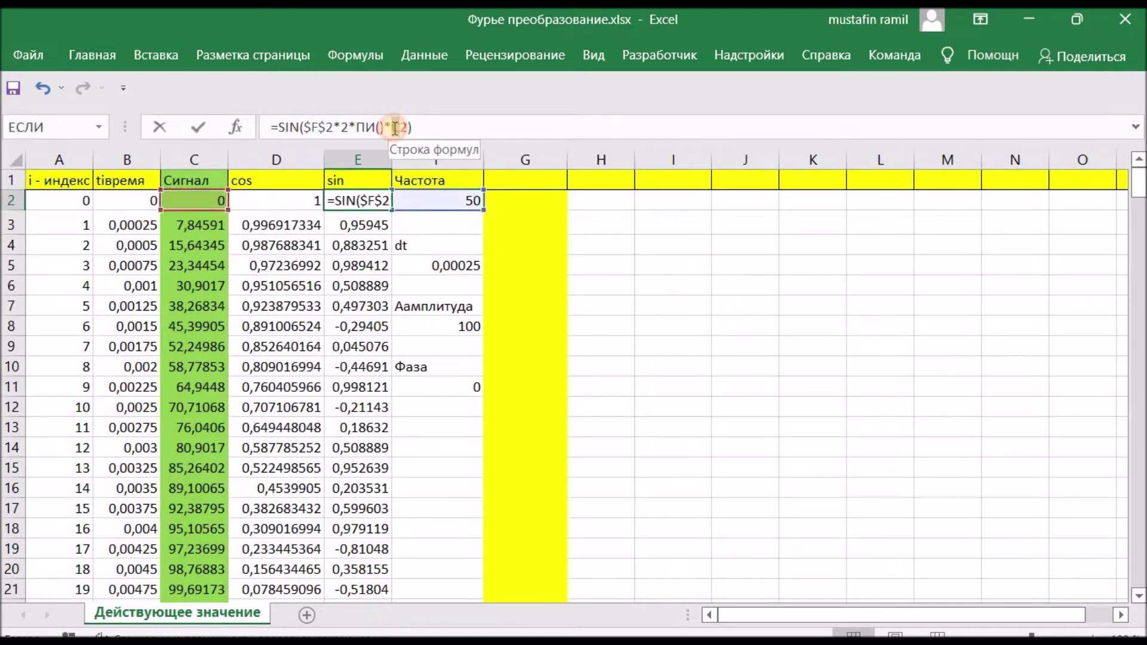
pyautogui.moveTo(391, 127); pyautogui.dragTo(399, 127)
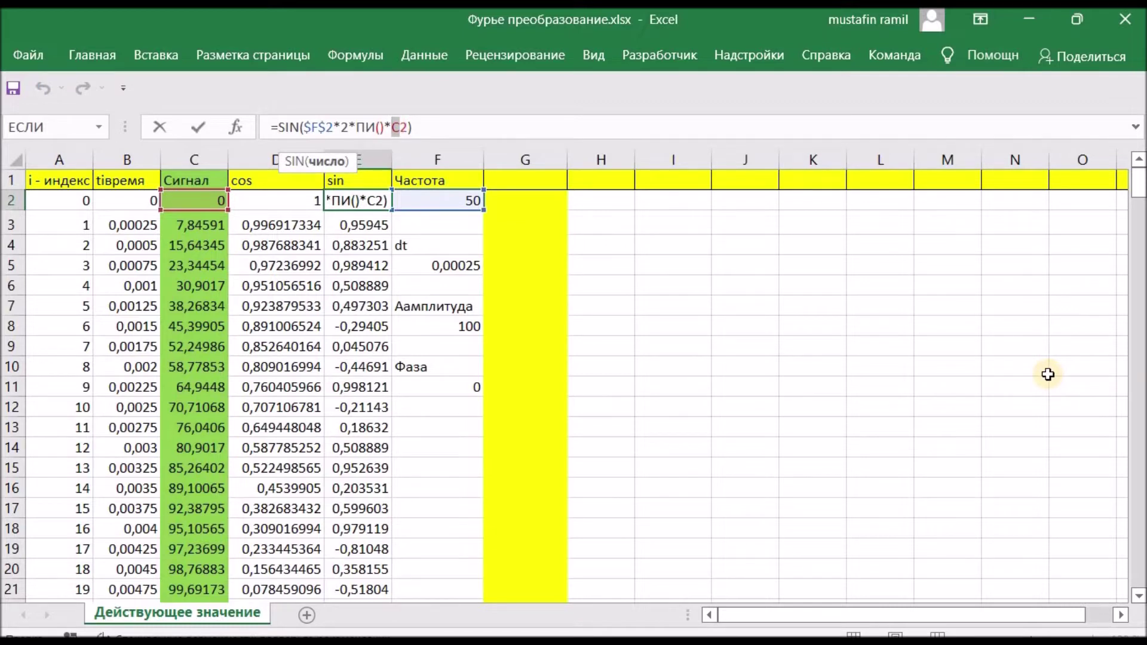
pyautogui.write('B')
pyautogui.press('Return')
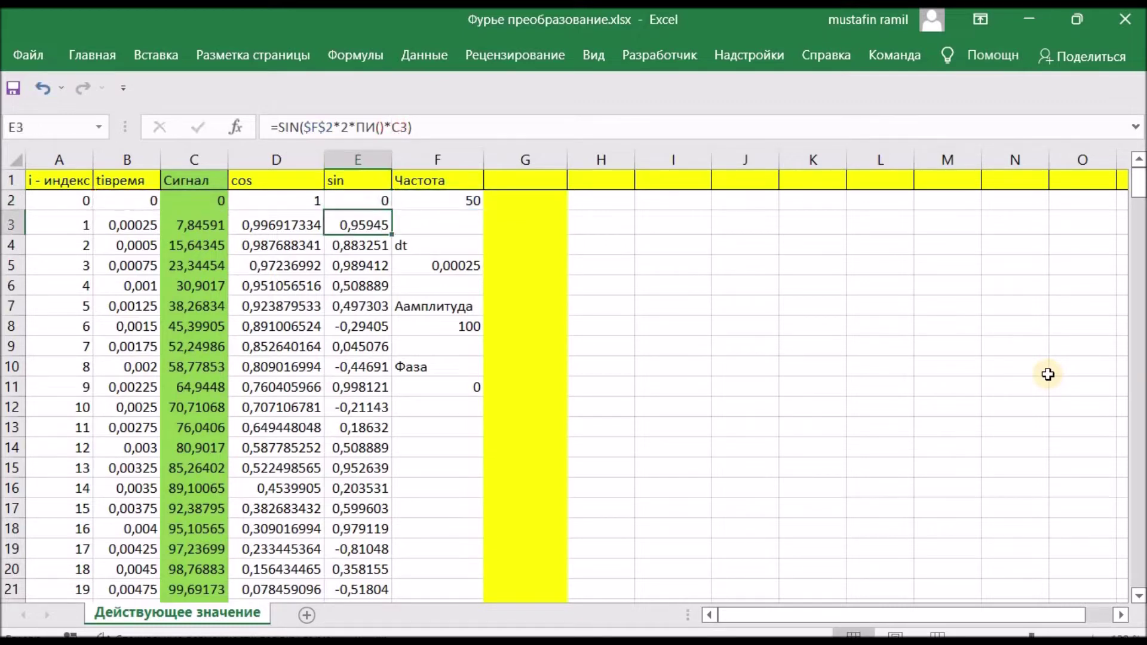
pyautogui.click(368, 198)
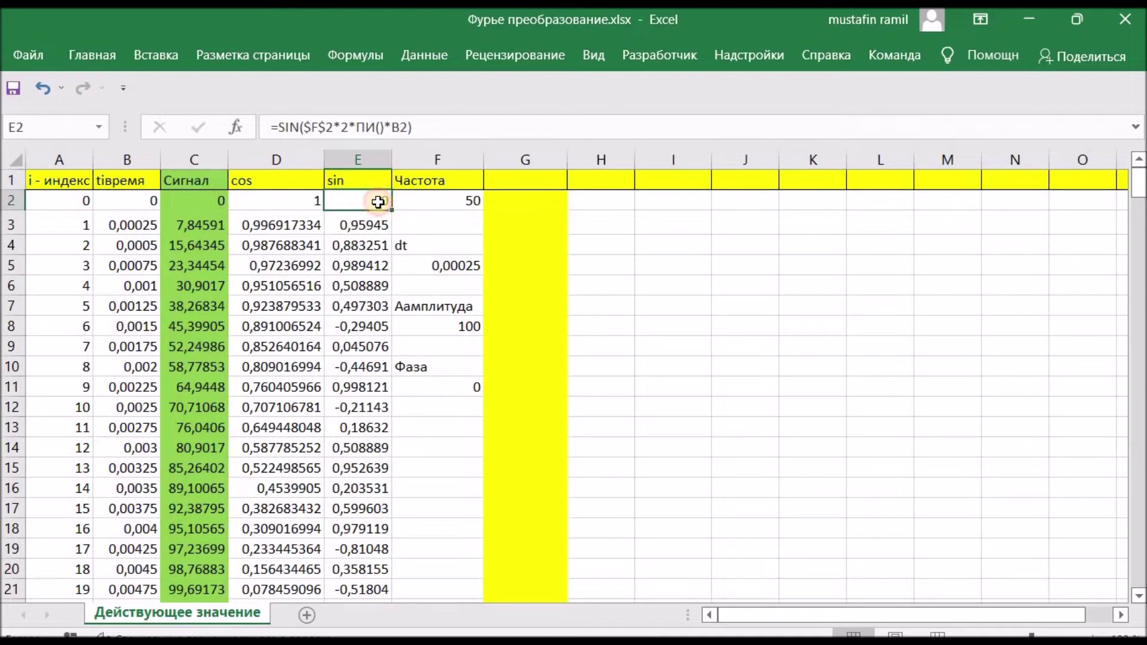
pyautogui.moveTo(390, 210); pyautogui.dragTo(374, 568)
pyautogui.moveTo(1135, 359); pyautogui.dragTo(1135, 179)
pyautogui.click(771, 290)
# Plot the corrected cosine and sine values in D2:E81 as a line chart with markers and move the chart clear of the data columns.
pyautogui.moveTo(281, 205); pyautogui.dragTo(377, 442)
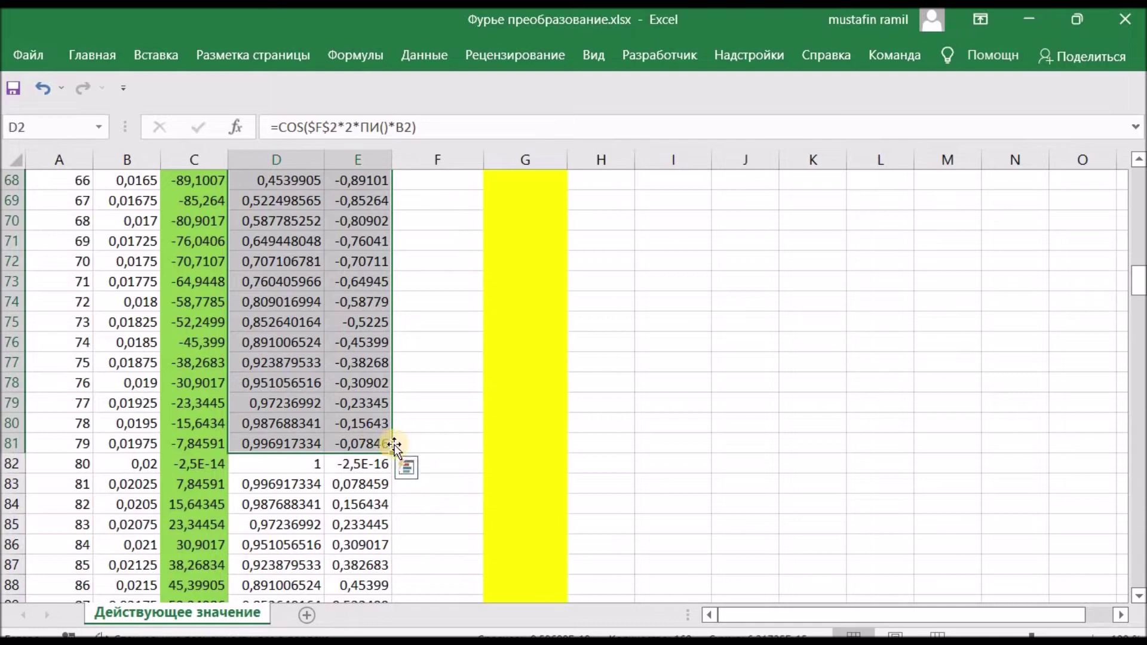
pyautogui.moveTo(1138, 283); pyautogui.dragTo(1137, 156)
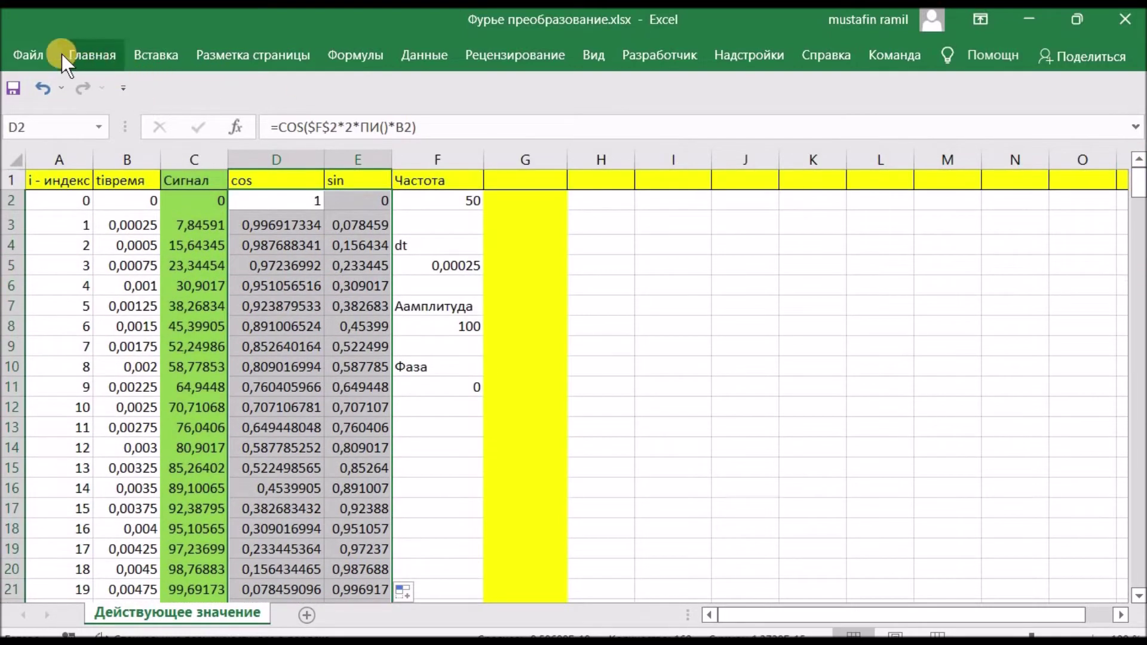
pyautogui.click(169, 55)
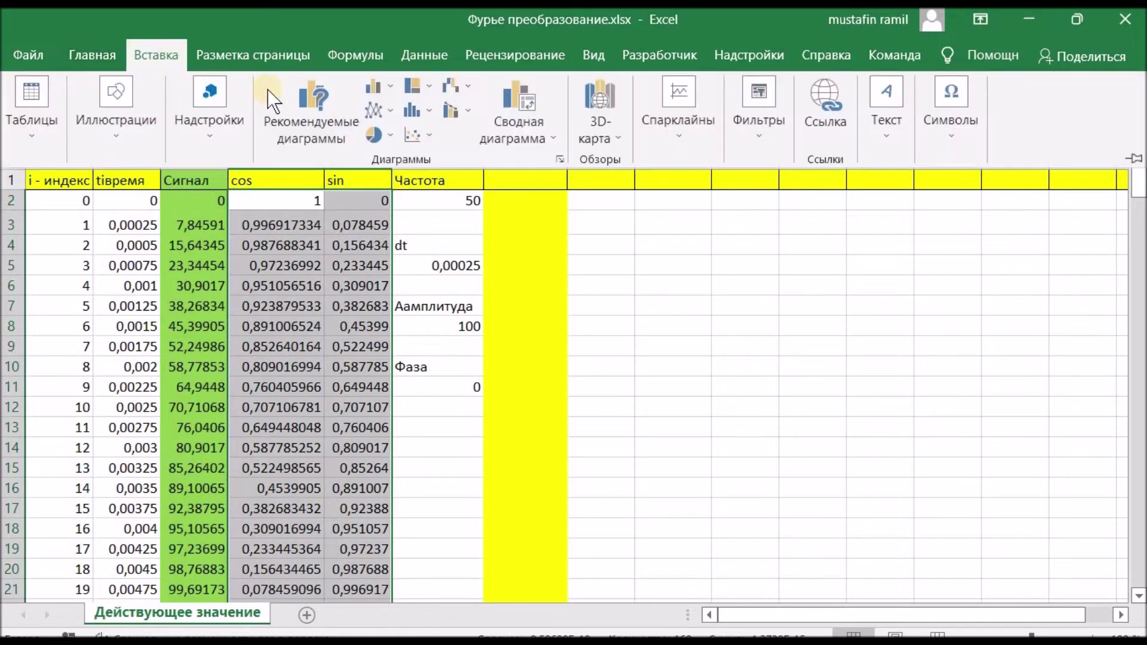
pyautogui.click(379, 110)
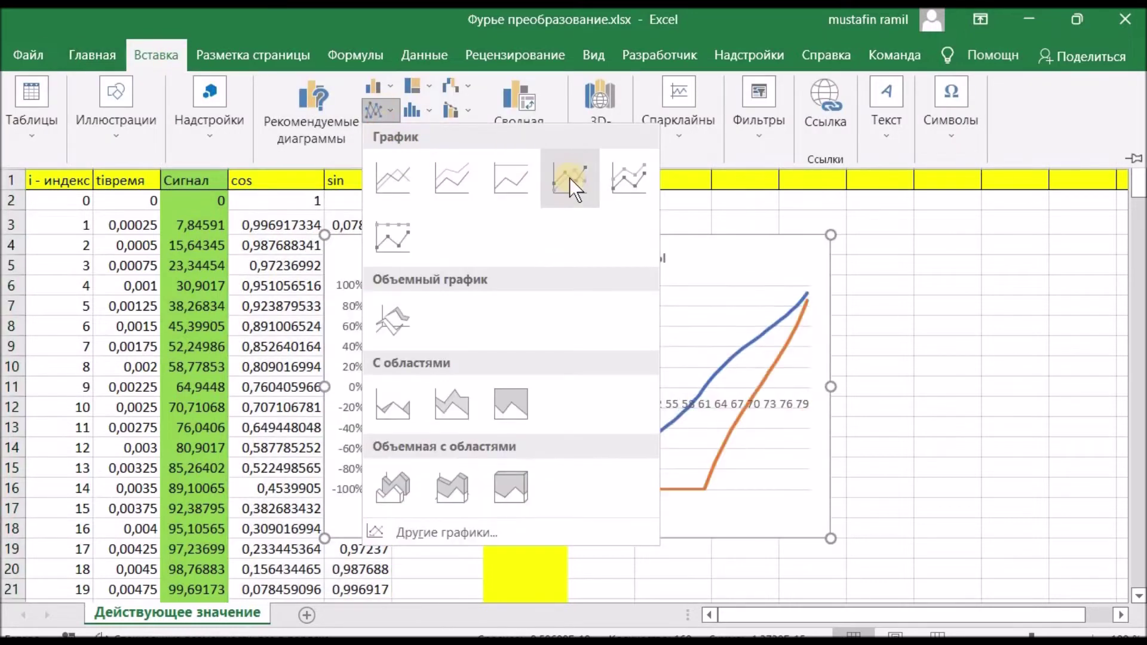
pyautogui.click(569, 178)
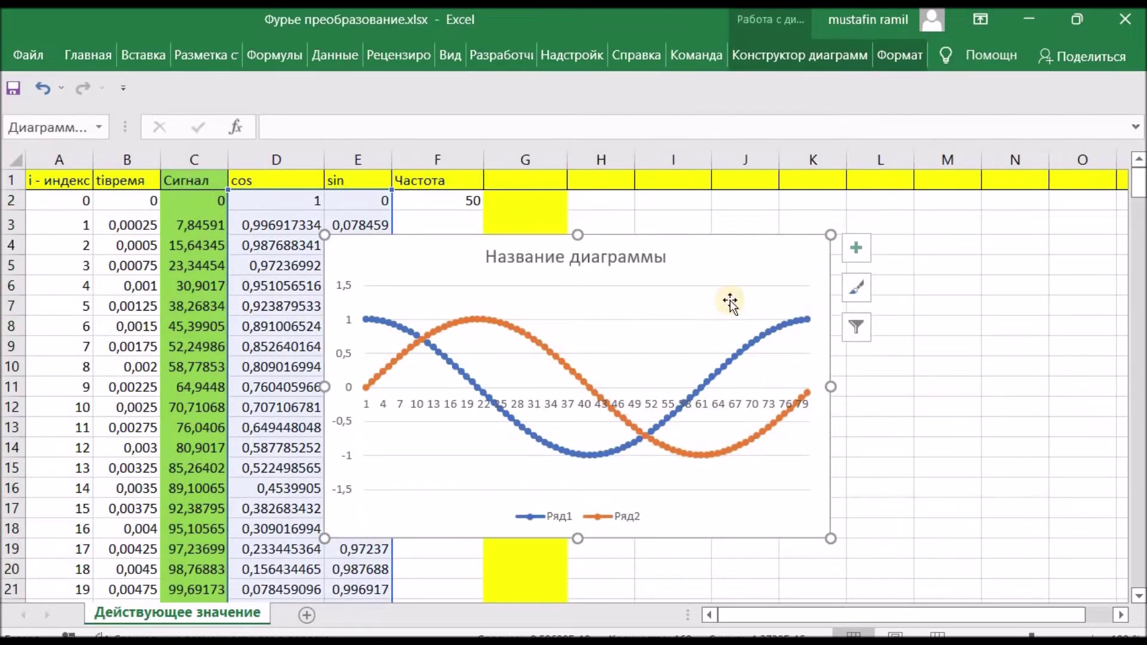
pyautogui.moveTo(704, 233); pyautogui.dragTo(928, 193)
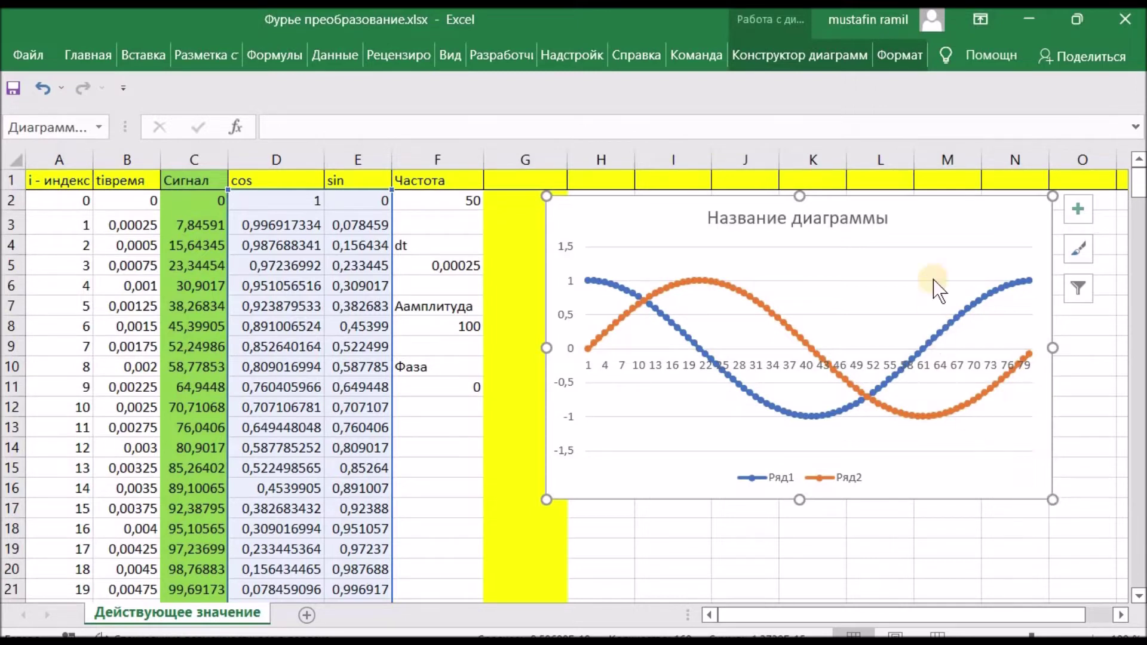
# Delete the cosine and sine chart from the sheet.
pyautogui.click(888, 548)
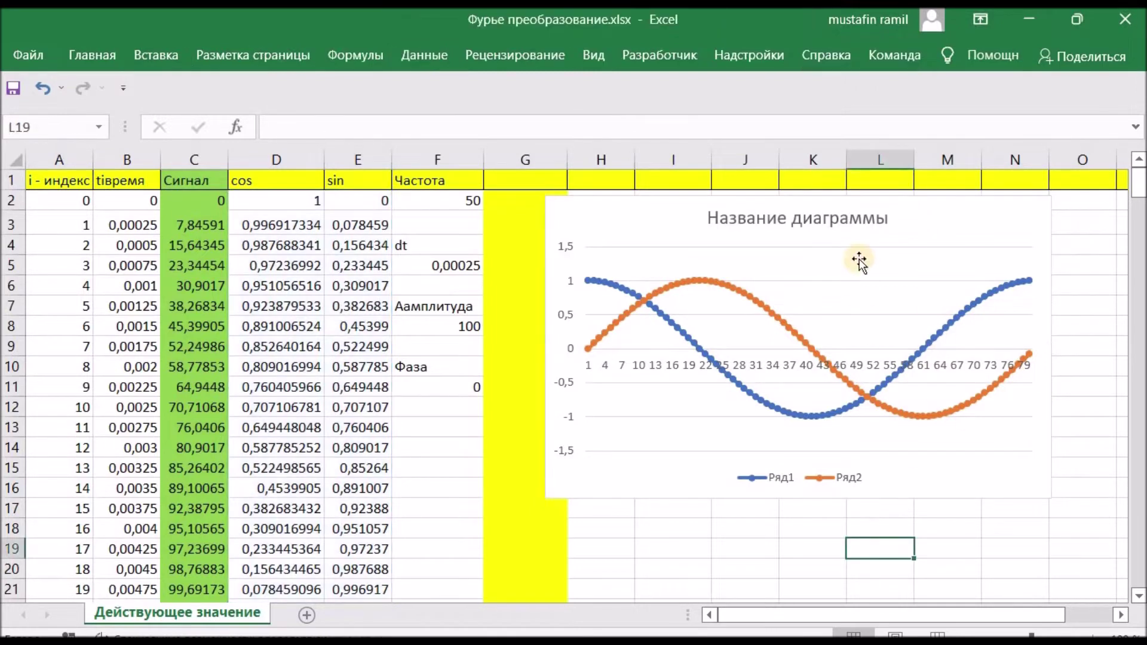
pyautogui.click(880, 198)
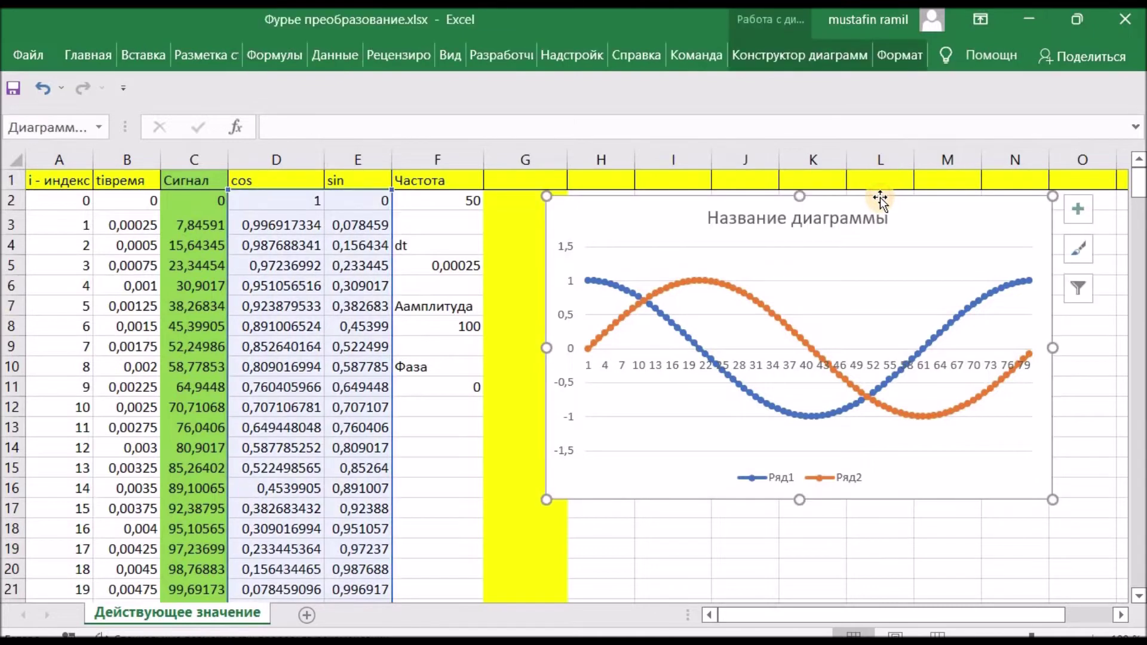
pyautogui.press('Delete')
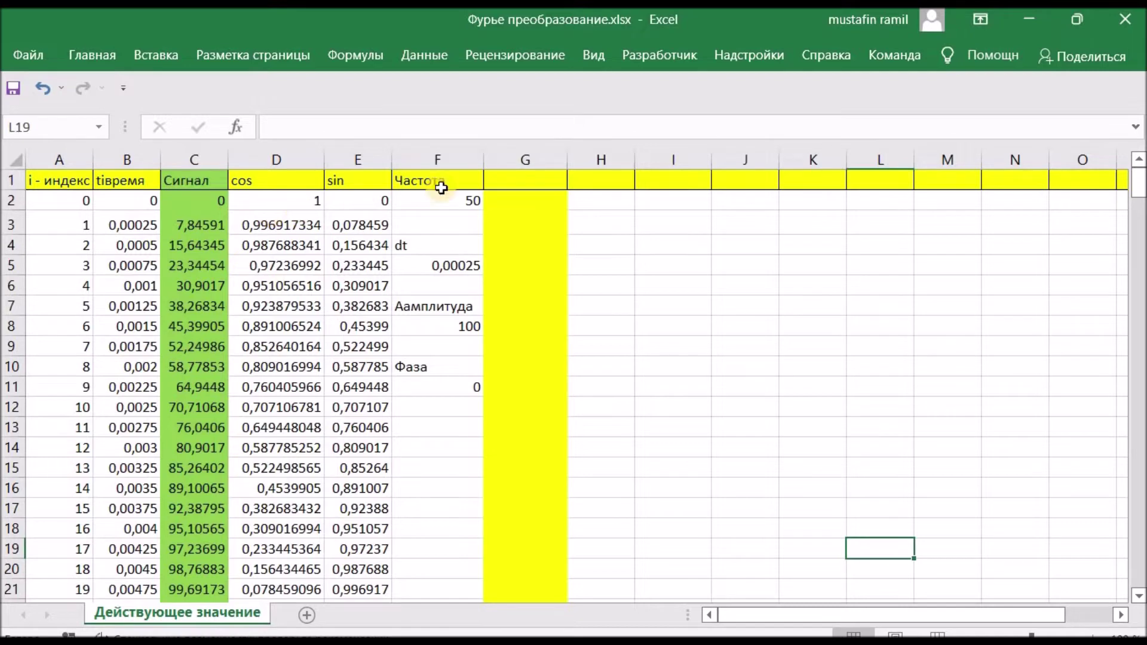
# Enter the column headings "U*cos" in G1 and "U*sin" in H1.
pyautogui.click(520, 179)
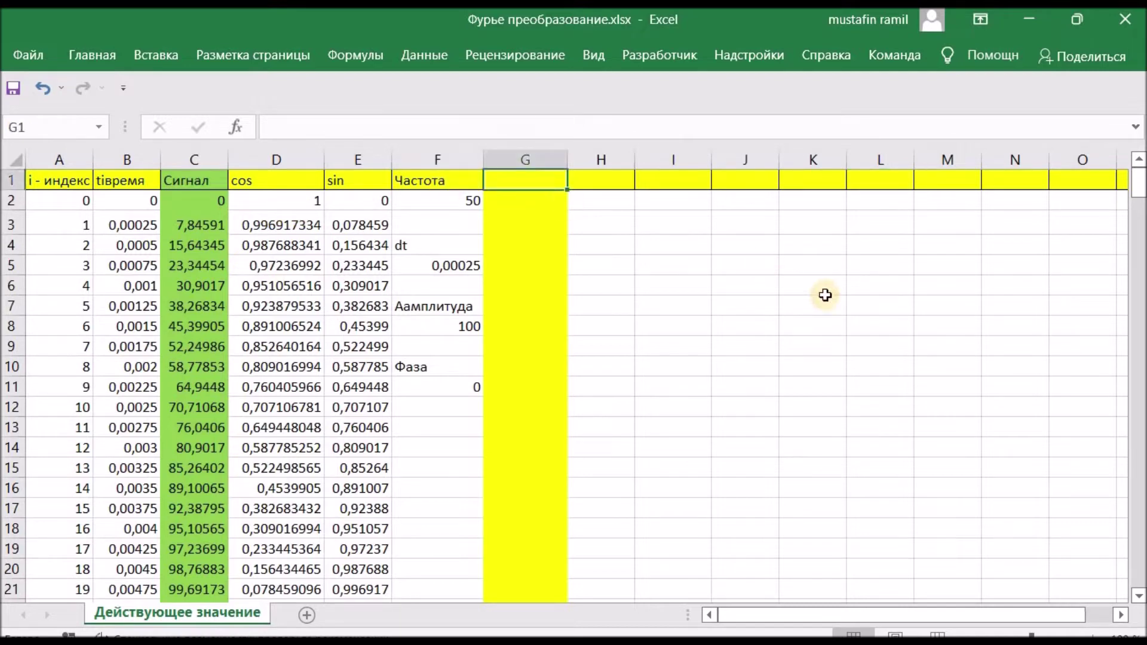
pyautogui.write('U*cos')
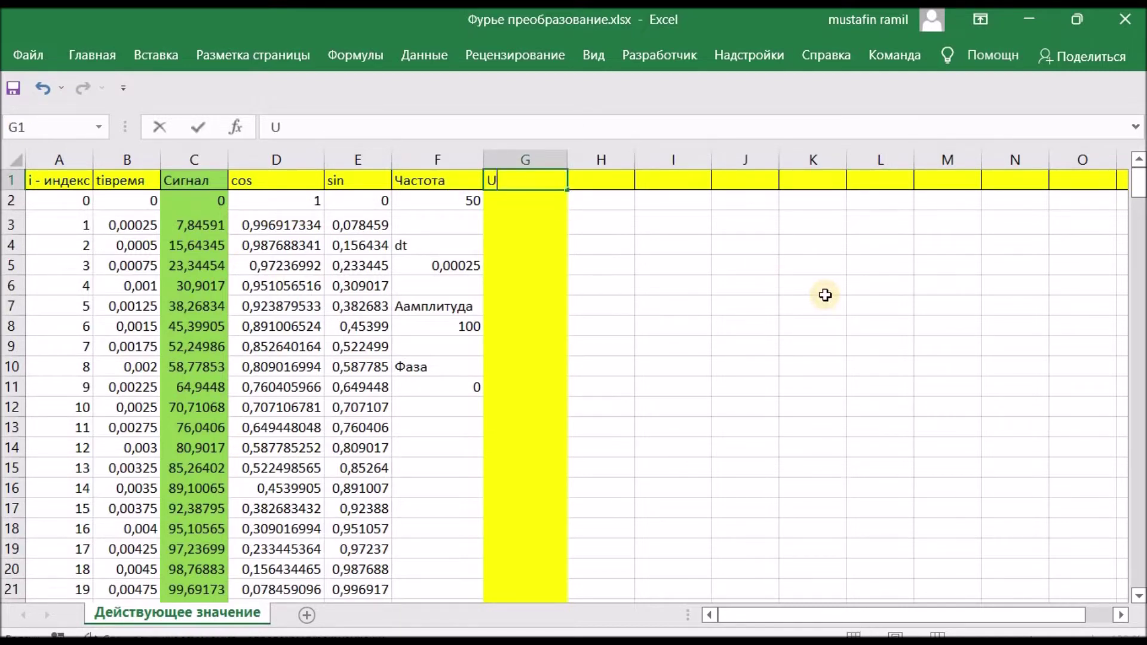
pyautogui.click(616, 178)
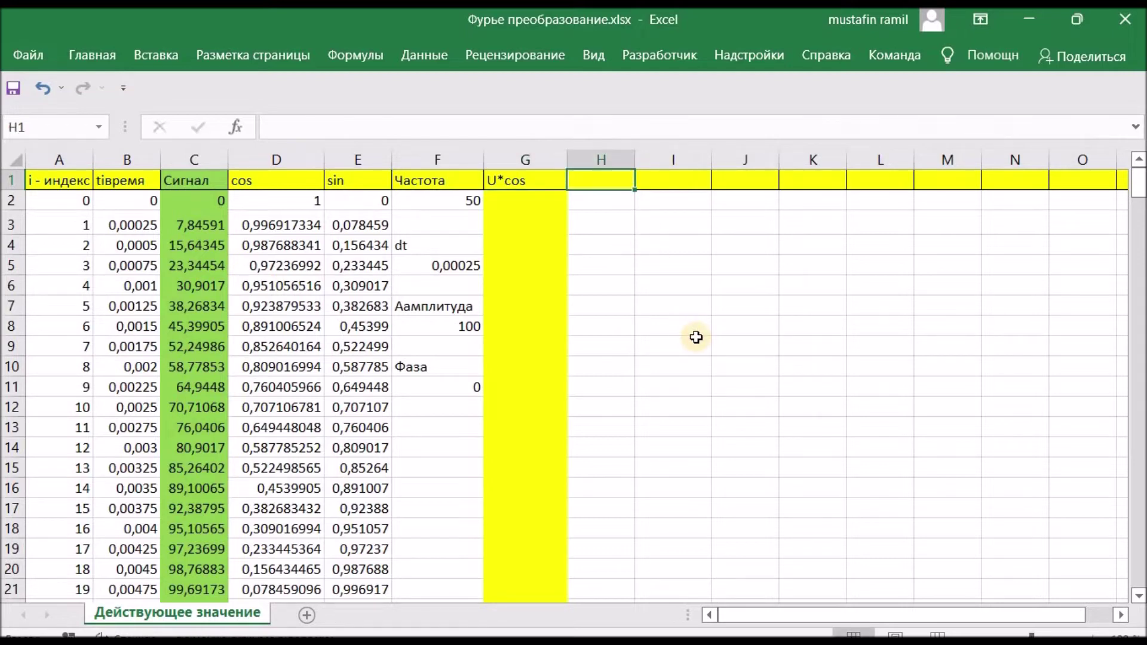
pyautogui.write('U*sin')
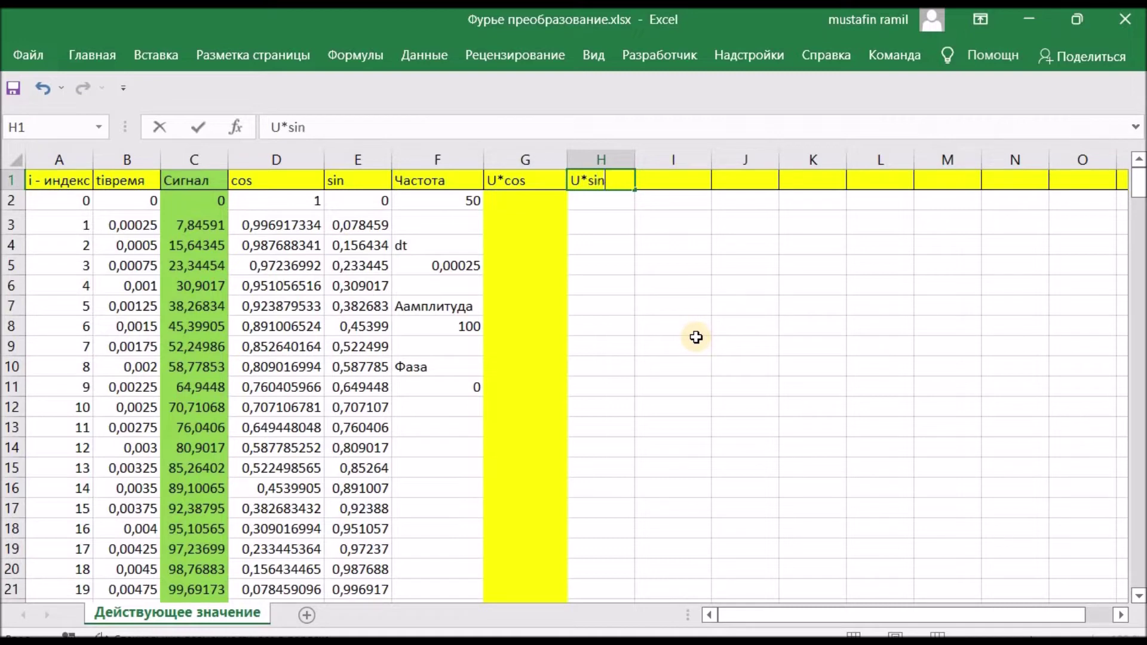
pyautogui.click(696, 339)
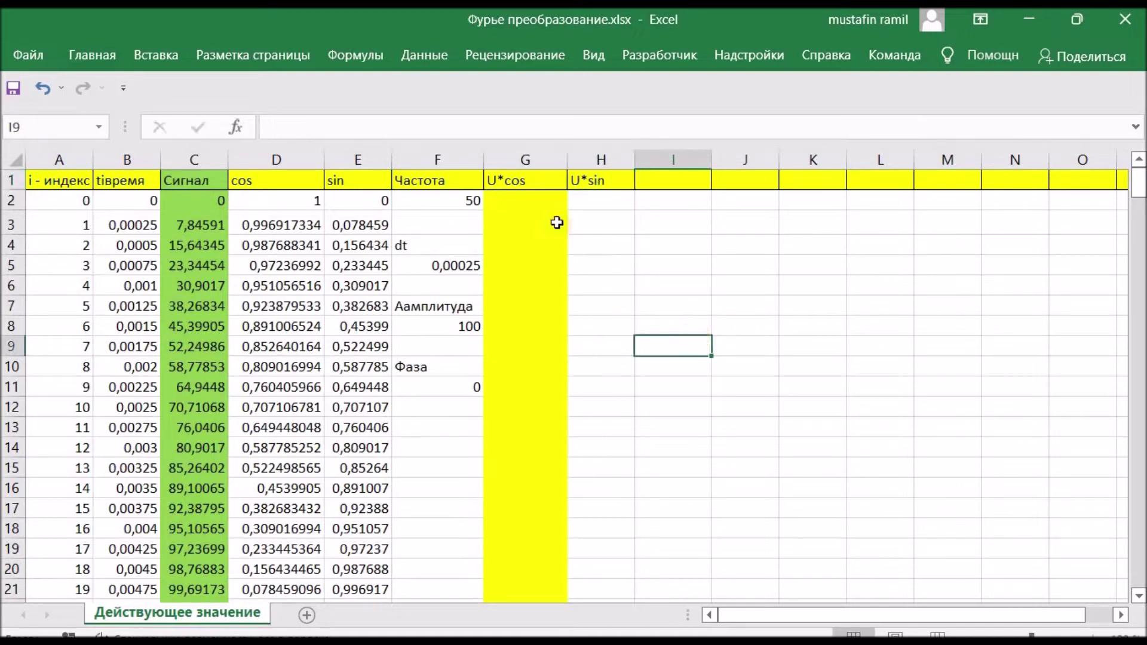
# Enter the formula =C2*D2 in G2 to multiply the signal by the cosine reference.
pyautogui.click(518, 204)
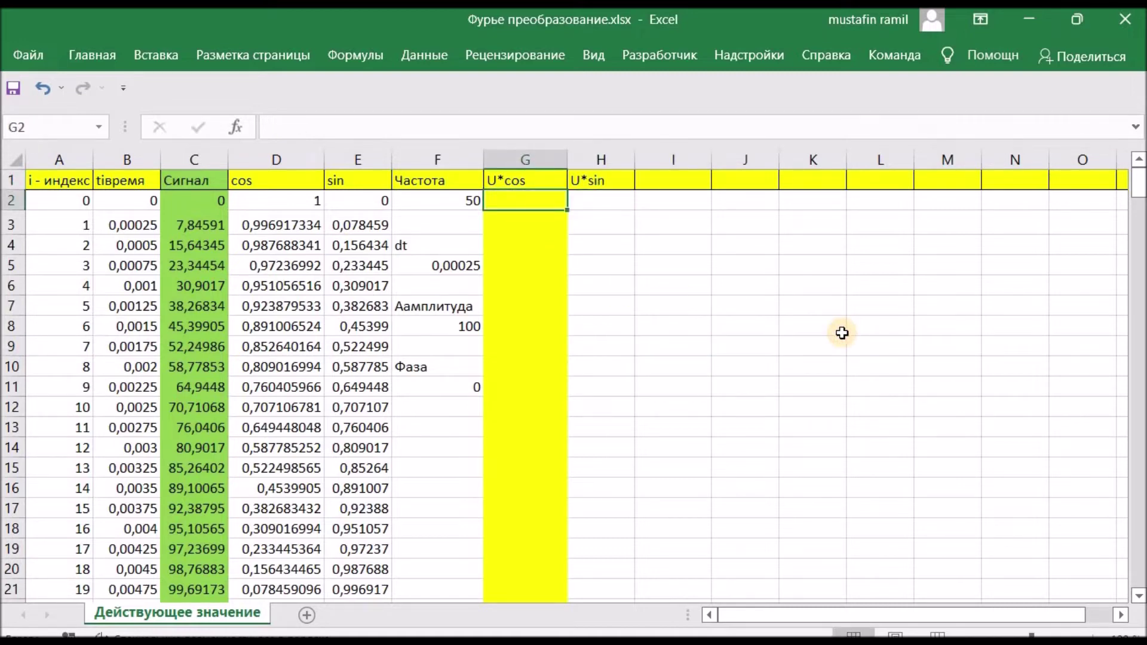
pyautogui.write('=')
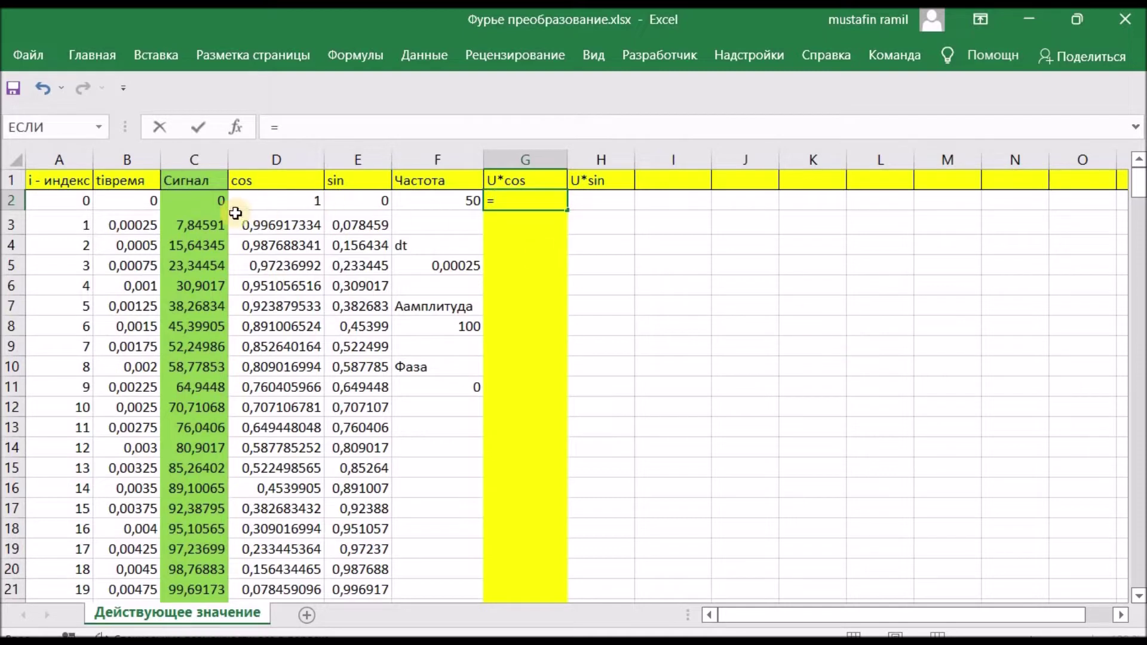
pyautogui.click(189, 199)
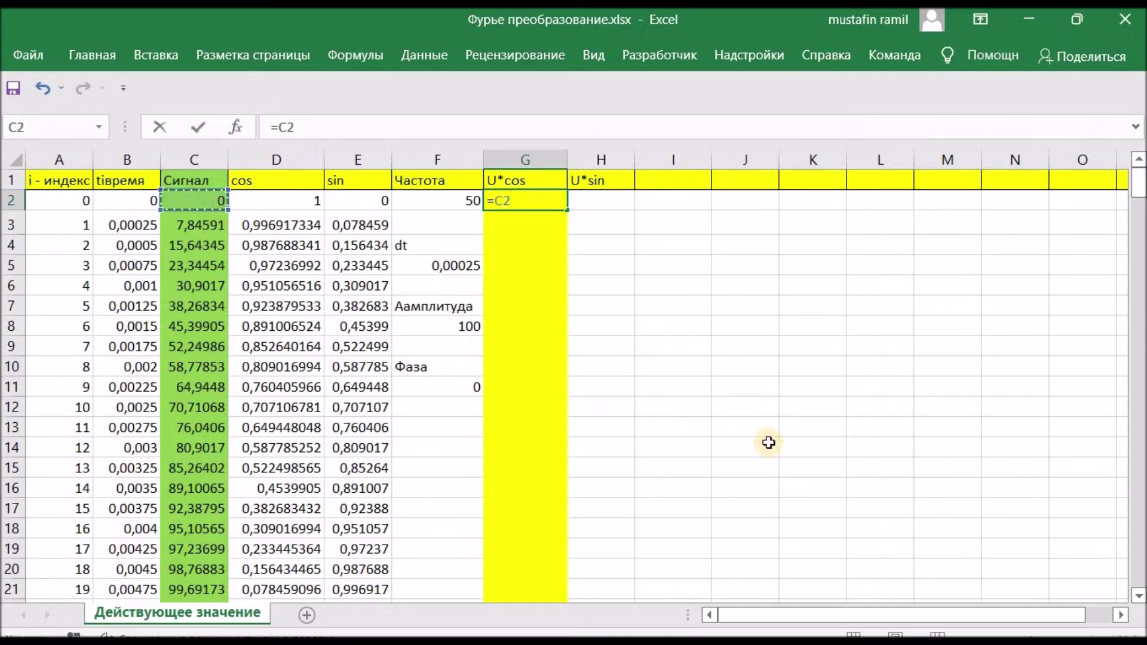
pyautogui.write('*')
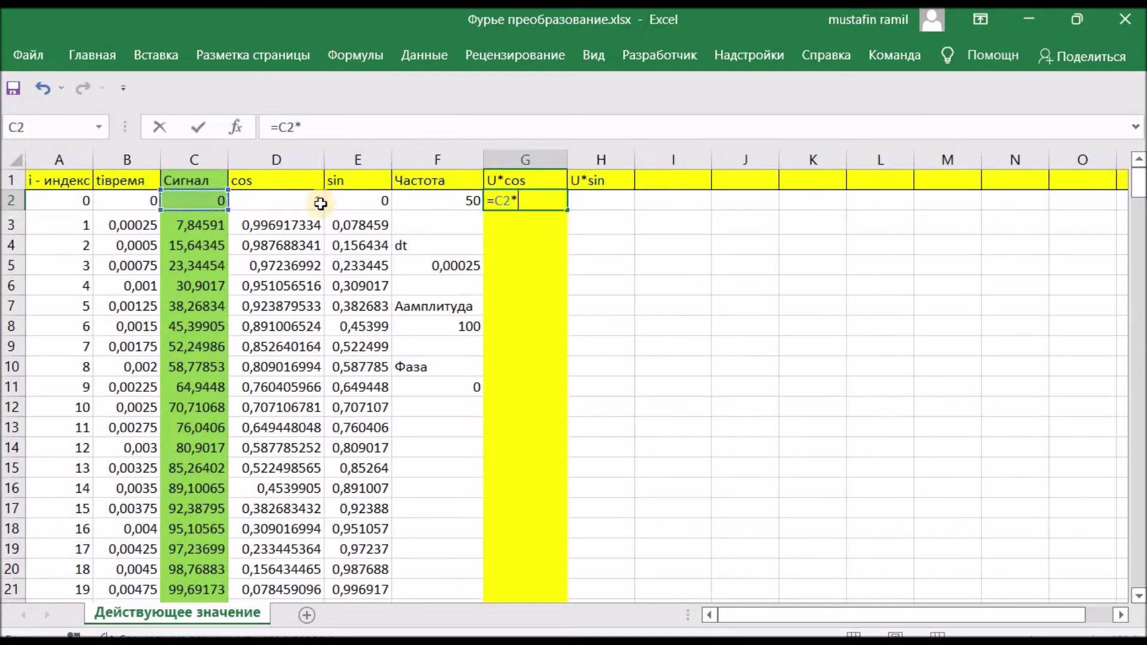
pyautogui.click(306, 202)
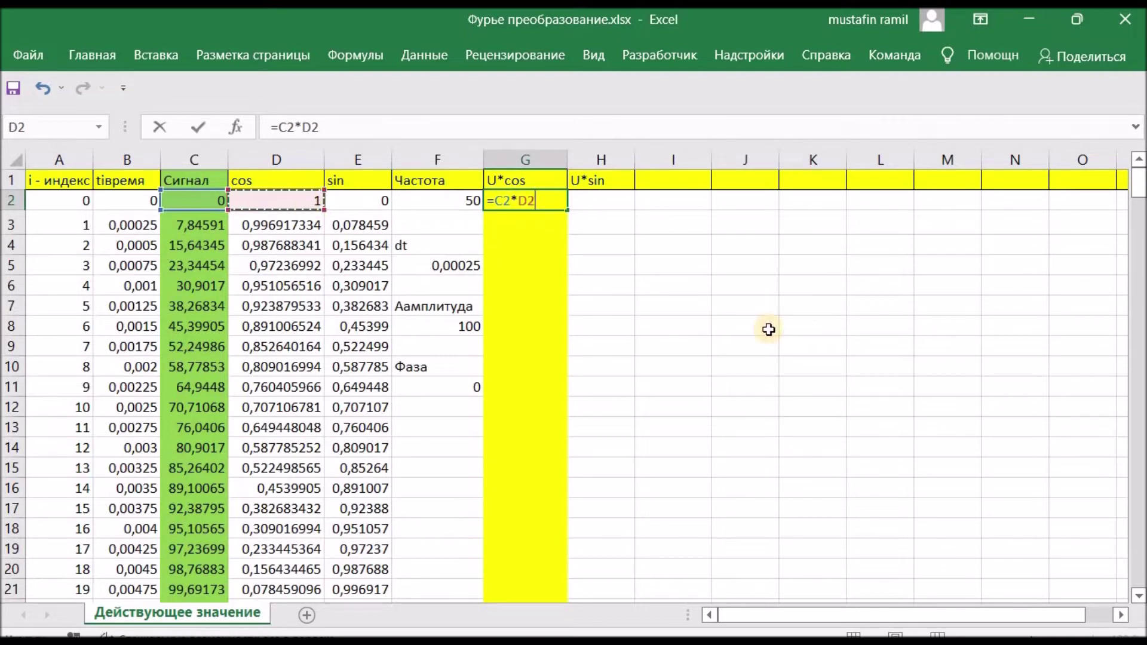
pyautogui.press('Return')
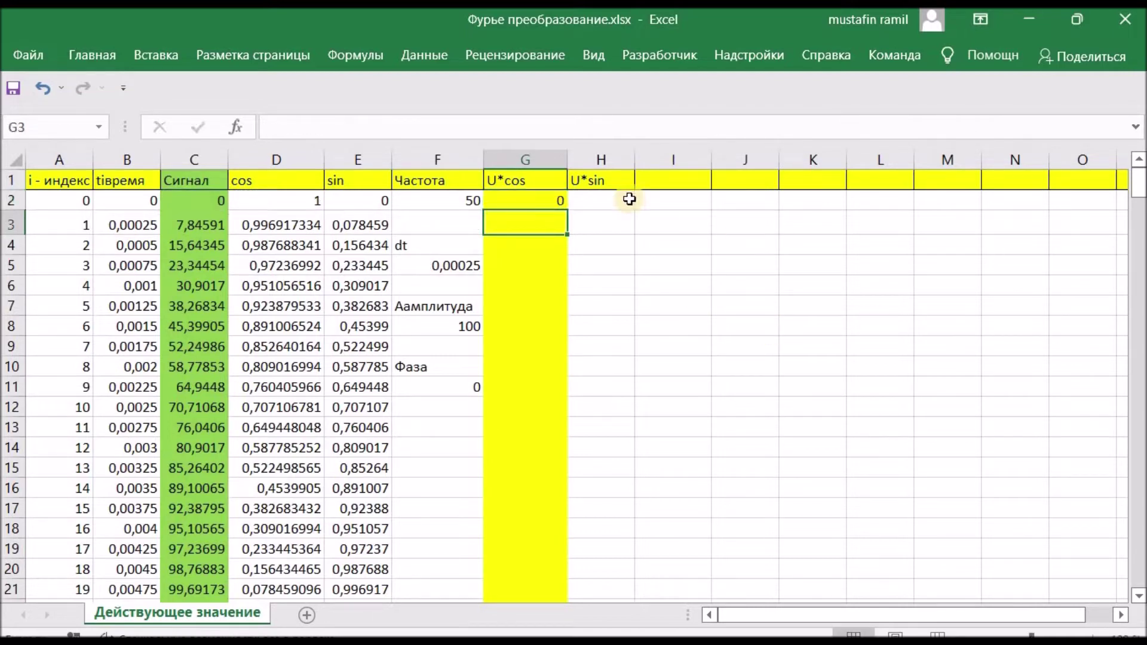
# Enter the formula =C2*E2 in H2 to multiply the signal by the sine reference.
pyautogui.click(594, 203)
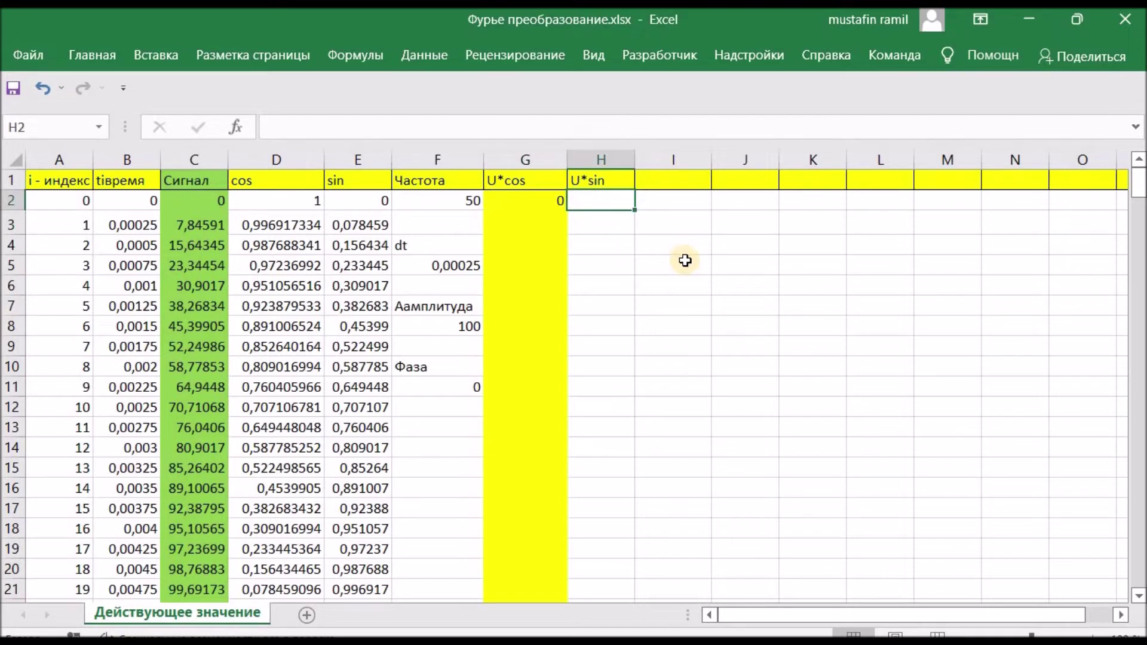
pyautogui.write('=')
pyautogui.click(205, 201)
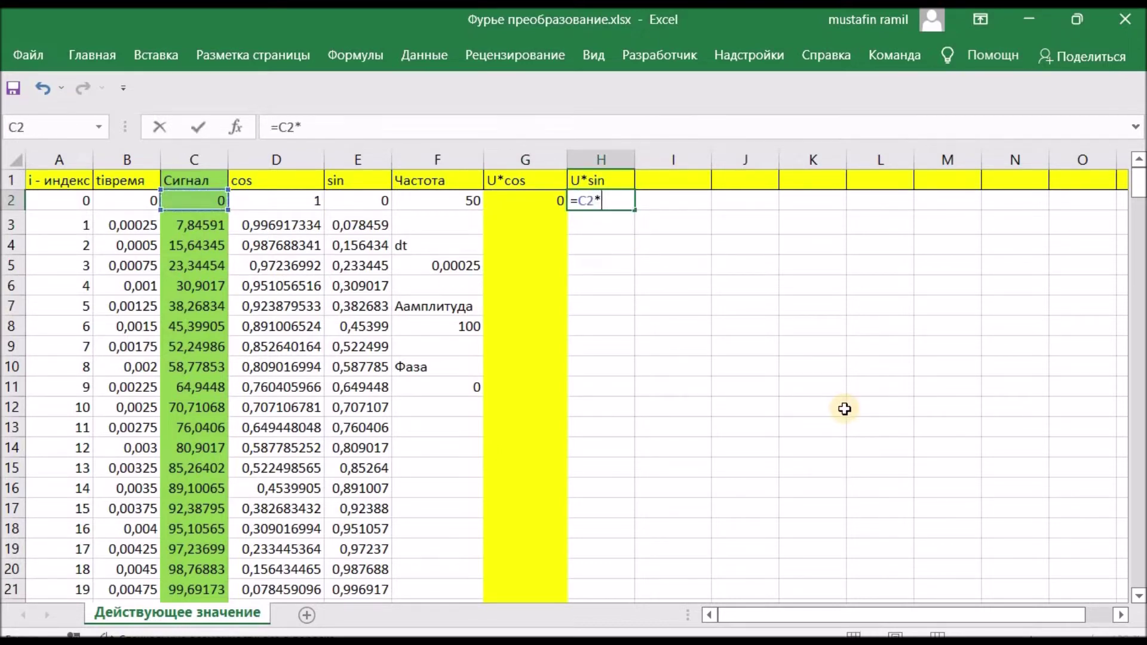
pyautogui.click(371, 204)
pyautogui.press('Return')
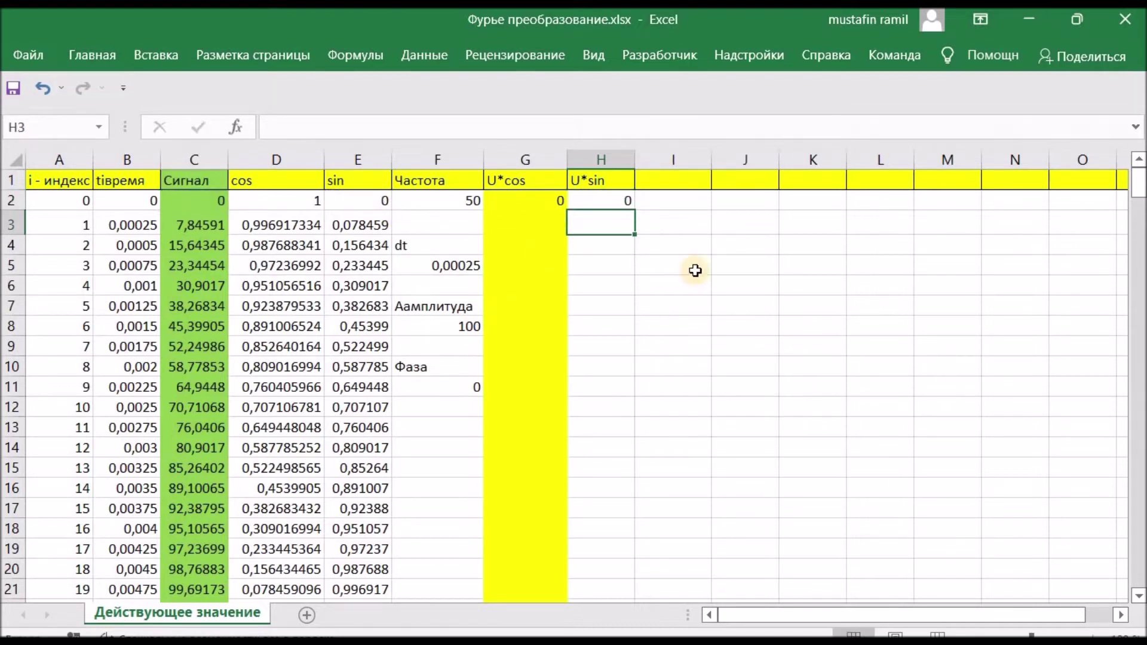
# Fill the G2:H2 product formulas down both columns through row 276.
pyautogui.moveTo(535, 200); pyautogui.dragTo(658, 427)
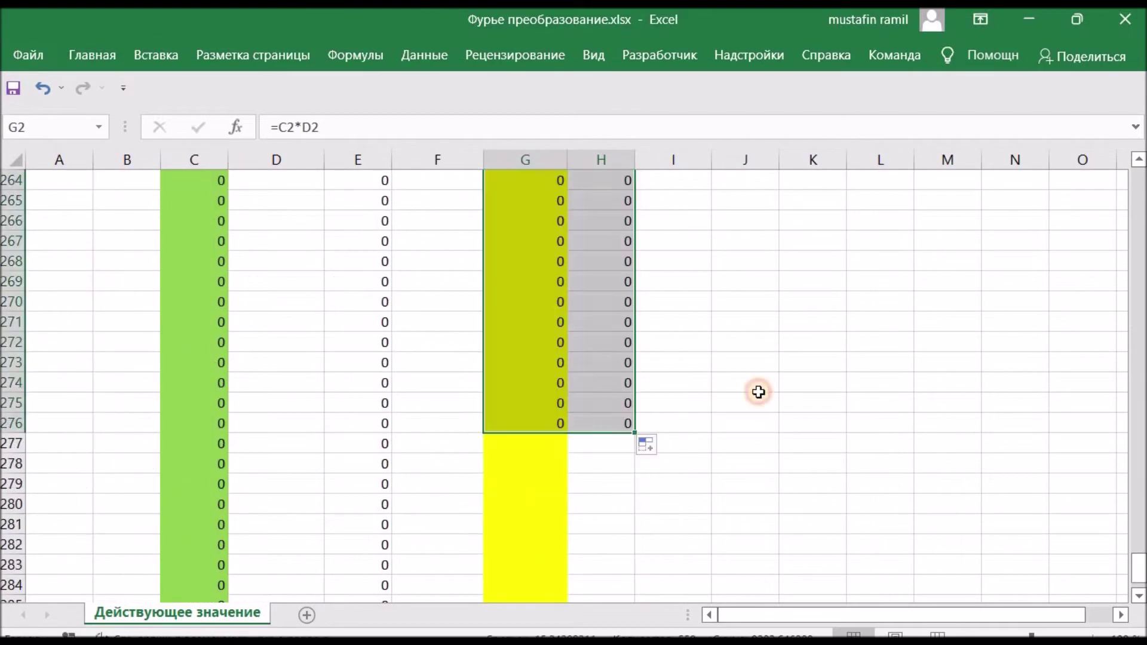
pyautogui.click(772, 384)
pyautogui.moveTo(1143, 574); pyautogui.dragTo(1141, 174)
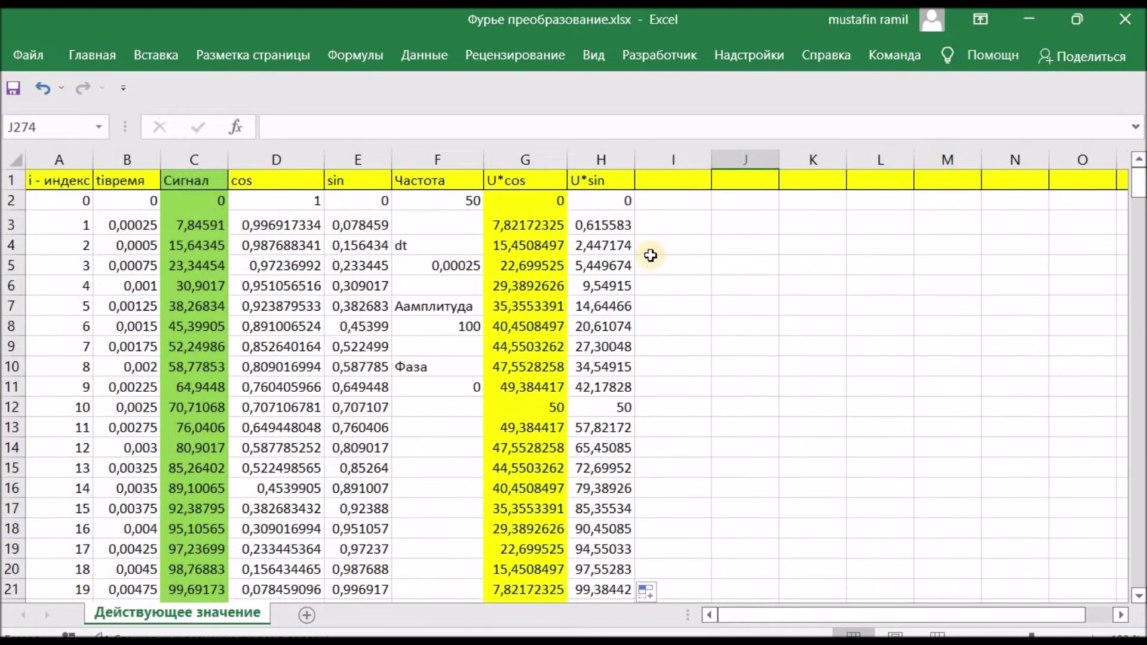
# Shrink the filled U*cos and U*sin product range to G2:H81, clearing cells G82:H83.
pyautogui.moveTo(506, 201); pyautogui.dragTo(634, 460)
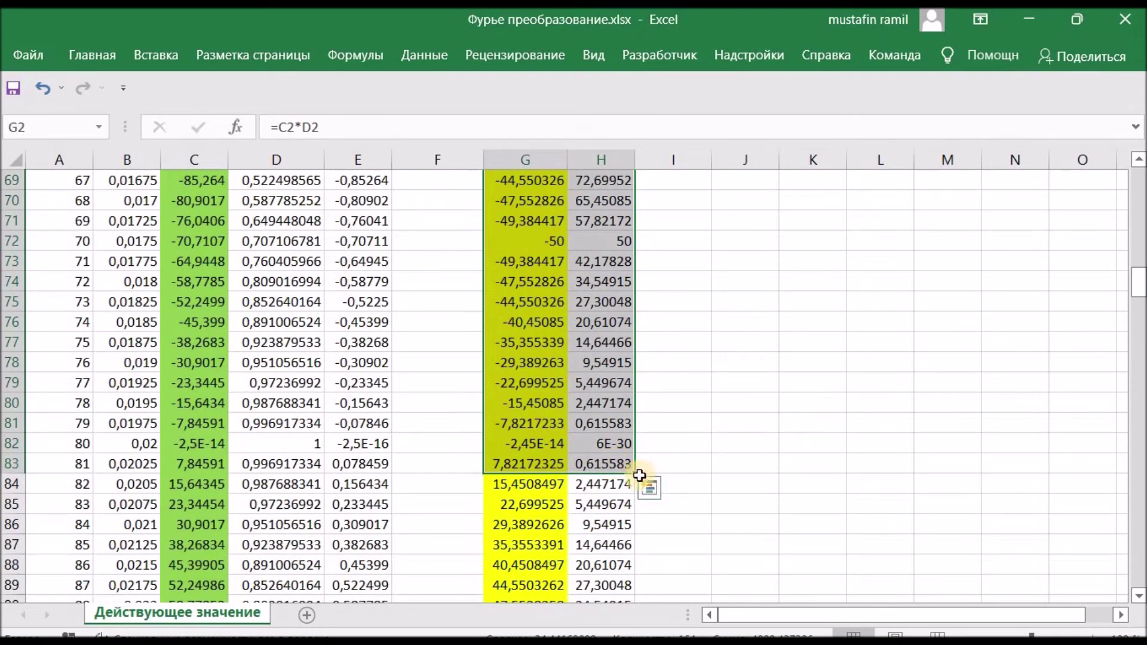
pyautogui.moveTo(635, 472); pyautogui.dragTo(639, 434)
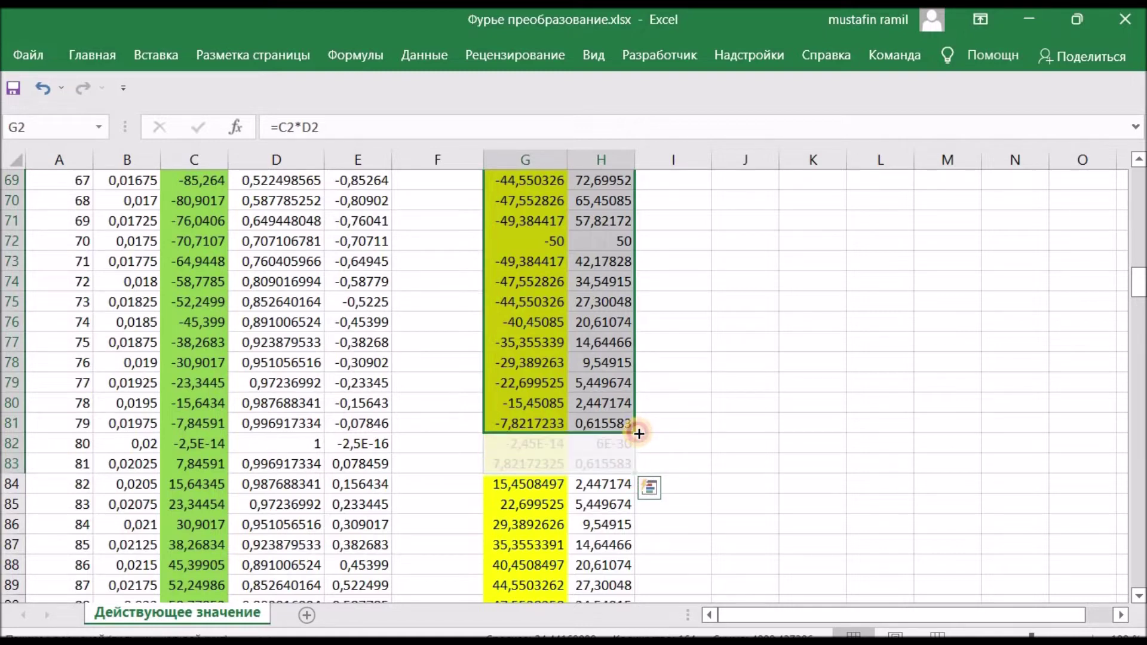
pyautogui.moveTo(639, 433); pyautogui.dragTo(639, 433)
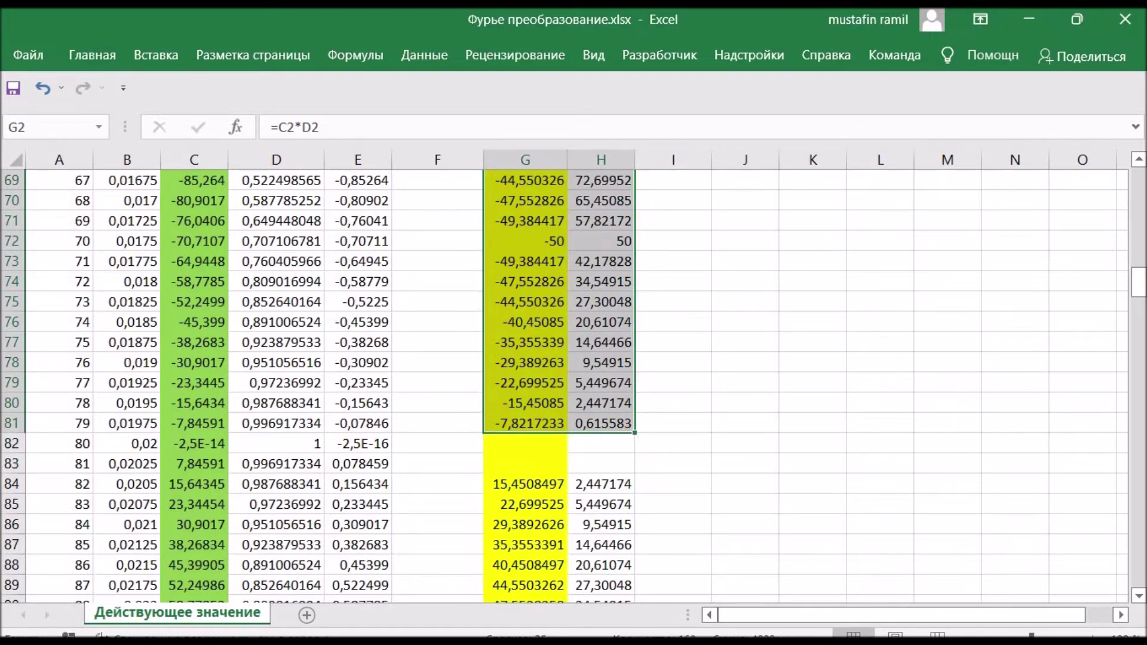
# Insert a line chart with markers for G2:H81 and place it beside the data, starting at column I.
pyautogui.moveTo(1141, 287); pyautogui.dragTo(1138, 179)
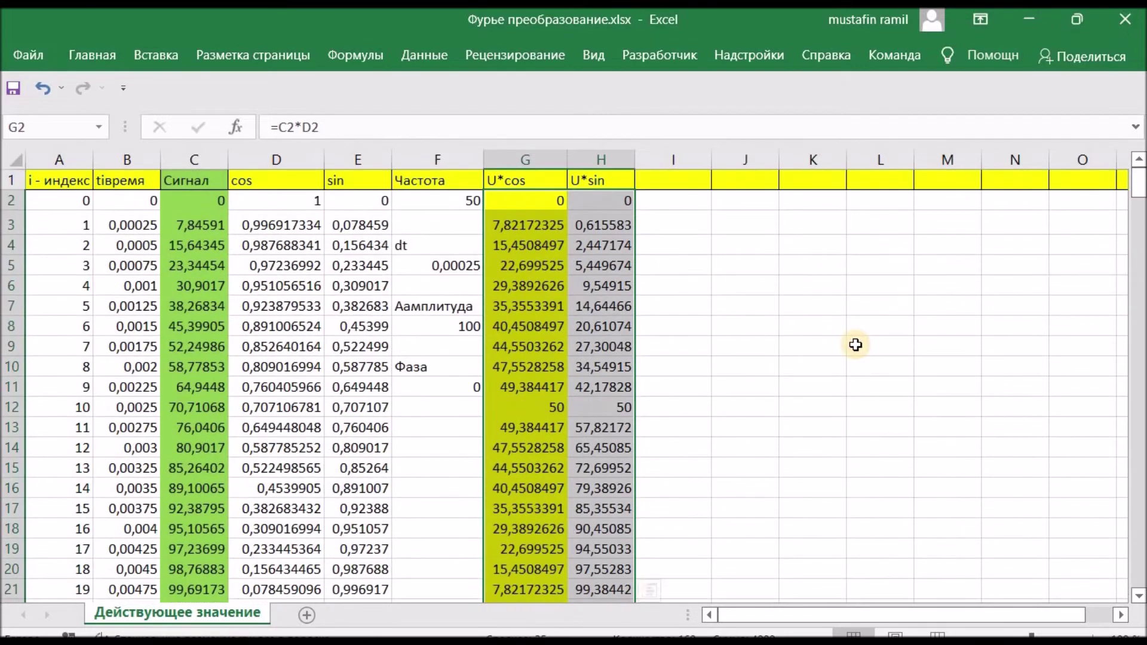
pyautogui.click(153, 54)
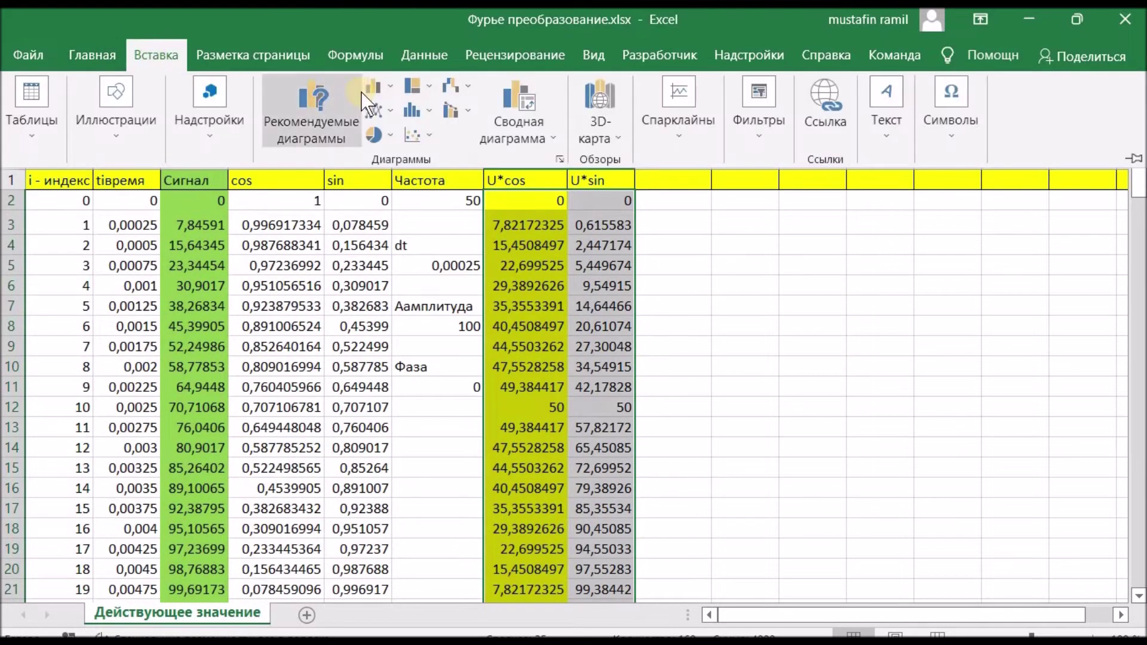
pyautogui.click(372, 107)
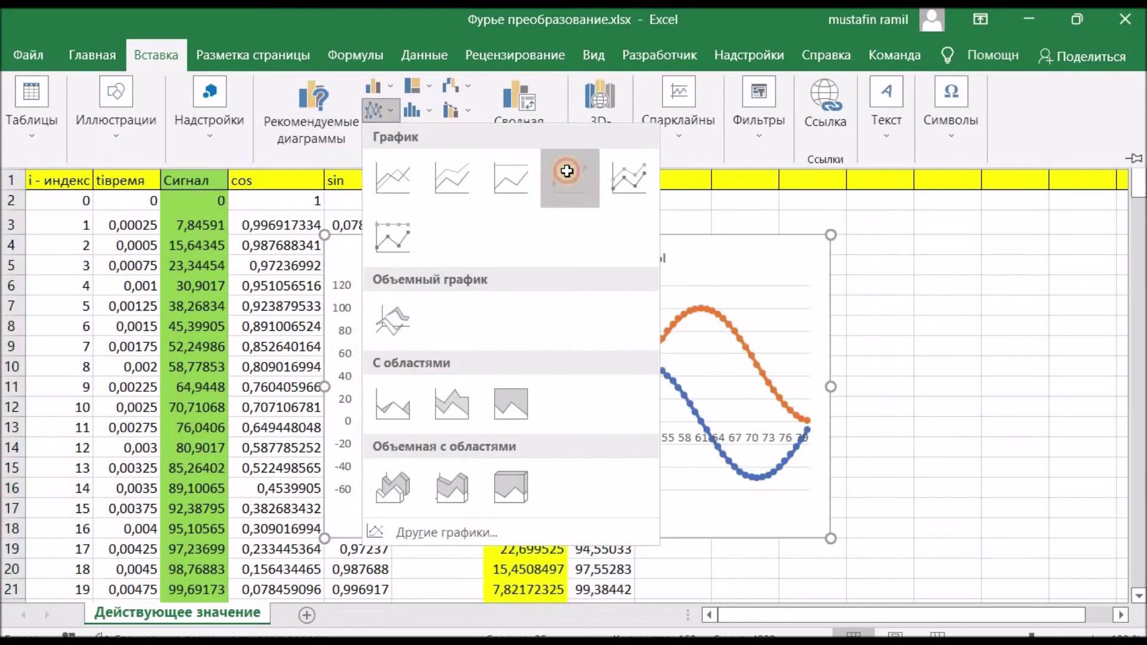
pyautogui.click(568, 174)
pyautogui.moveTo(792, 233); pyautogui.dragTo(1012, 199)
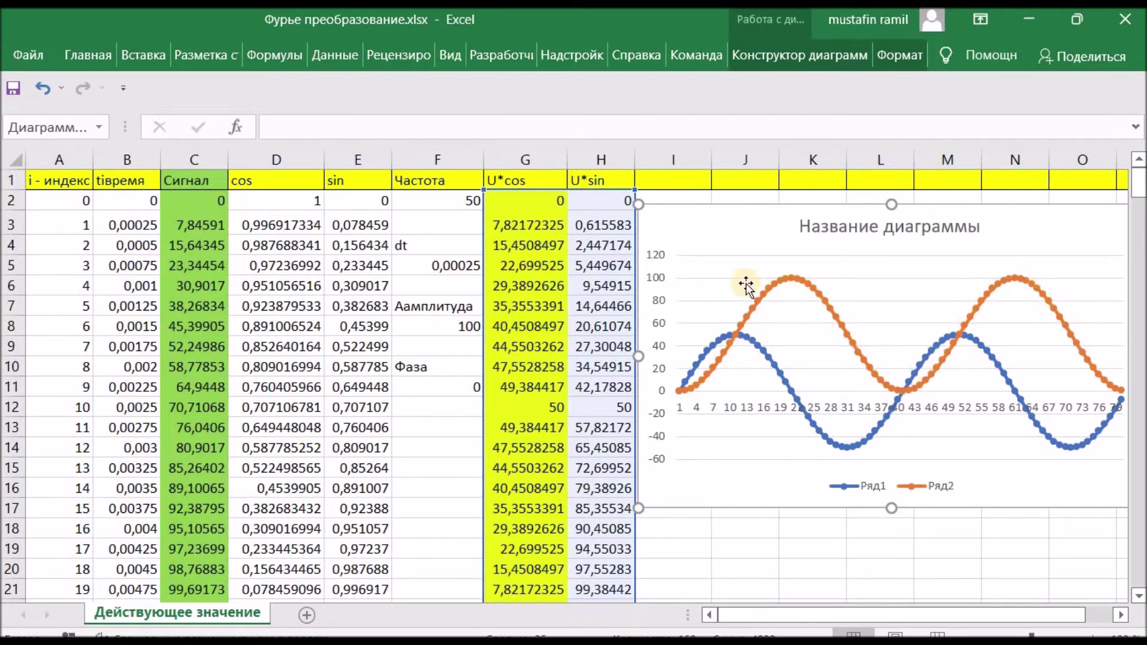
pyautogui.click(839, 548)
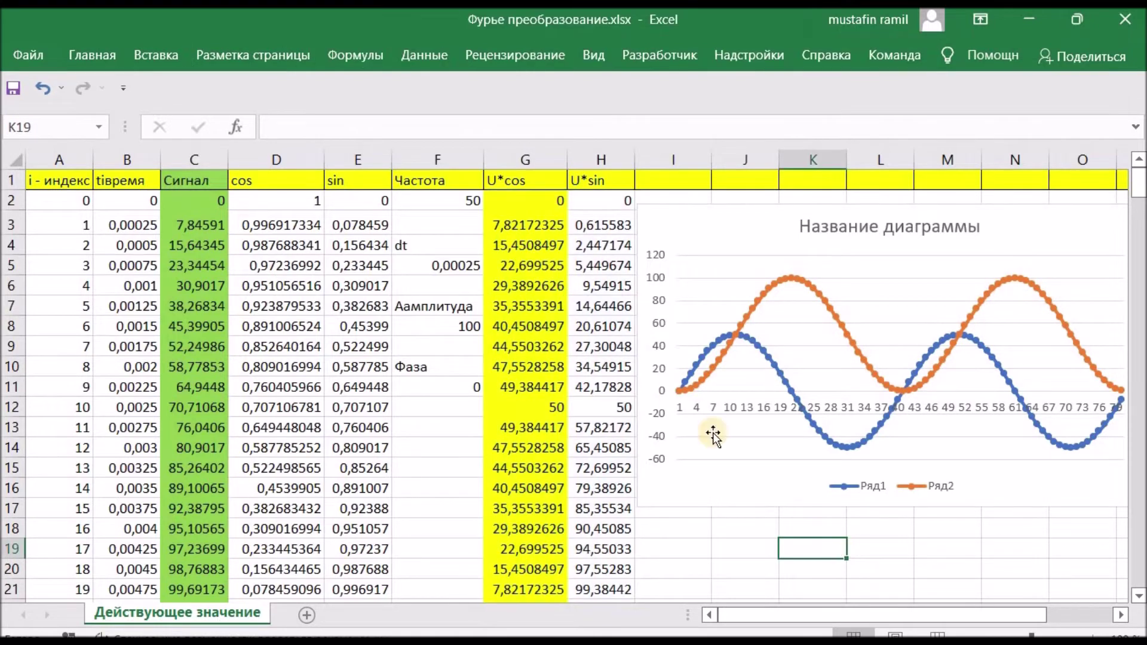
# Check the signal formula in C2 and set the phase in F11 to =3,14/2.
pyautogui.click(203, 200)
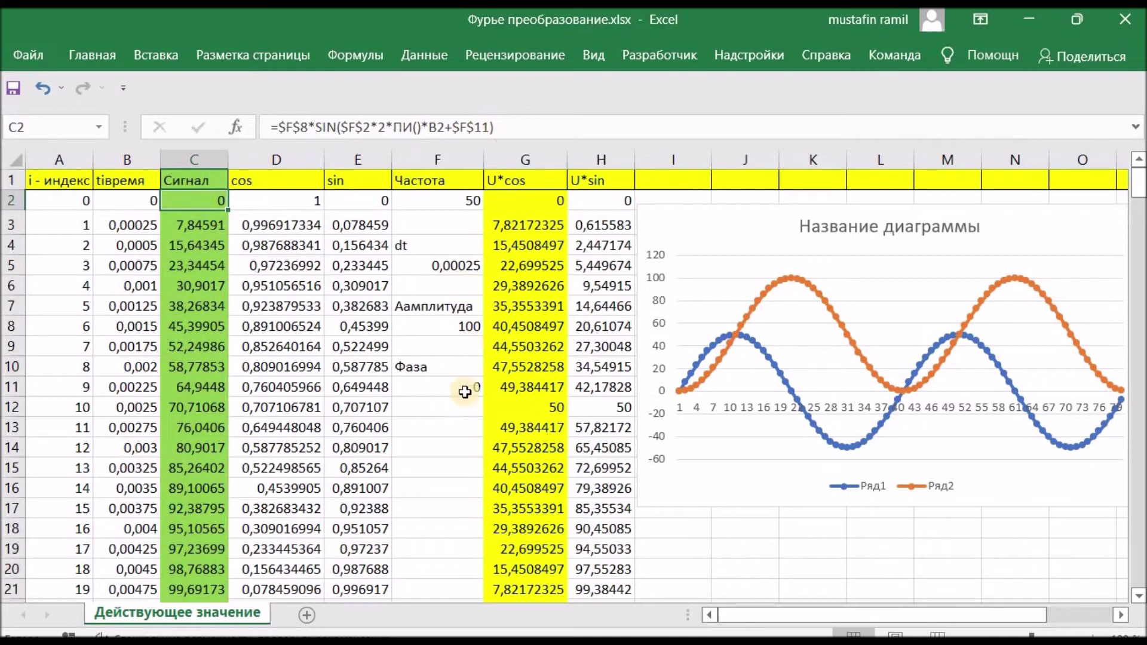
pyautogui.click(435, 386)
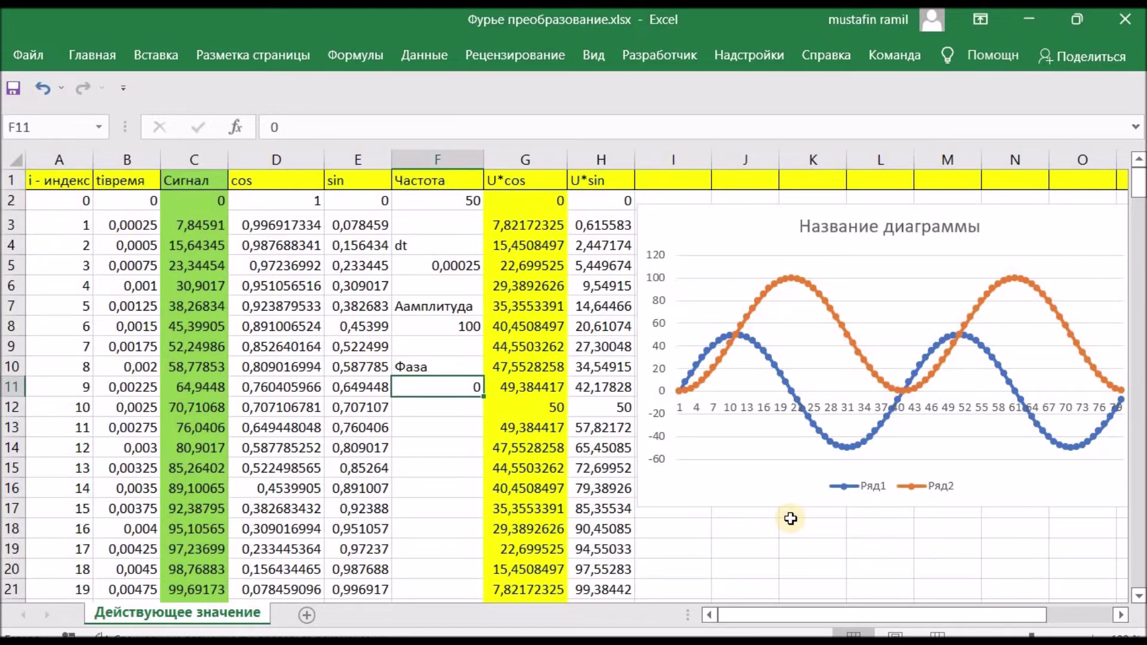
pyautogui.click(200, 204)
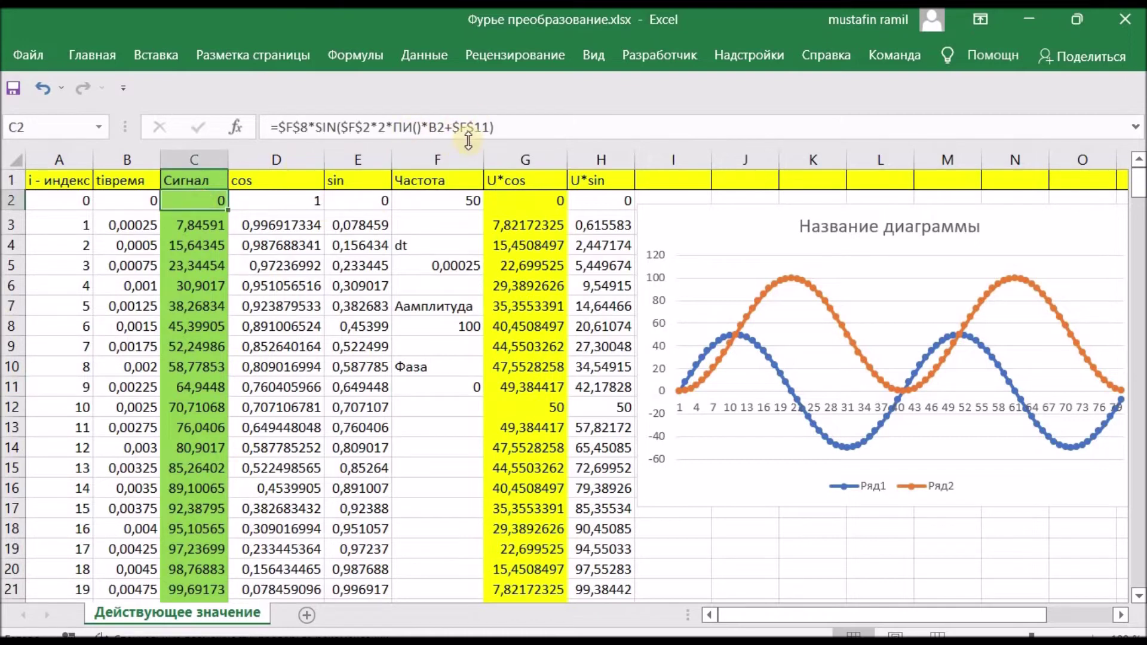
pyautogui.click(428, 390)
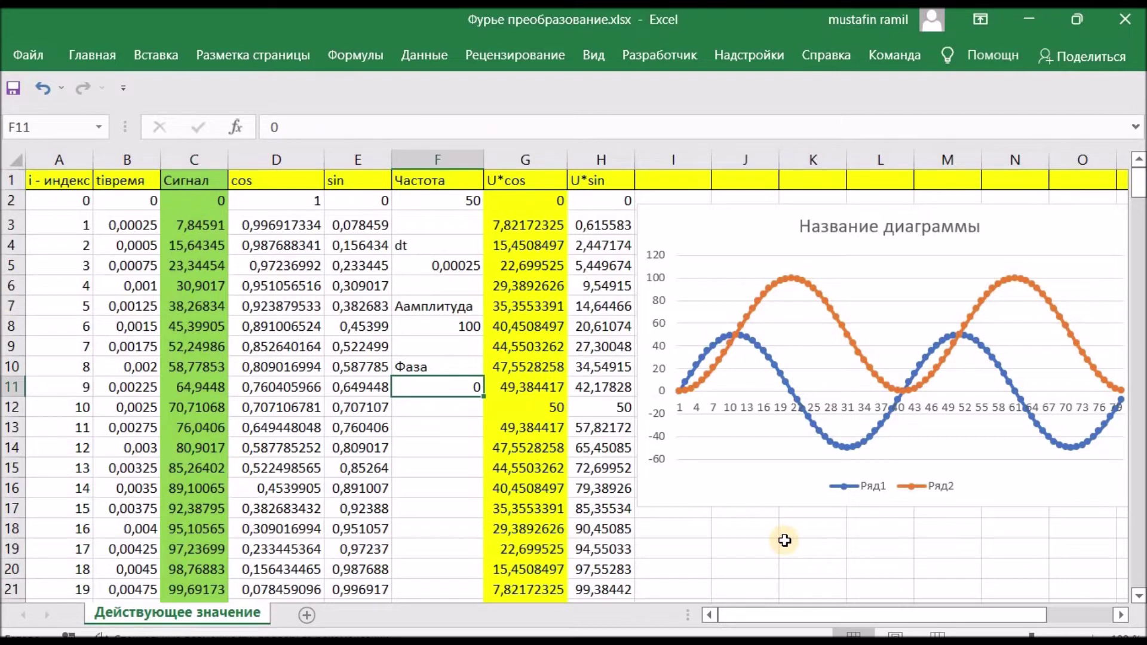
pyautogui.write('=3,14')
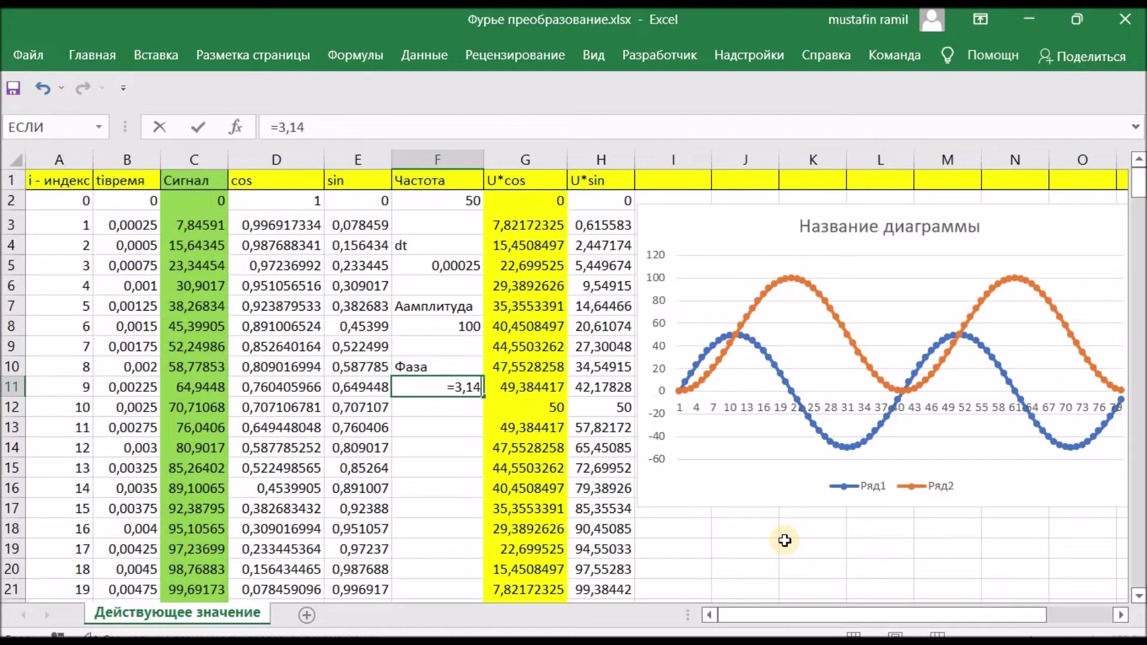
pyautogui.write('/2')
pyautogui.press('Return')
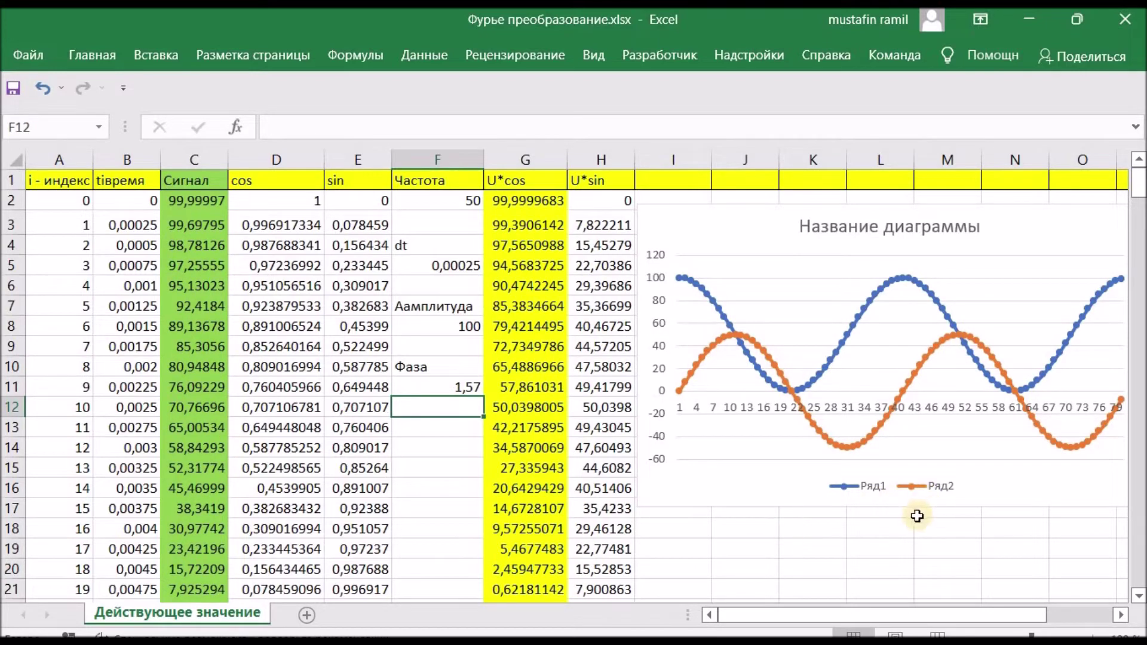
# Change the phase formula in F11 to =3,14/1,5.
pyautogui.moveTo(684, 284)
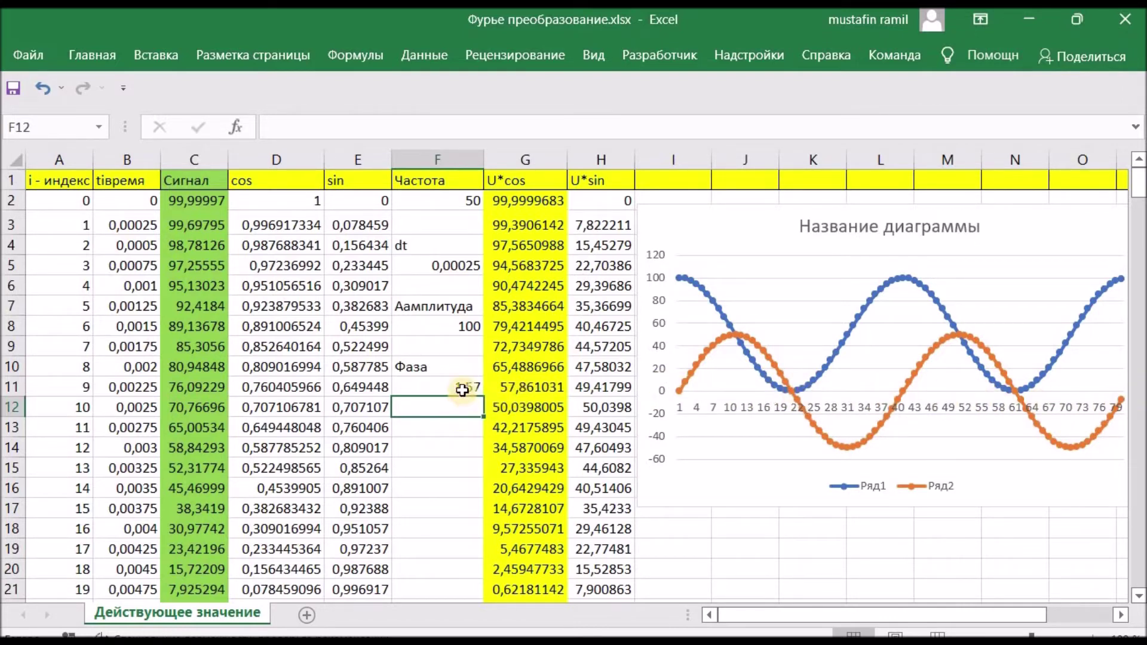
pyautogui.click(460, 388)
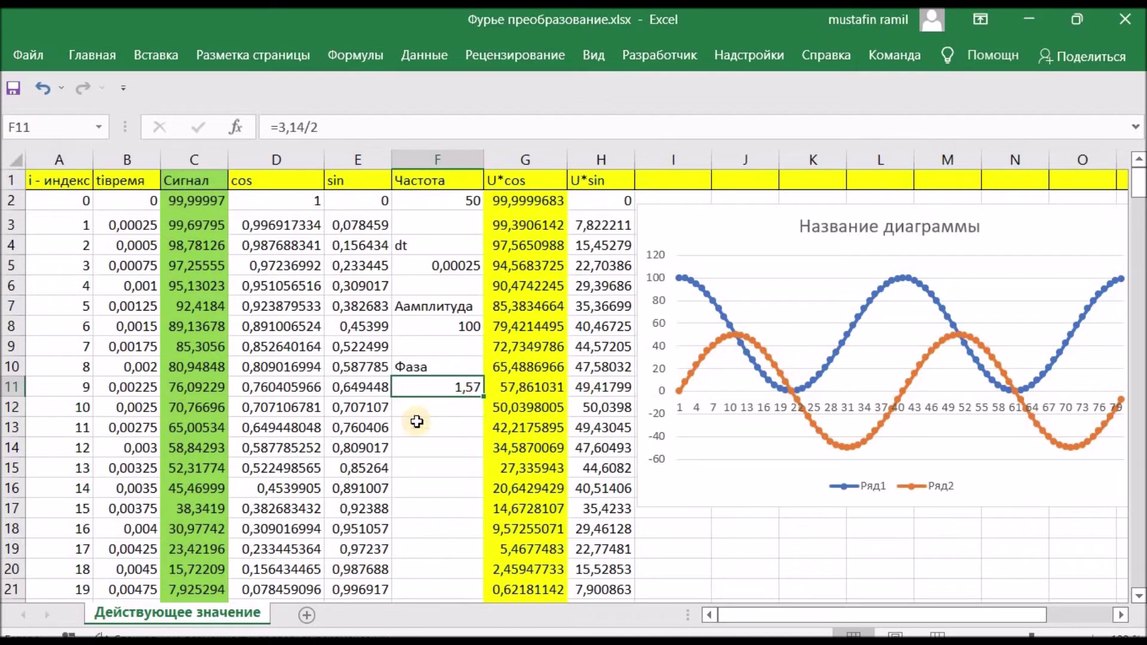
pyautogui.click(329, 127)
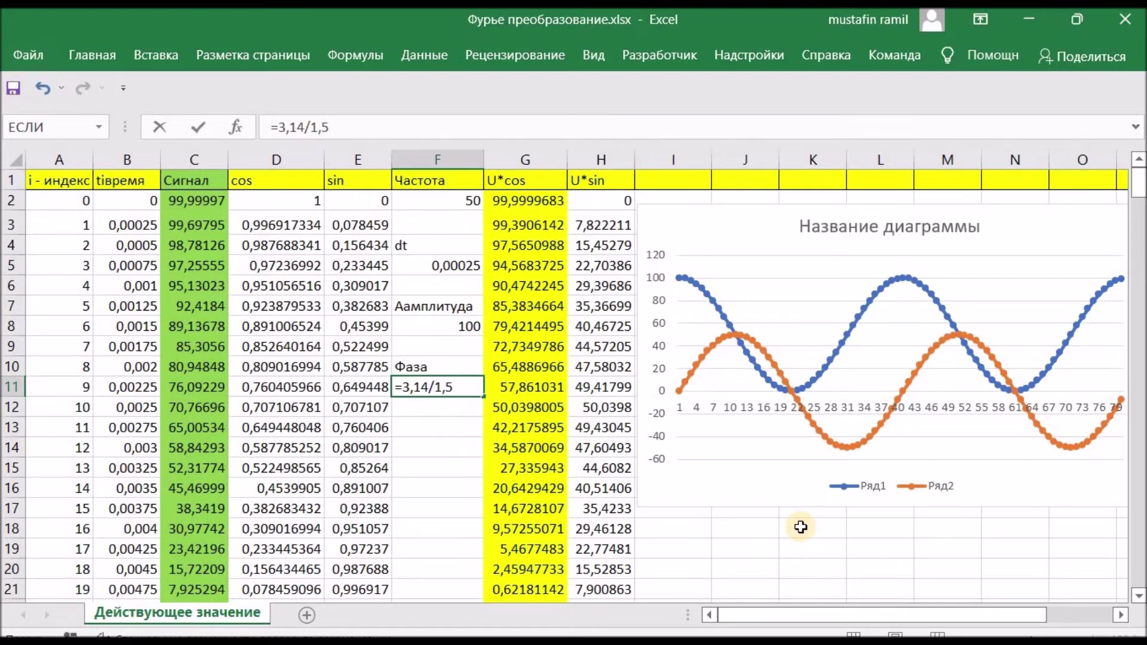
pyautogui.press('Return')
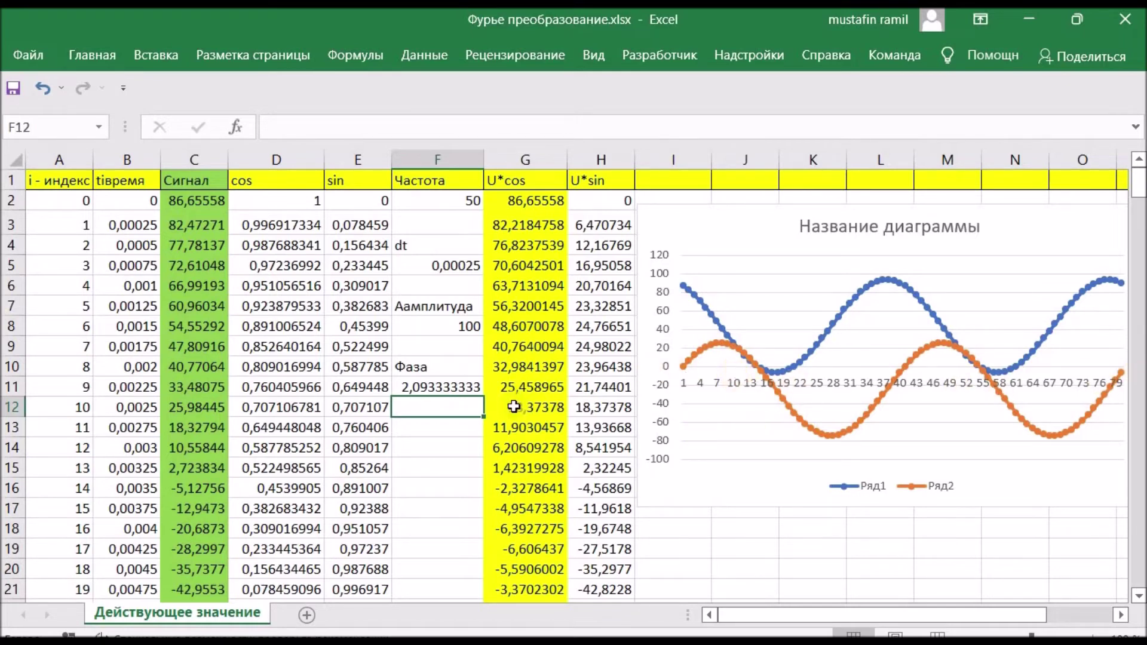
# Set the phase in F11 to 0.
pyautogui.click(437, 389)
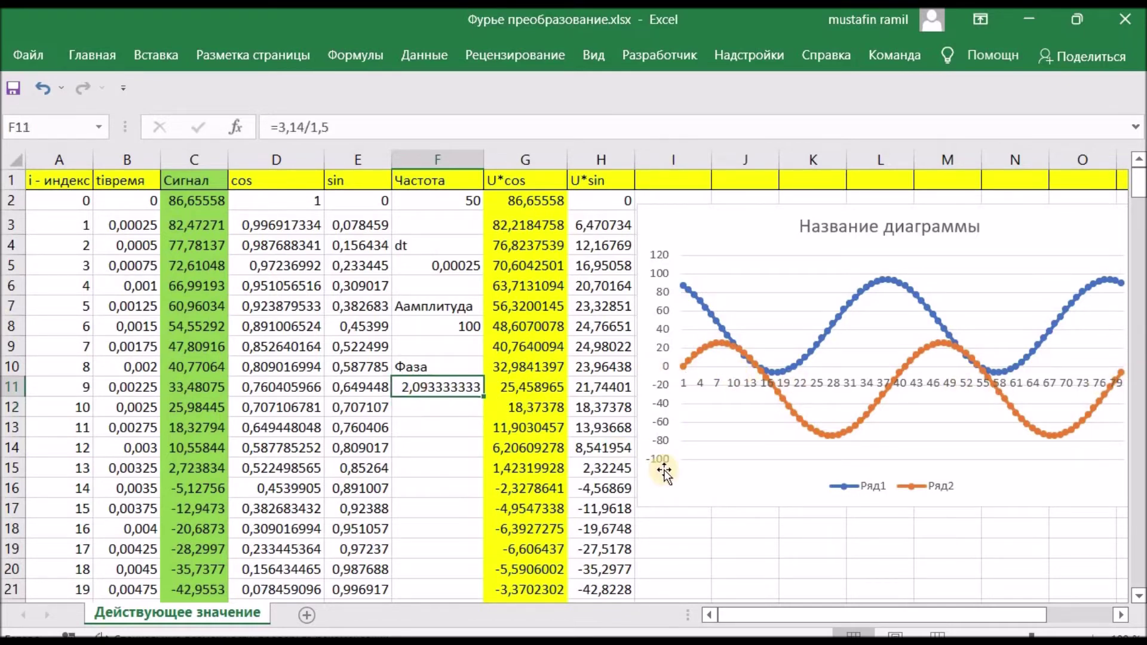
pyautogui.write('0')
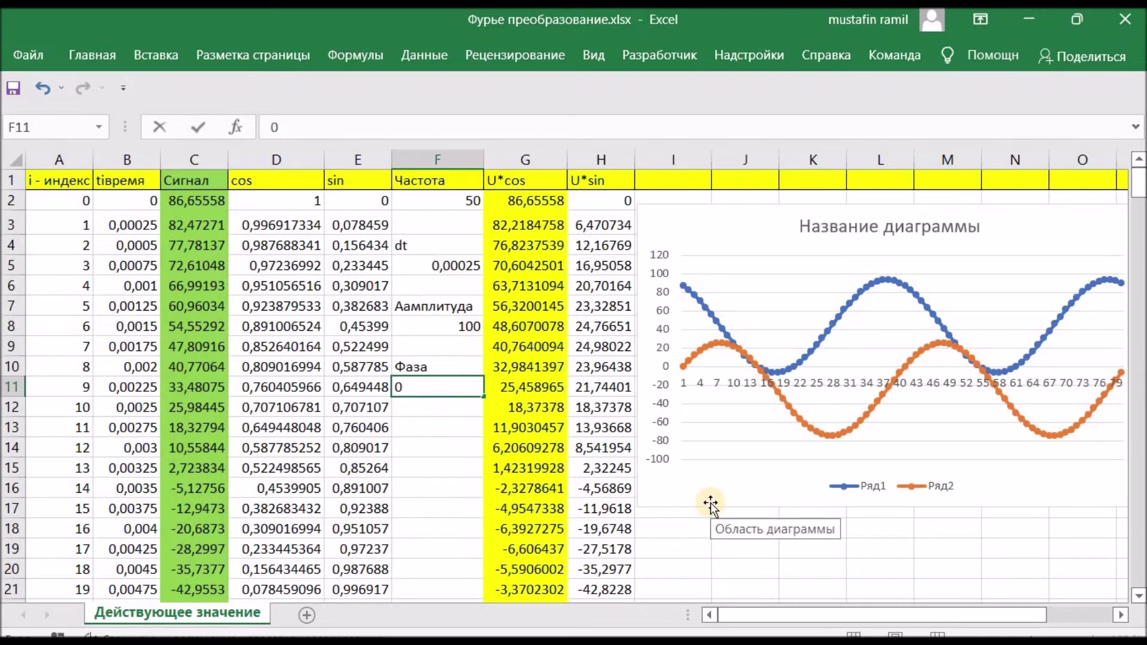
pyautogui.press('Return')
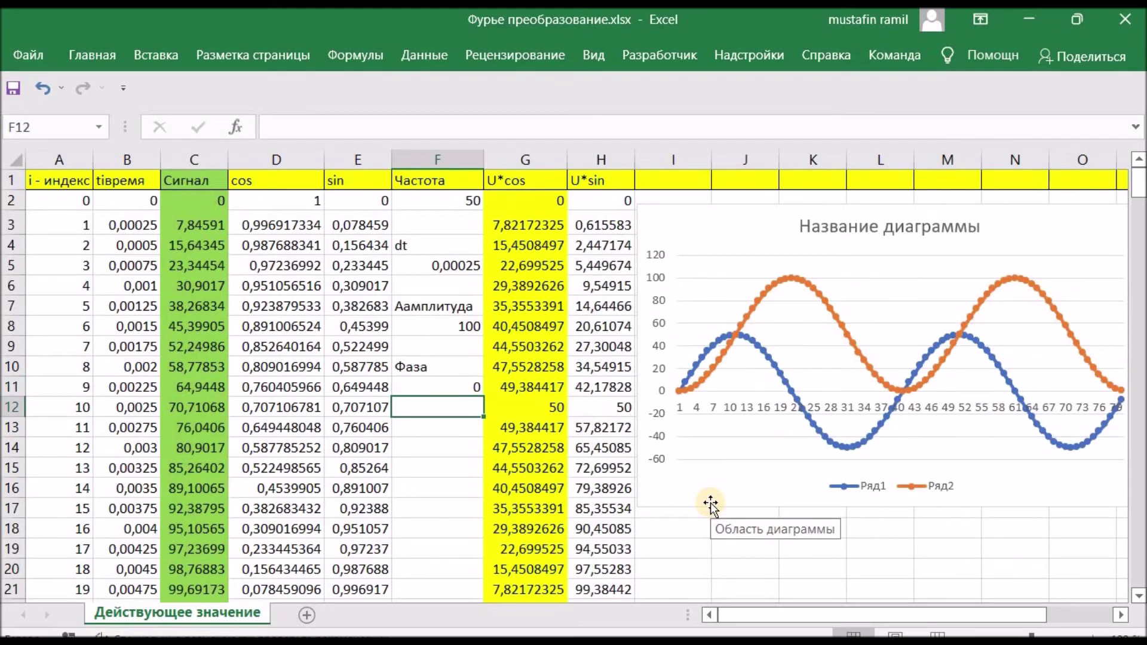
# Delete the line chart of the two product columns.
pyautogui.click(825, 206)
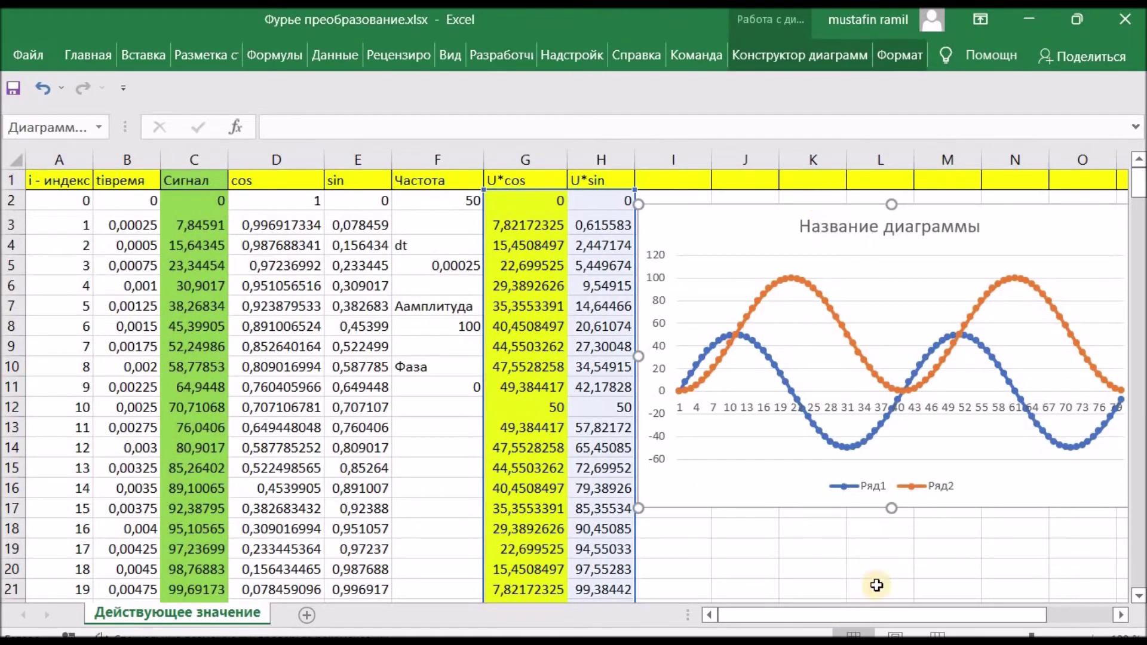
pyautogui.click(879, 566)
pyautogui.click(871, 206)
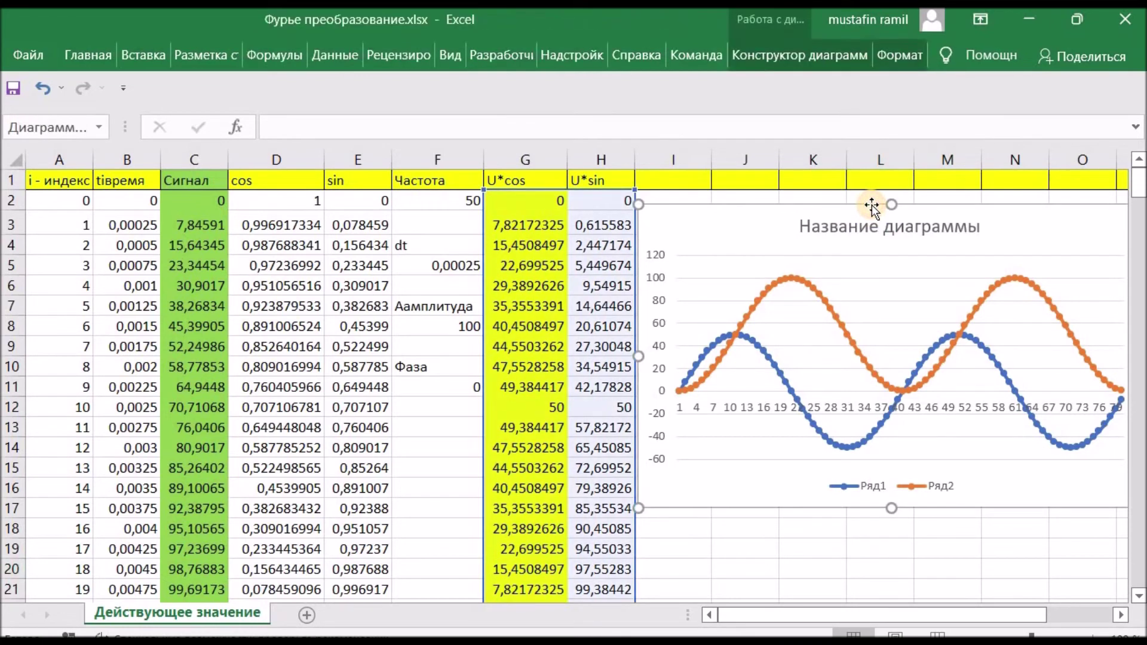
pyautogui.press('Delete')
pyautogui.click(814, 284)
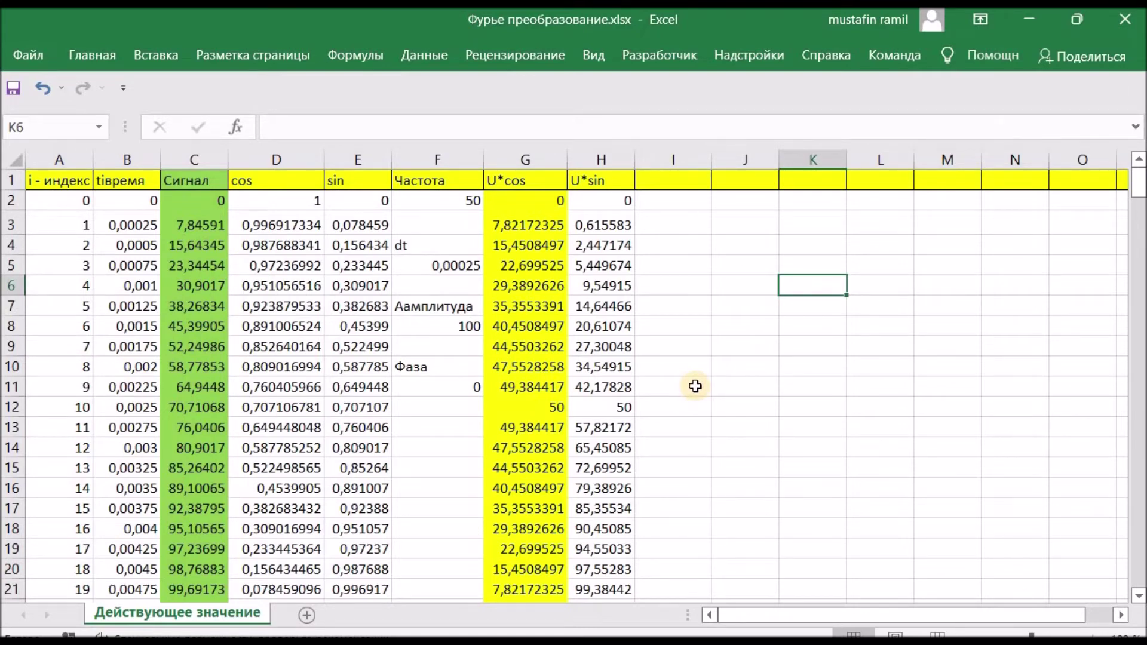
# Review the modelling outline slide in PowerPoint and return to Excel to examine the U*cos and U*sin columns.
pyautogui.hotkey('alt', 'Tab')
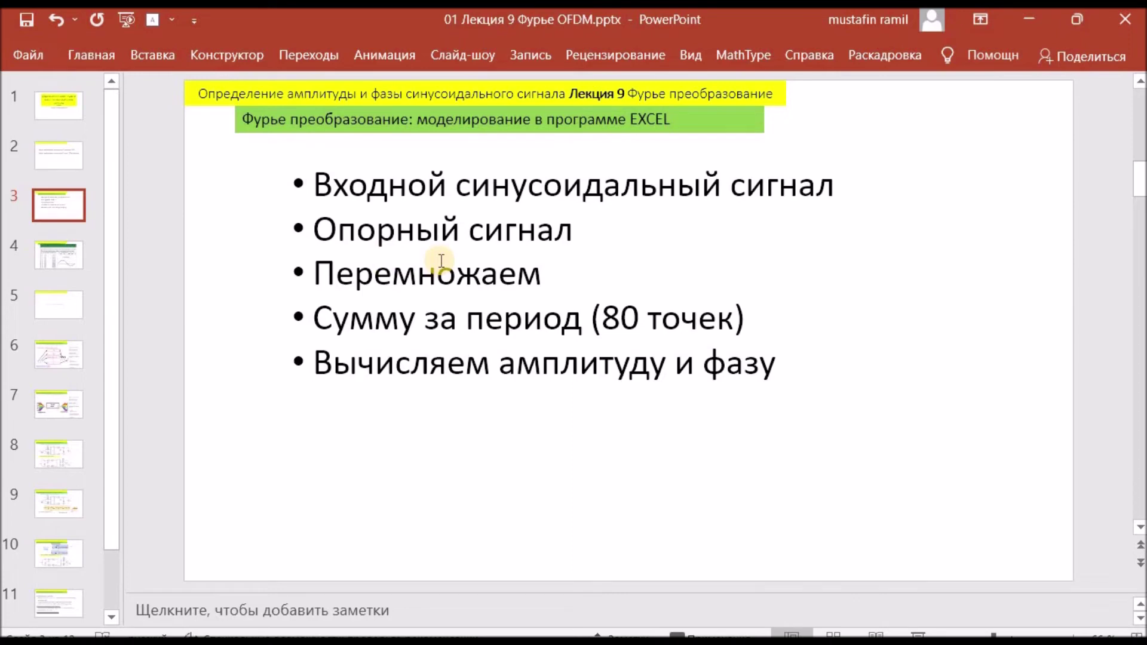
pyautogui.hotkey('alt', 'Tab')
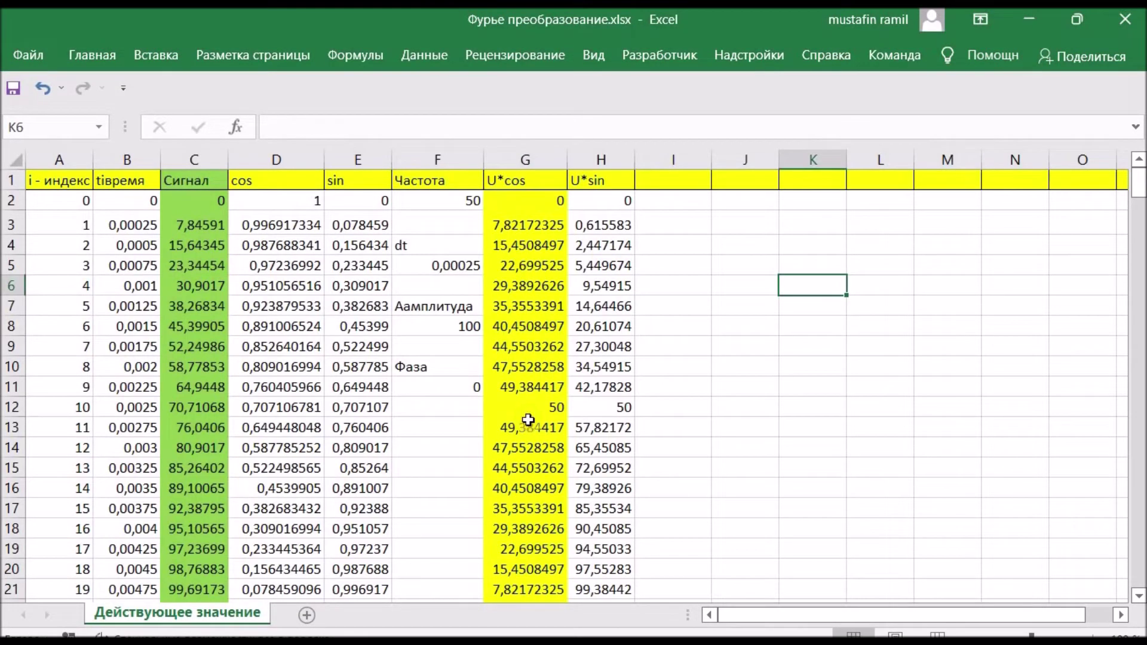
pyautogui.click(521, 157)
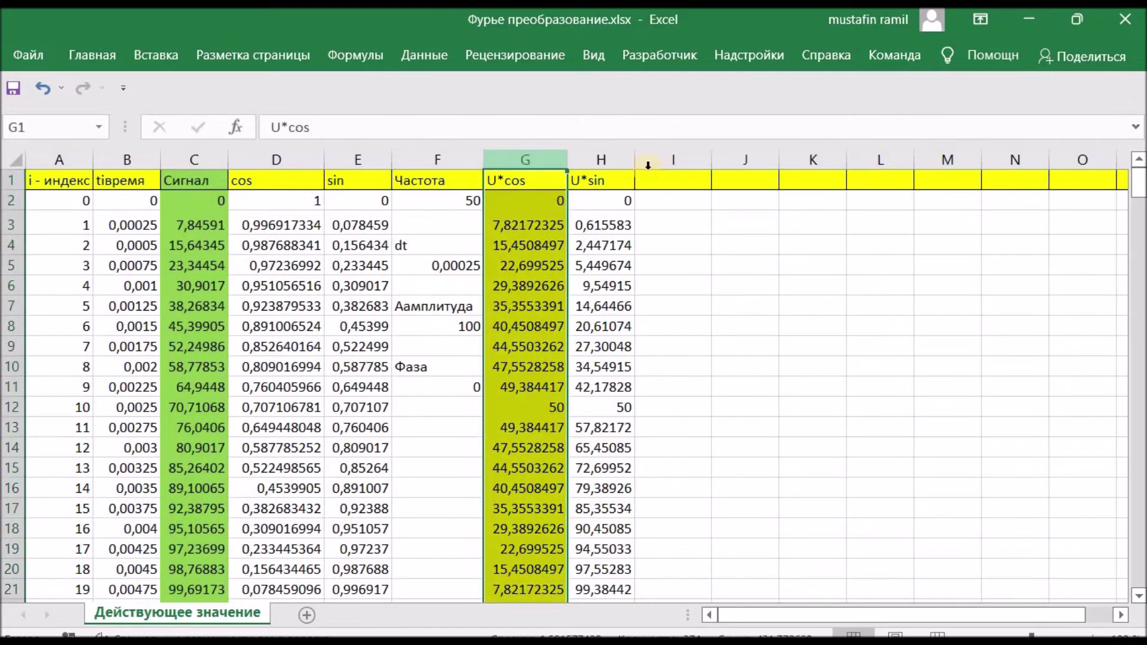
pyautogui.click(754, 241)
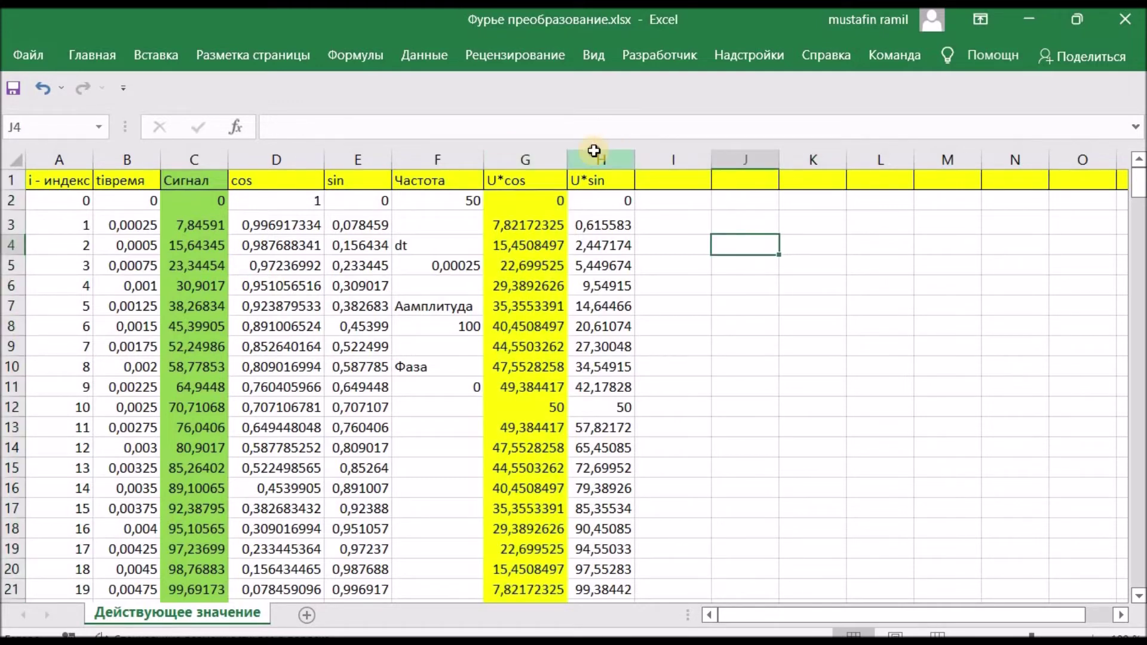
pyautogui.click(602, 157)
pyautogui.click(782, 262)
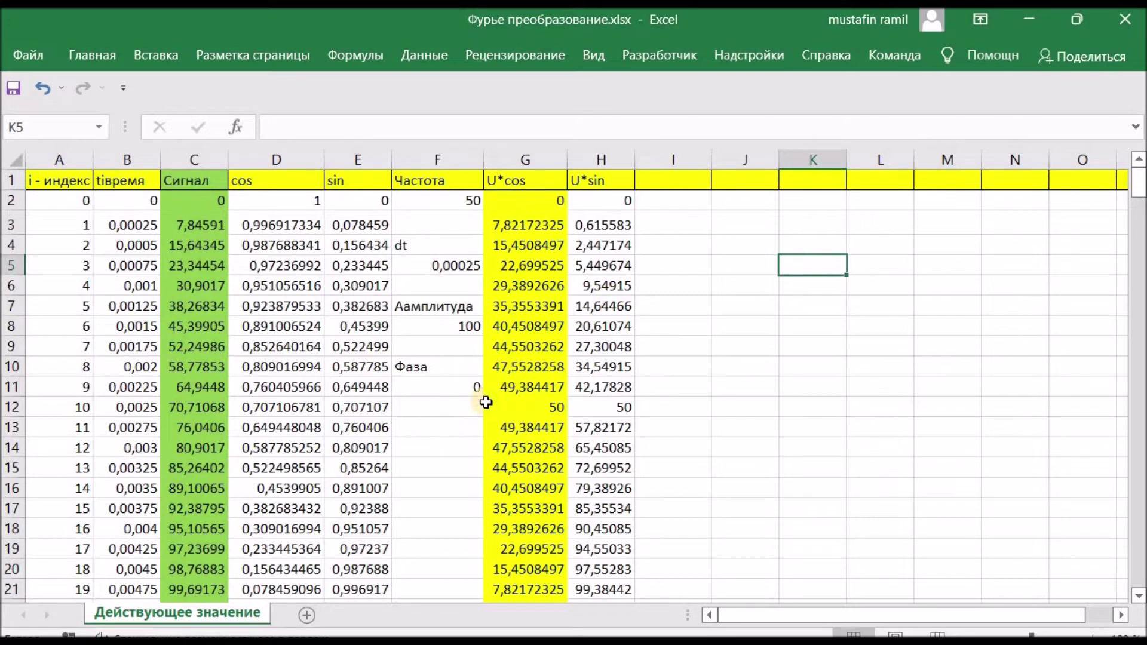
# Enter the column headings "Суммаcos" in I1 and "Суммаsin" in J1.
pyautogui.click(692, 177)
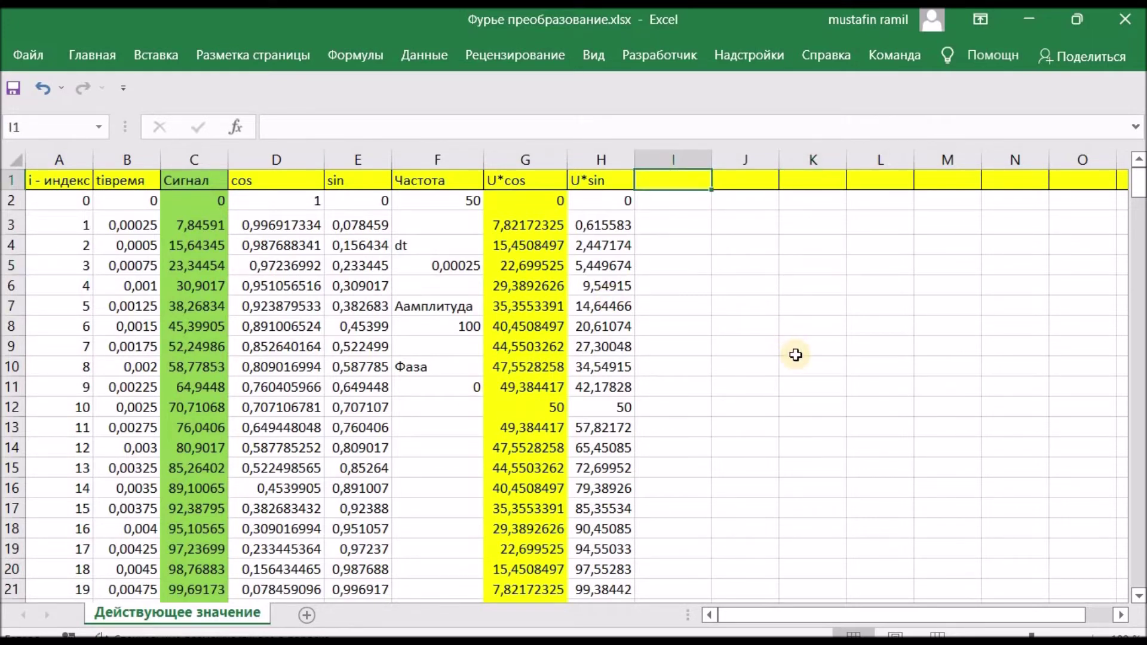
pyautogui.write('Се')
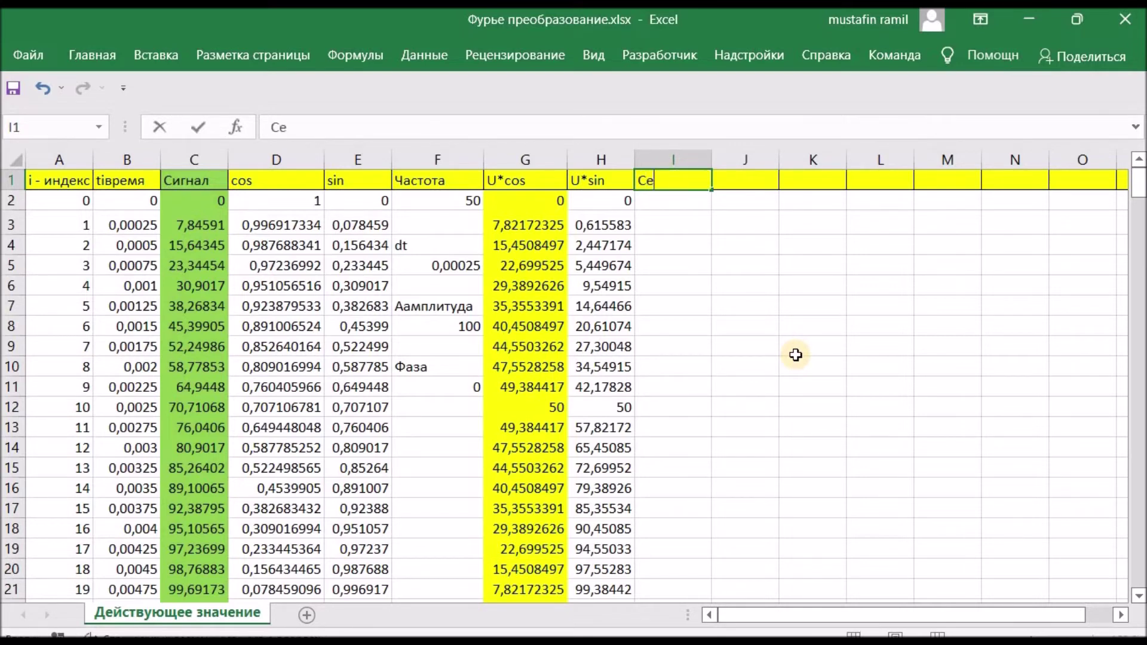
pyautogui.press('BackSpace')
pyautogui.press('BackSpace')
pyautogui.write('Сумма')
pyautogui.write('cos')
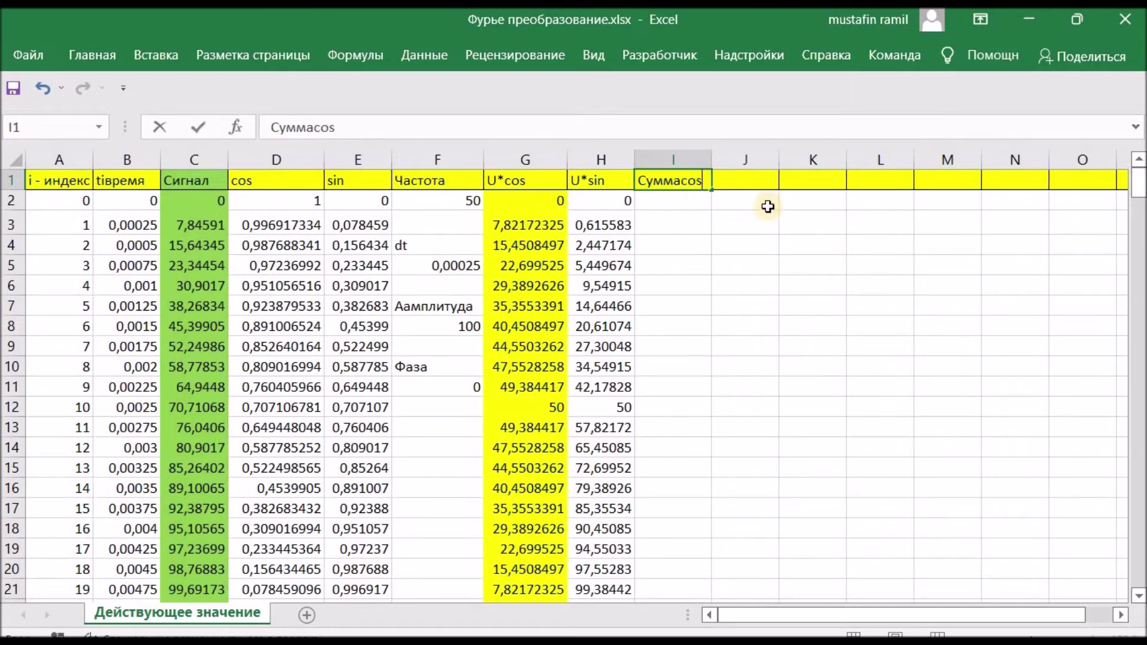
pyautogui.click(747, 180)
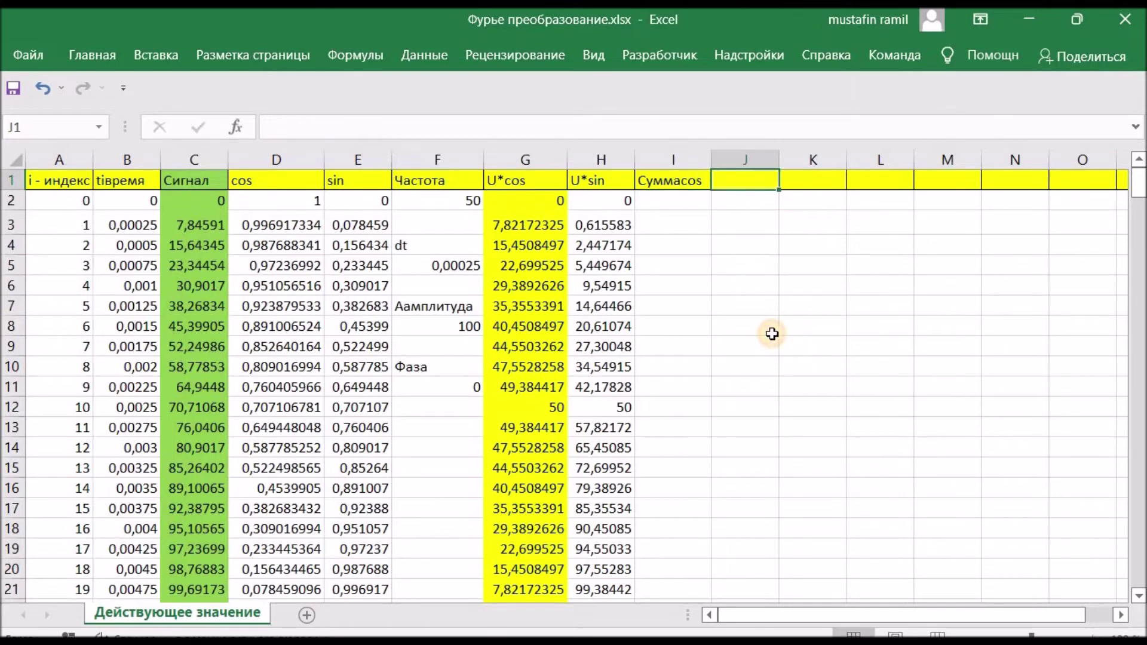
pyautogui.write('Сумма')
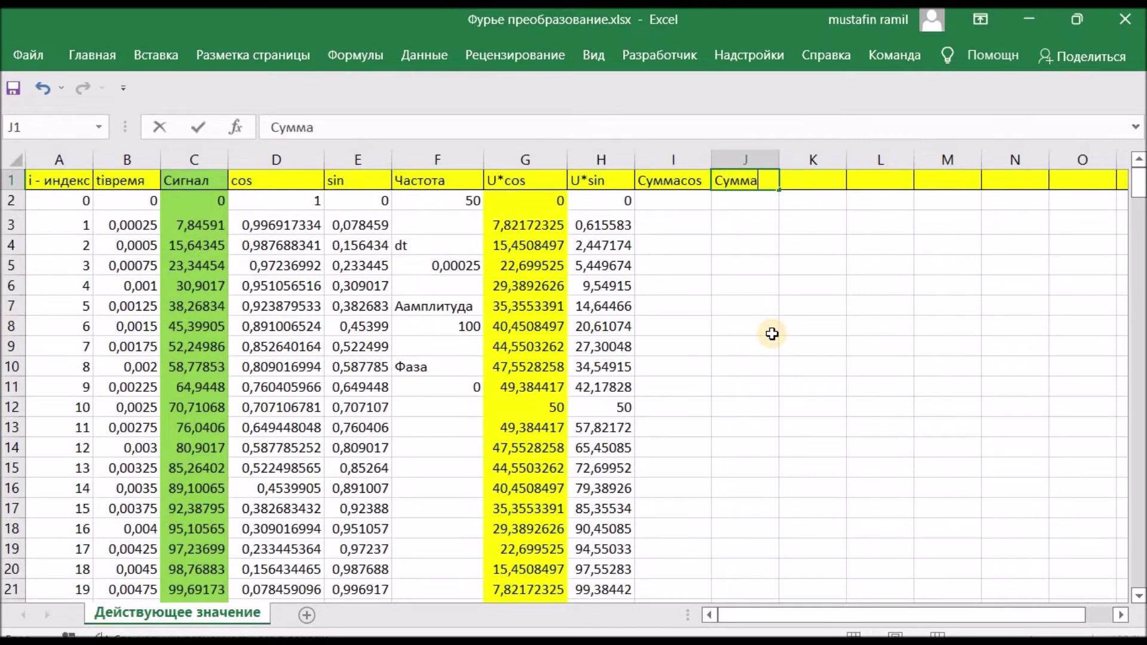
pyautogui.write('sin')
pyautogui.click(801, 329)
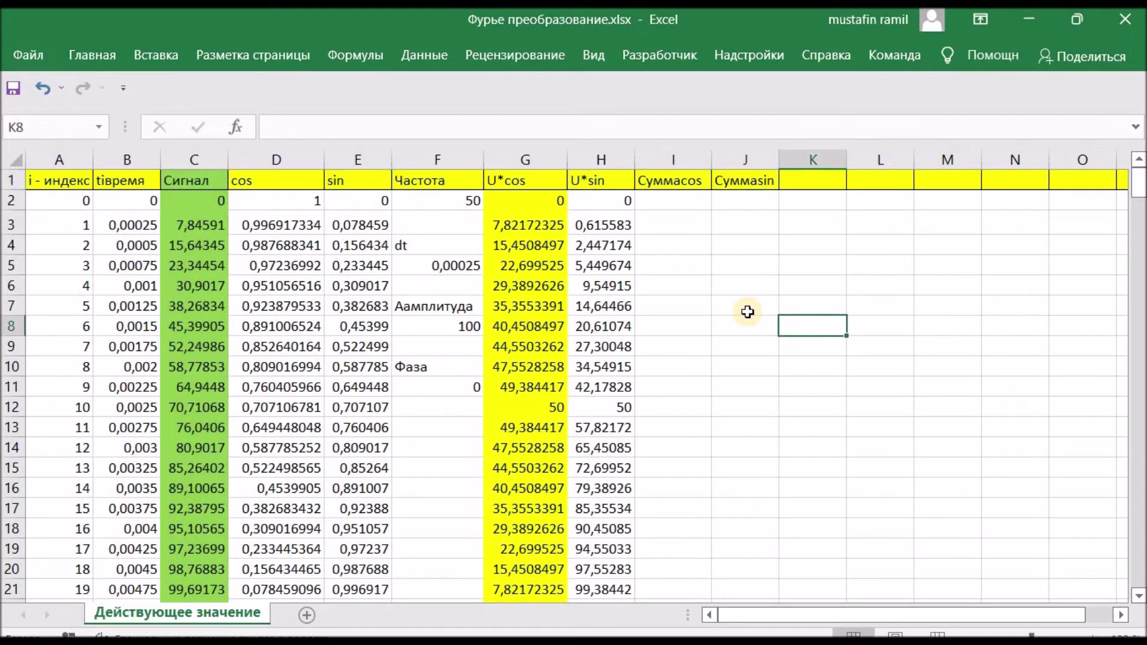
# Sum the U*cos products over one period in I2 with =СУММ(G2:G81).
pyautogui.click(665, 201)
pyautogui.write('=')
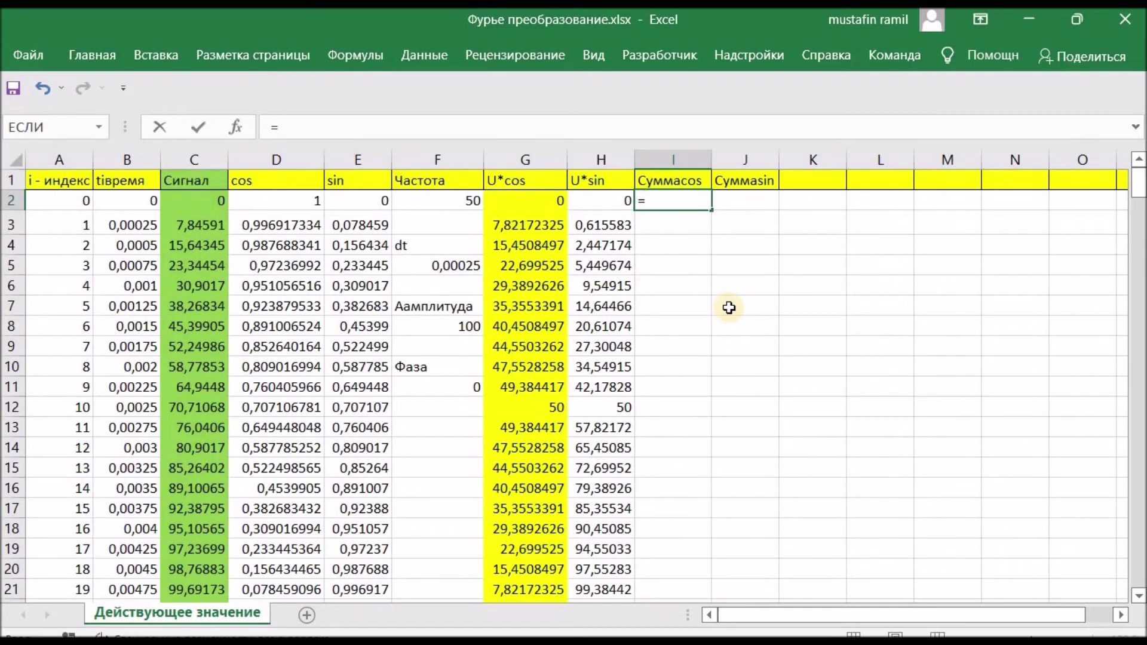
pyautogui.write('су')
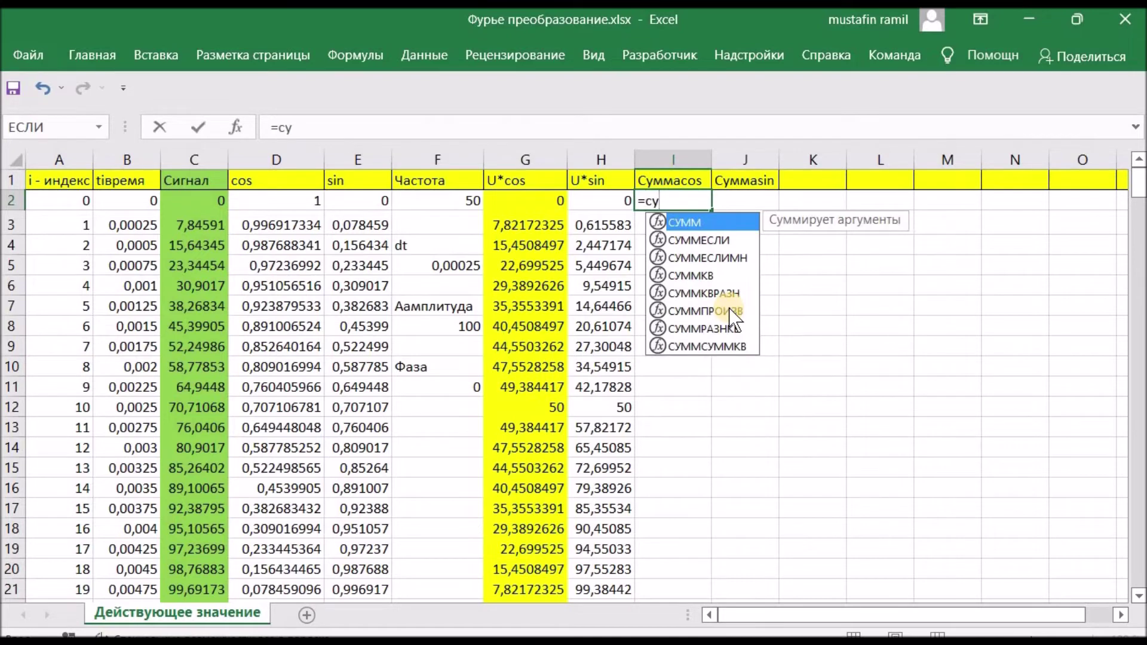
pyautogui.write('мм(')
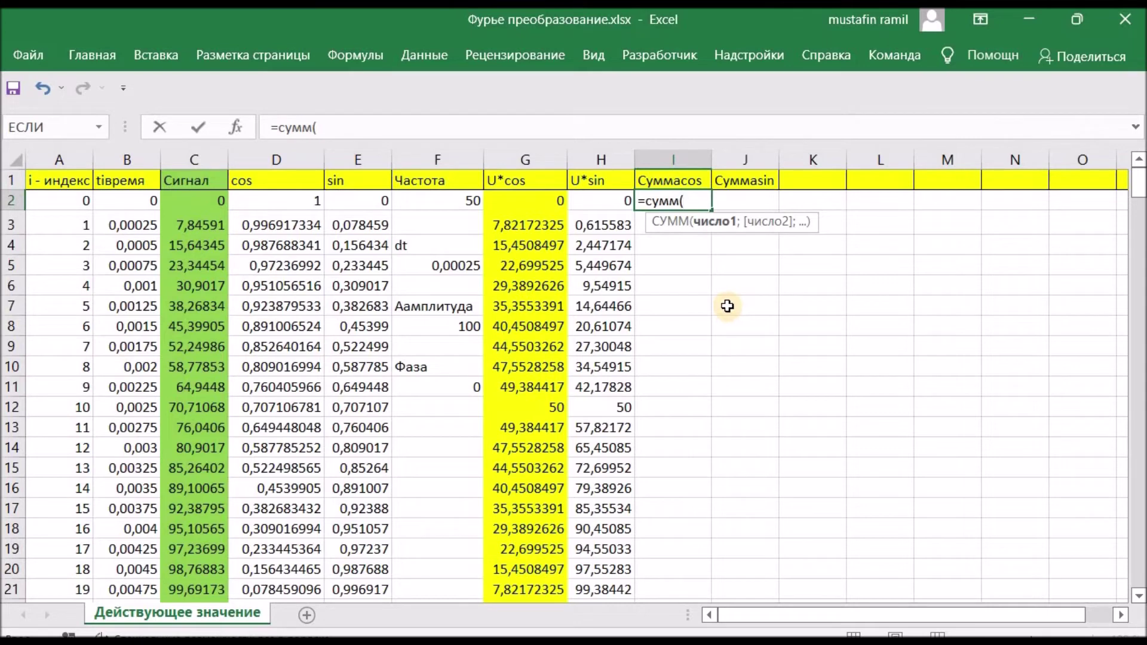
pyautogui.click(536, 202)
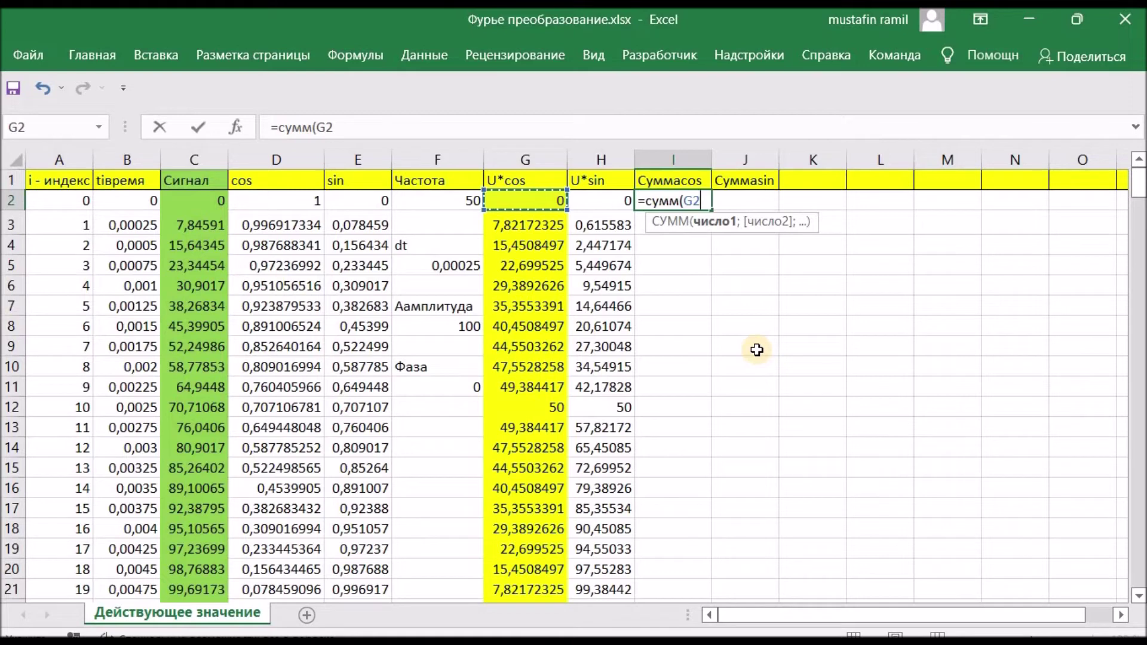
pyautogui.click(566, 207)
pyautogui.moveTo(565, 210); pyautogui.dragTo(557, 546)
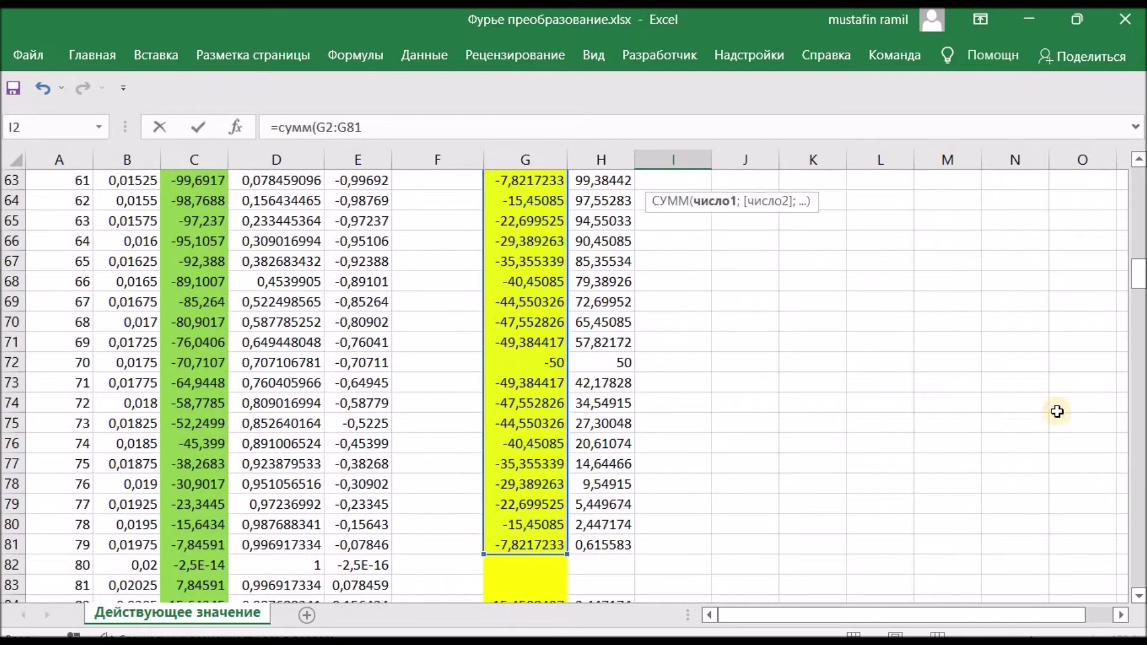
pyautogui.moveTo(1140, 290); pyautogui.dragTo(1134, 174)
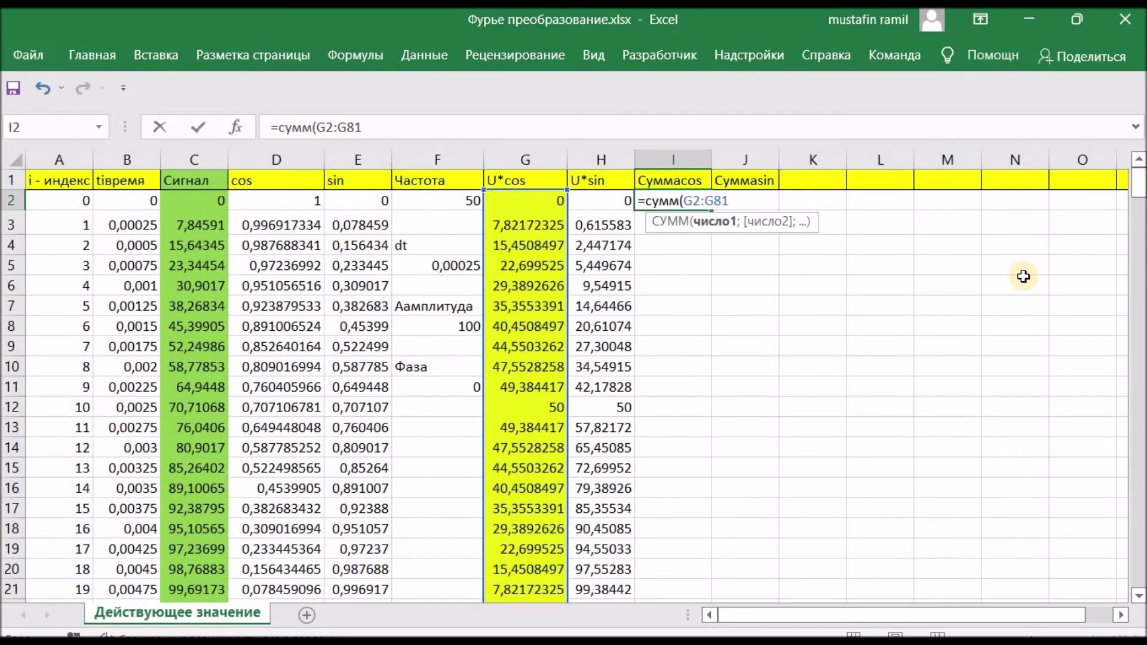
pyautogui.write(')')
pyautogui.press('Return')
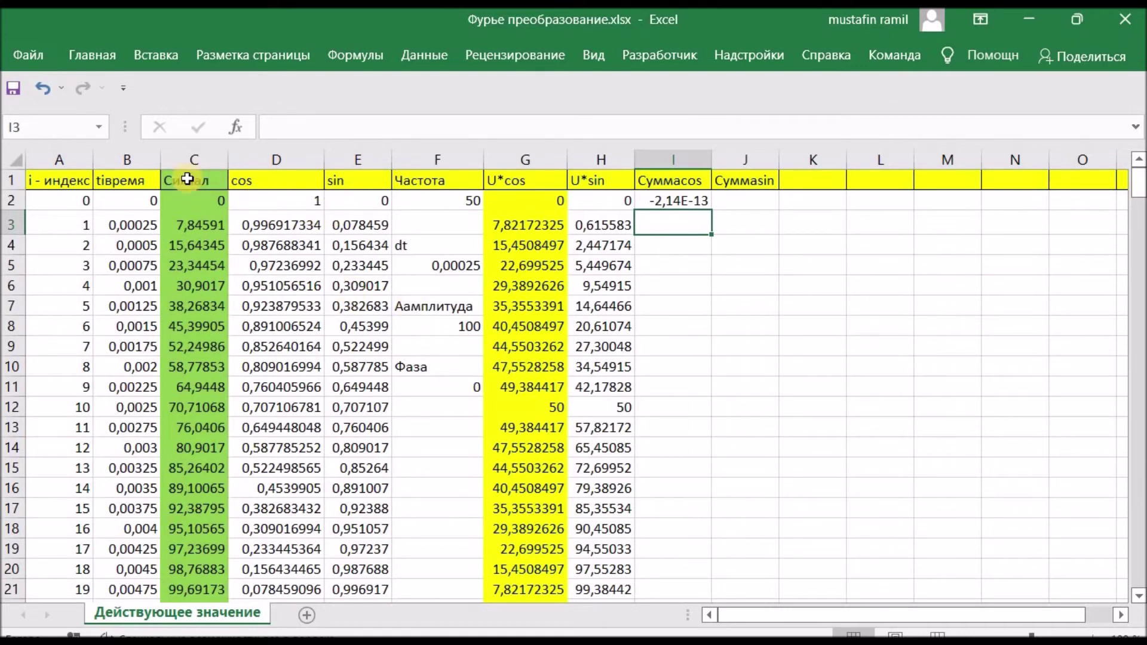
pyautogui.click(178, 201)
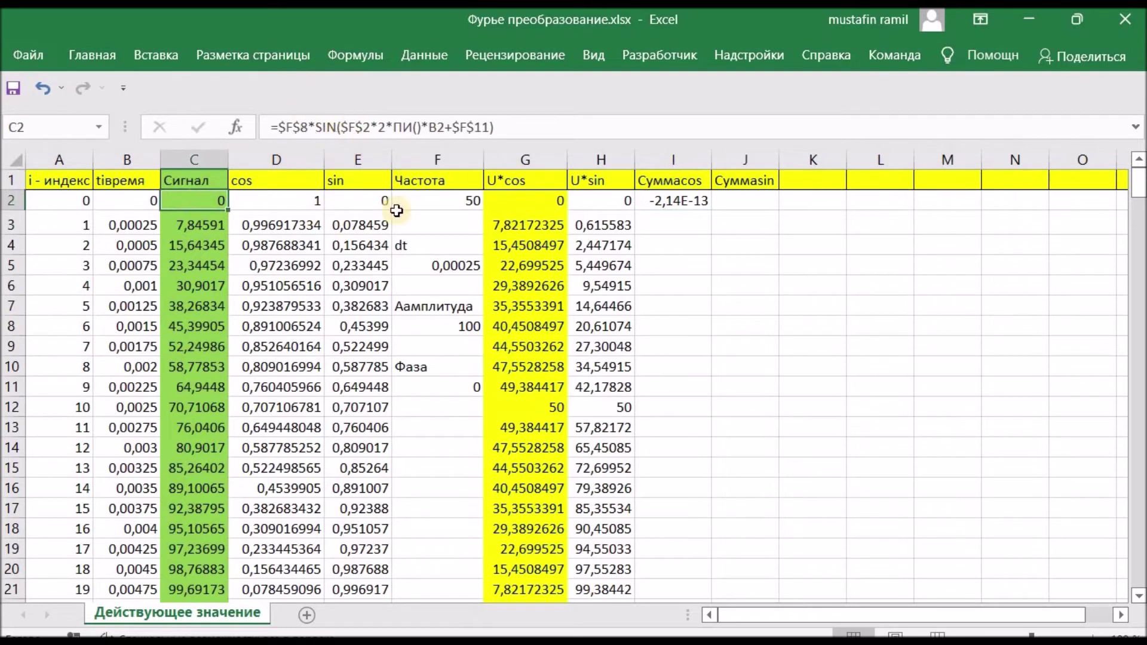
pyautogui.click(831, 304)
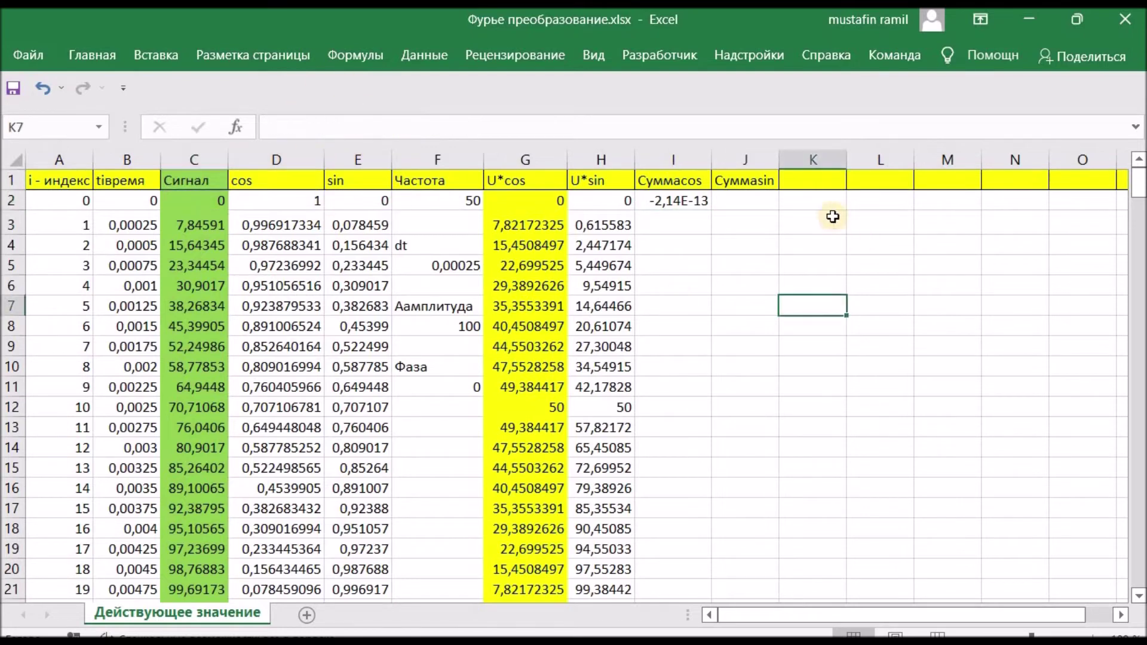
# Sum the U*sin products over one period in J2 with =СУММ(H2:H81).
pyautogui.click(741, 203)
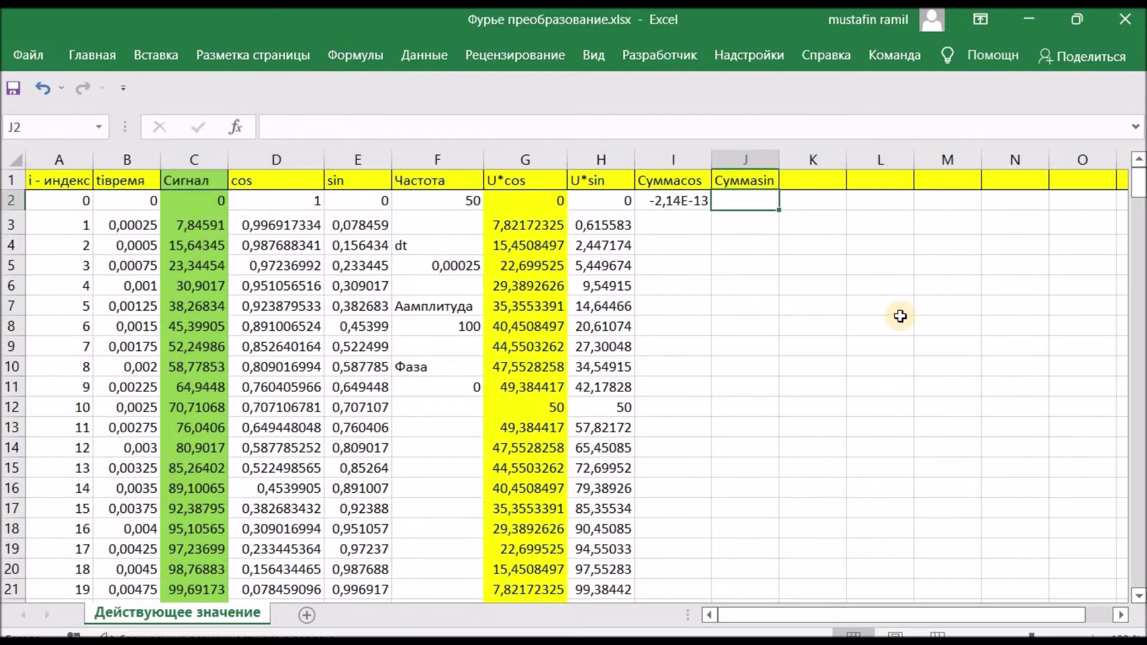
pyautogui.write('=с')
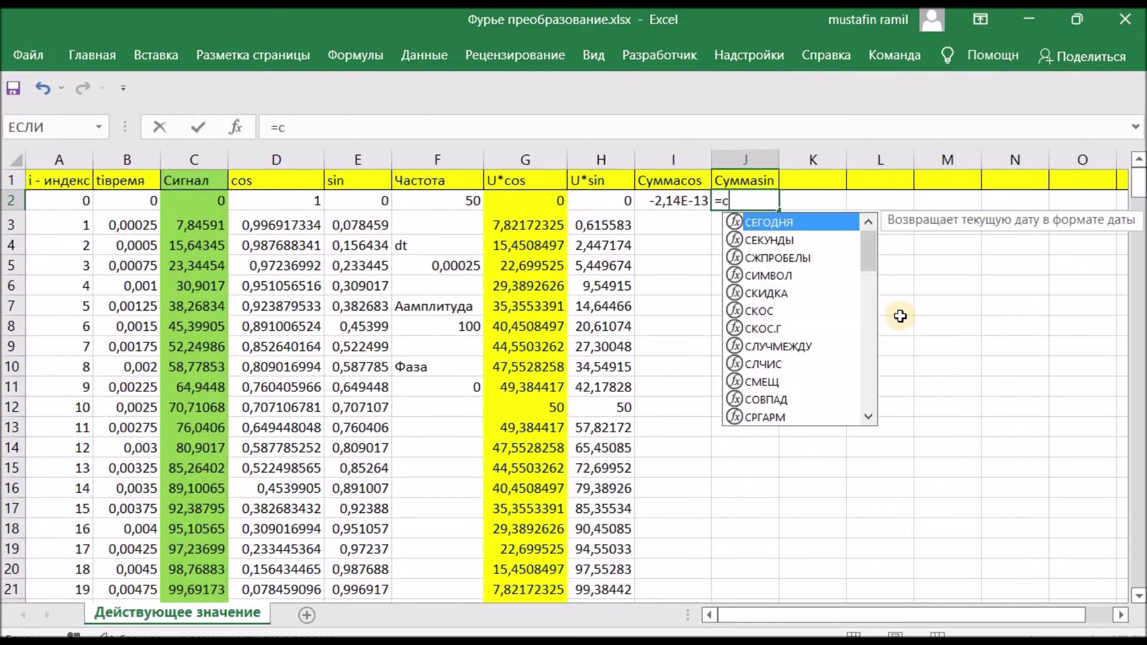
pyautogui.write('ум')
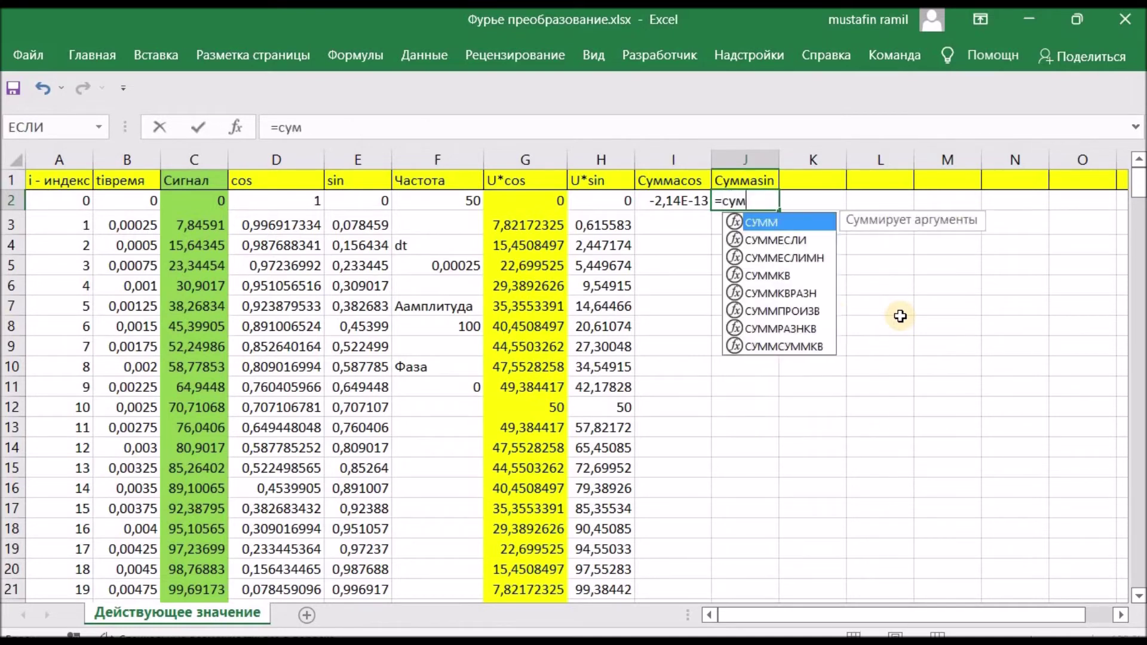
pyautogui.write('м(')
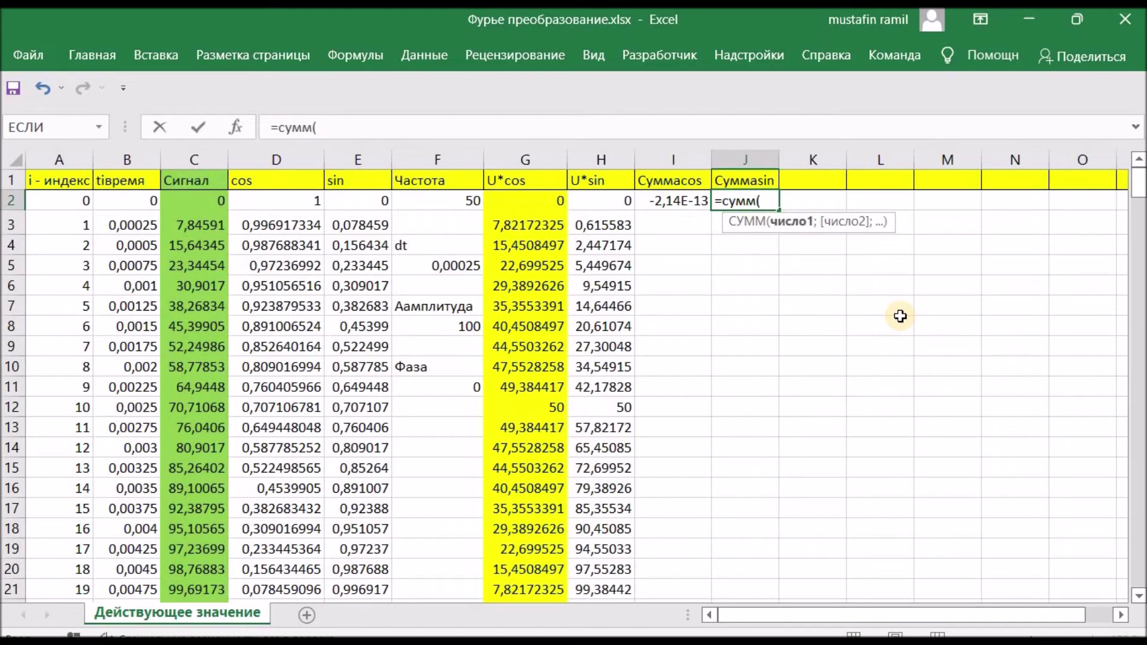
pyautogui.moveTo(607, 201); pyautogui.dragTo(614, 306)
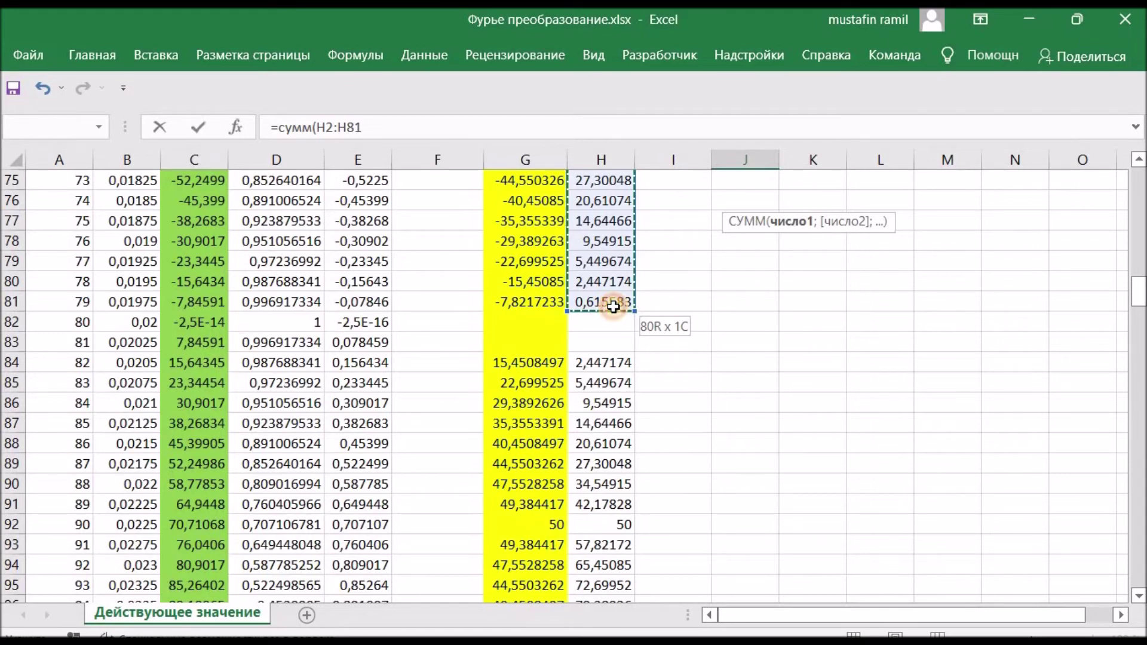
pyautogui.moveTo(614, 307); pyautogui.dragTo(614, 307)
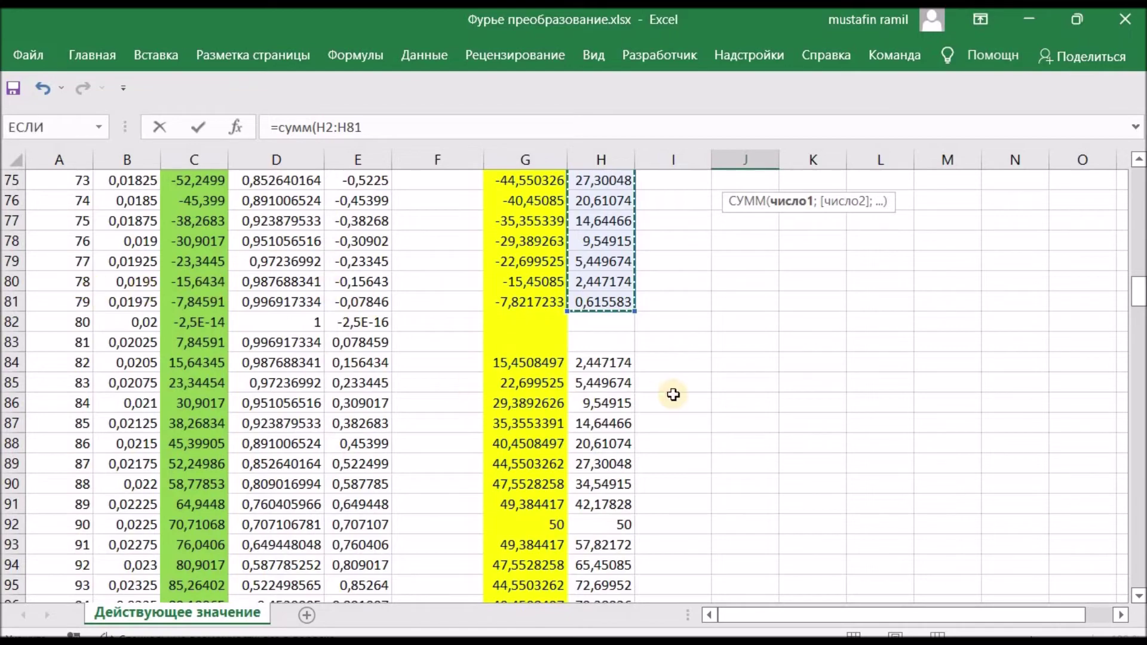
pyautogui.moveTo(1139, 308); pyautogui.dragTo(1134, 159)
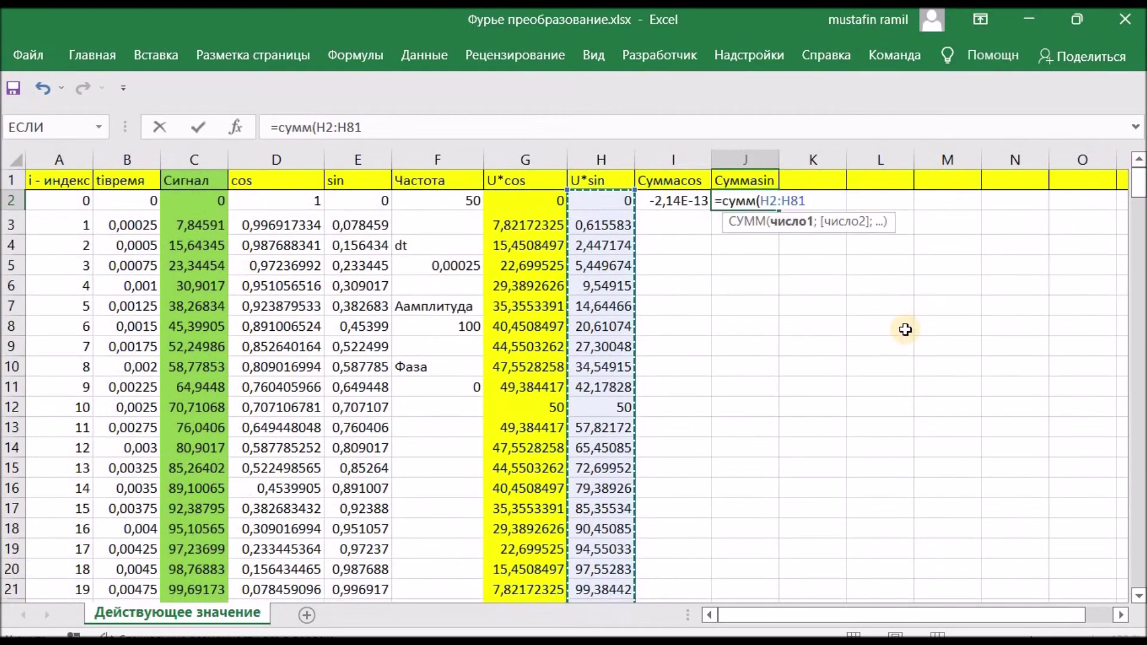
pyautogui.write(')')
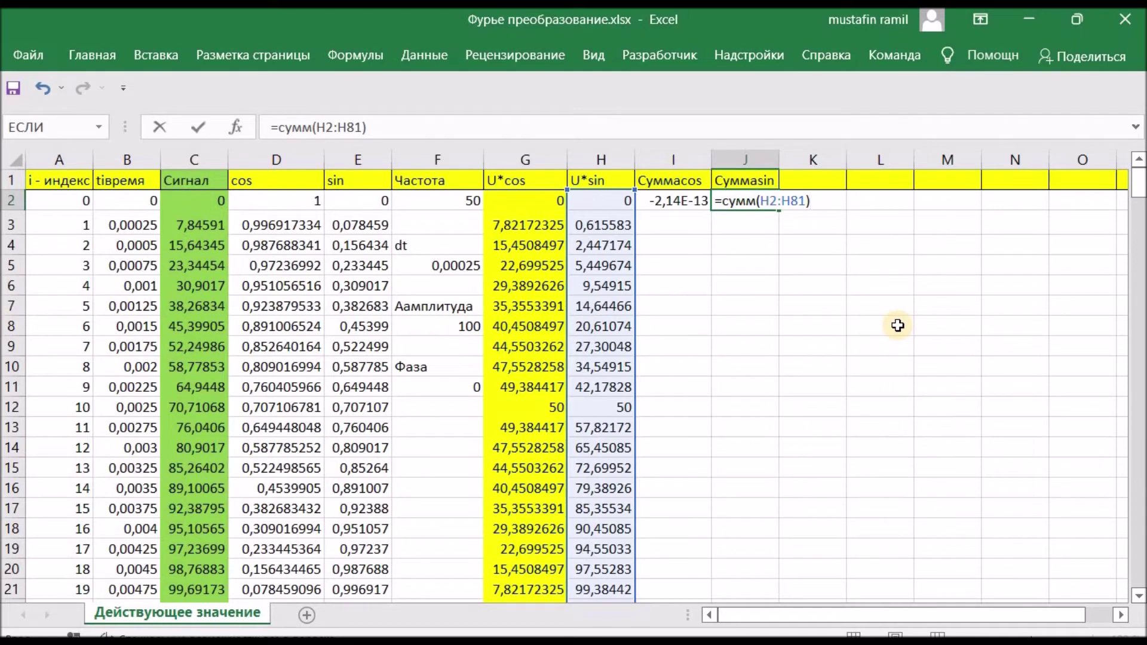
pyautogui.press('Return')
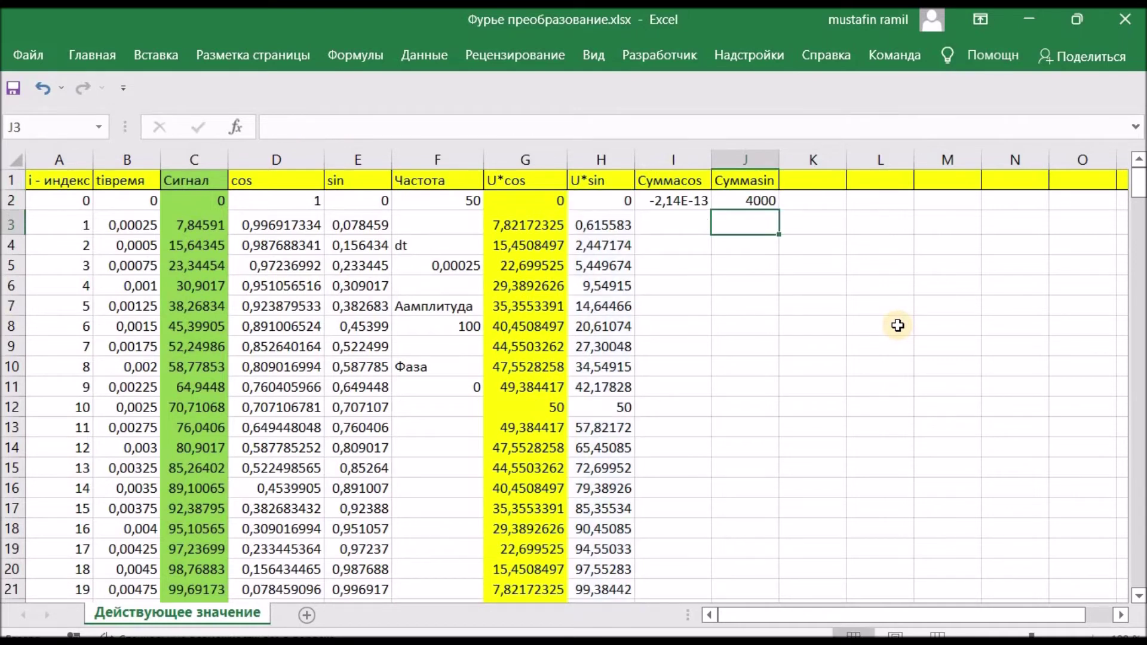
pyautogui.click(897, 325)
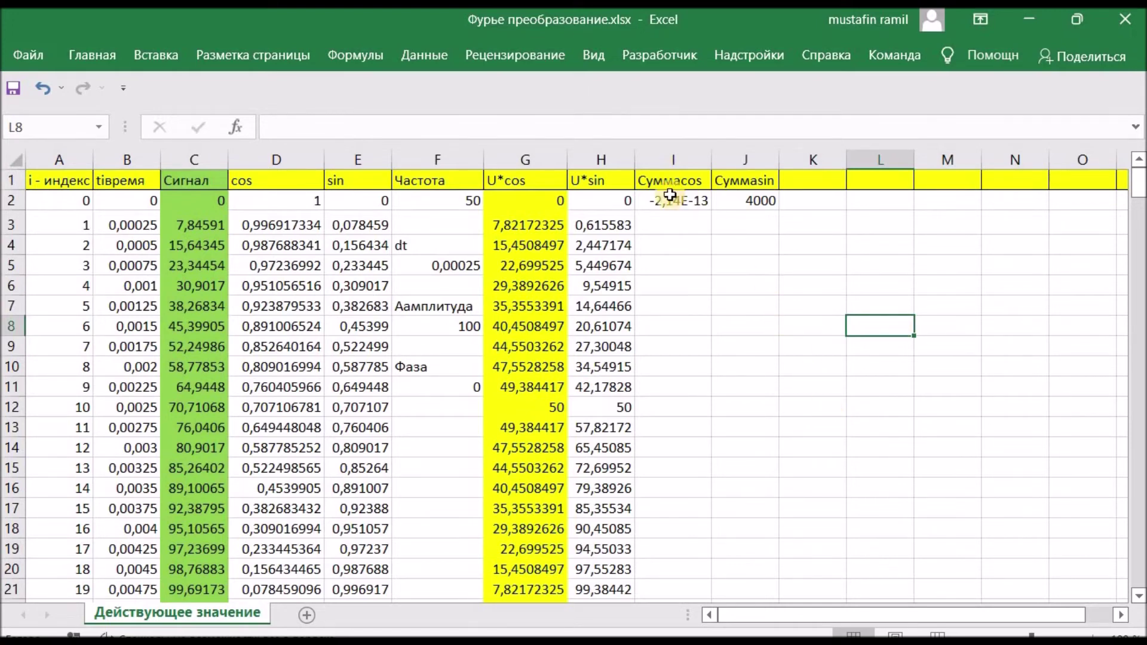
# Fill the two sum cells I2:J2 with yellow.
pyautogui.moveTo(661, 201); pyautogui.dragTo(724, 203)
pyautogui.rightClick(730, 204)
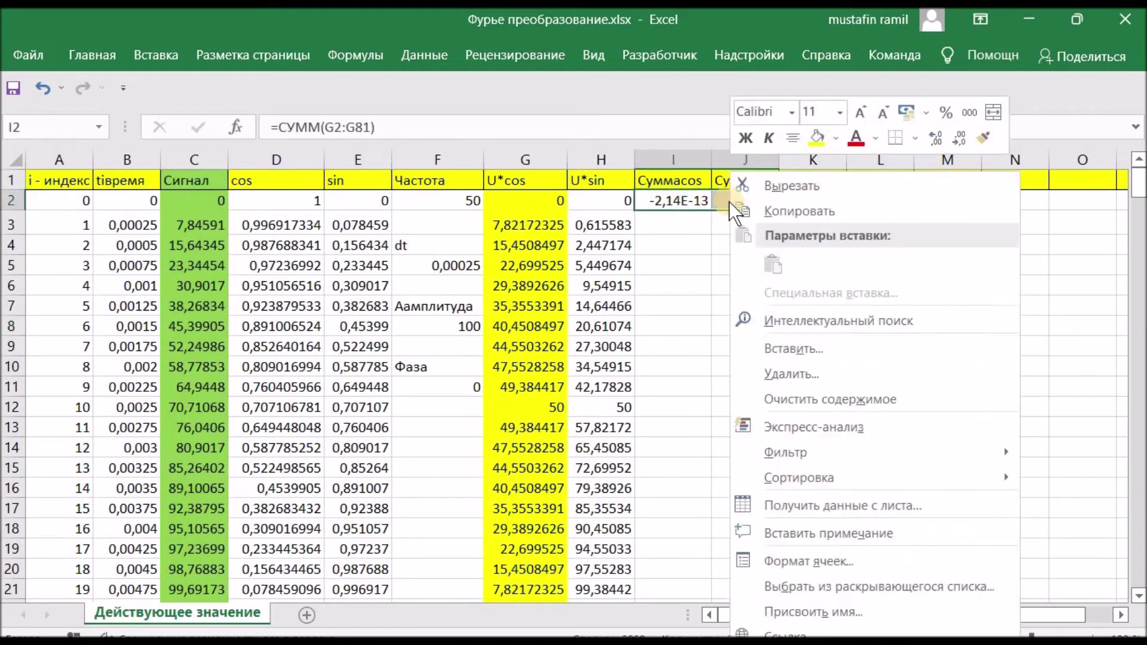
pyautogui.click(818, 139)
pyautogui.click(827, 345)
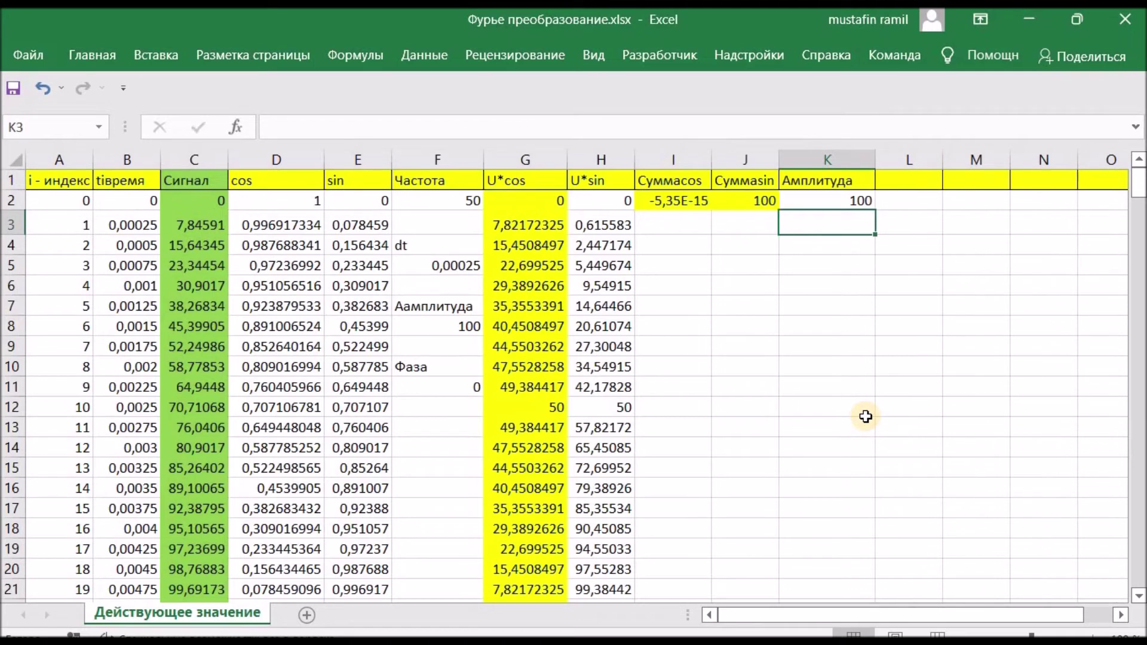
# Examine the scaled sum formulas in I2 and J2 and the amplitude formula in K2.
pyautogui.click(682, 203)
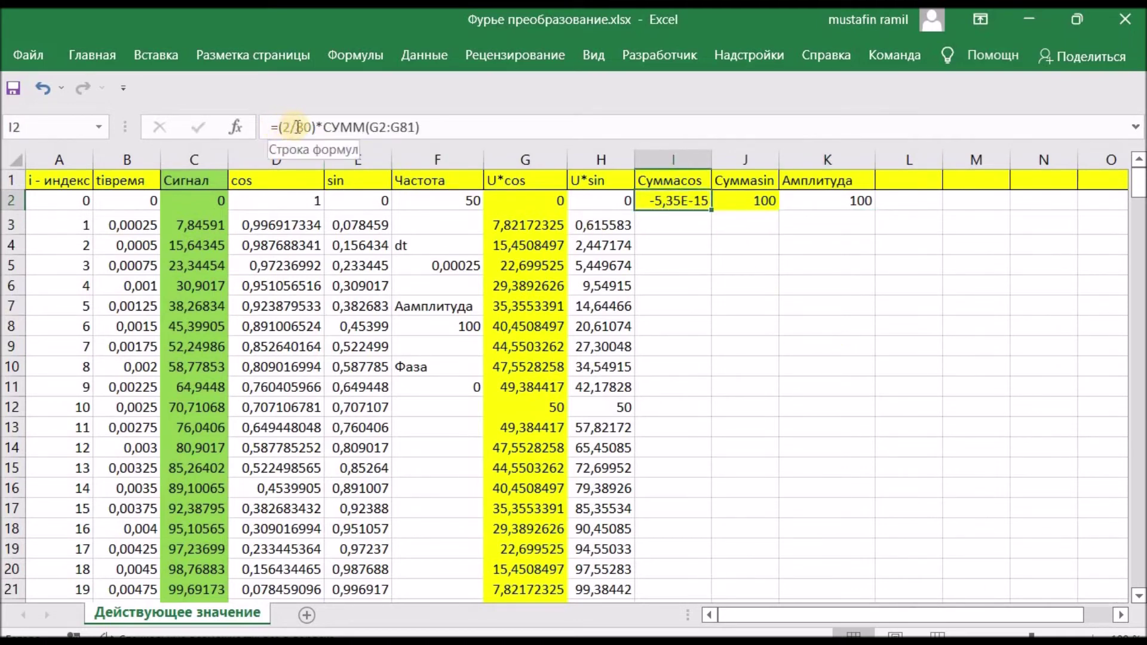
pyautogui.click(746, 202)
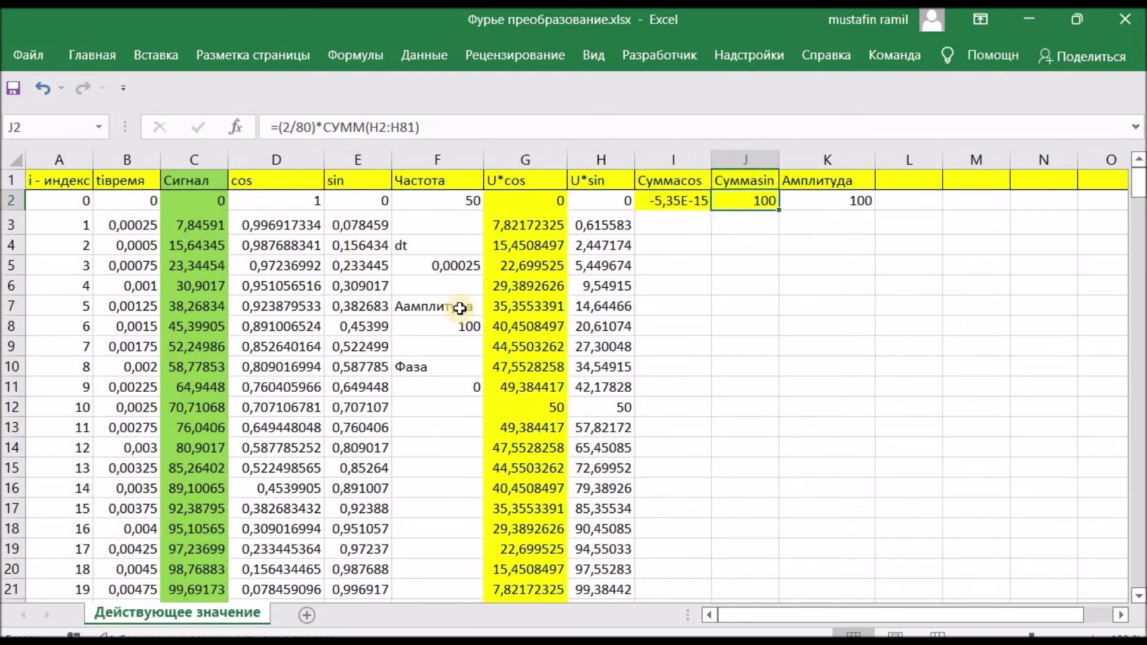
pyautogui.click(822, 200)
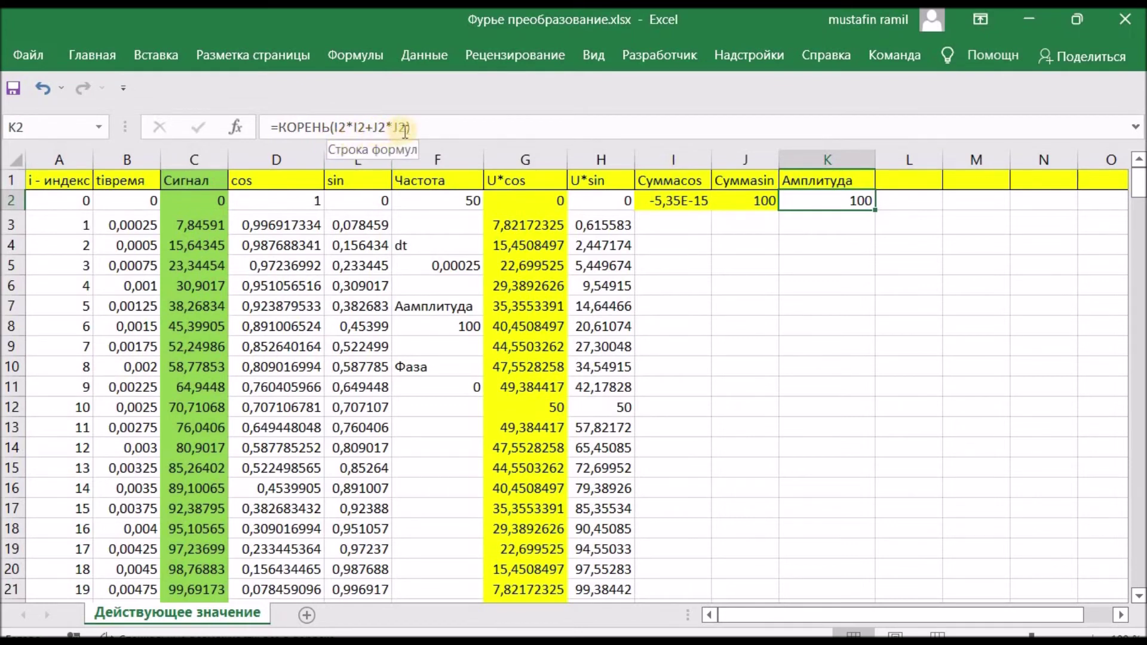
pyautogui.click(734, 290)
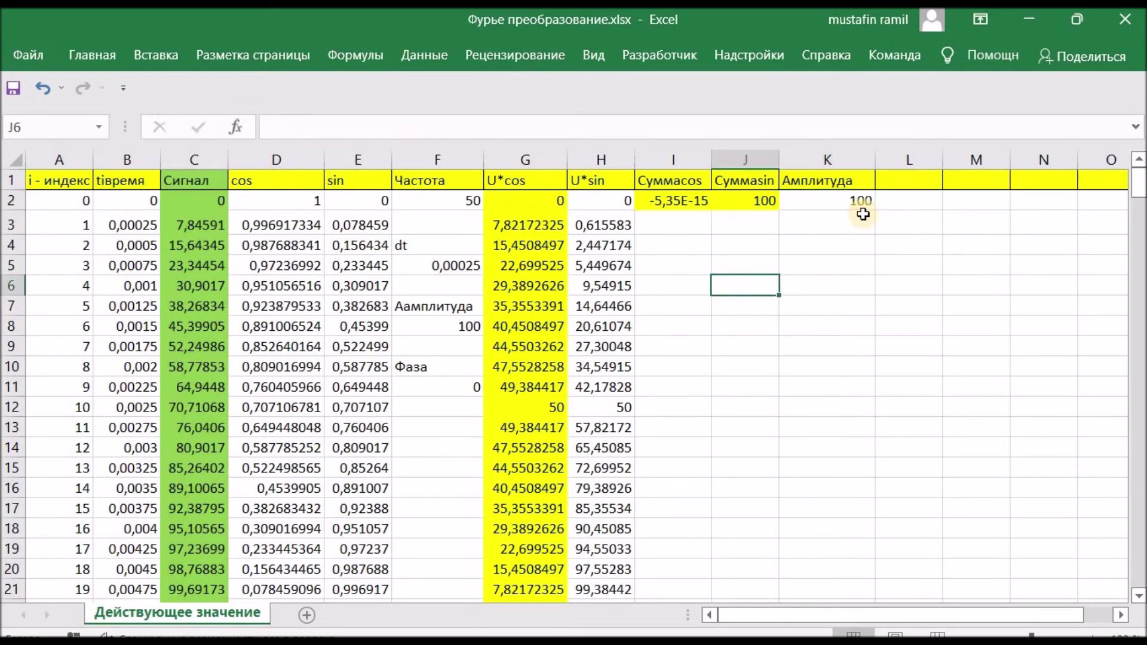
# Fill the amplitude result cell K2 with light green.
pyautogui.click(834, 205)
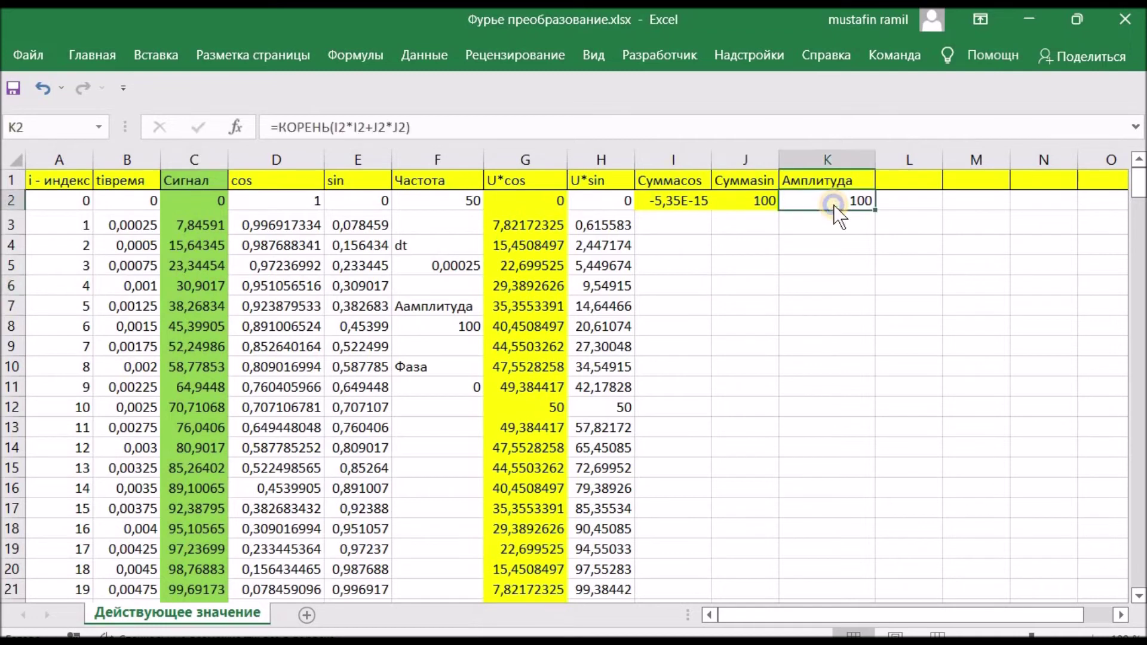
pyautogui.rightClick(834, 206)
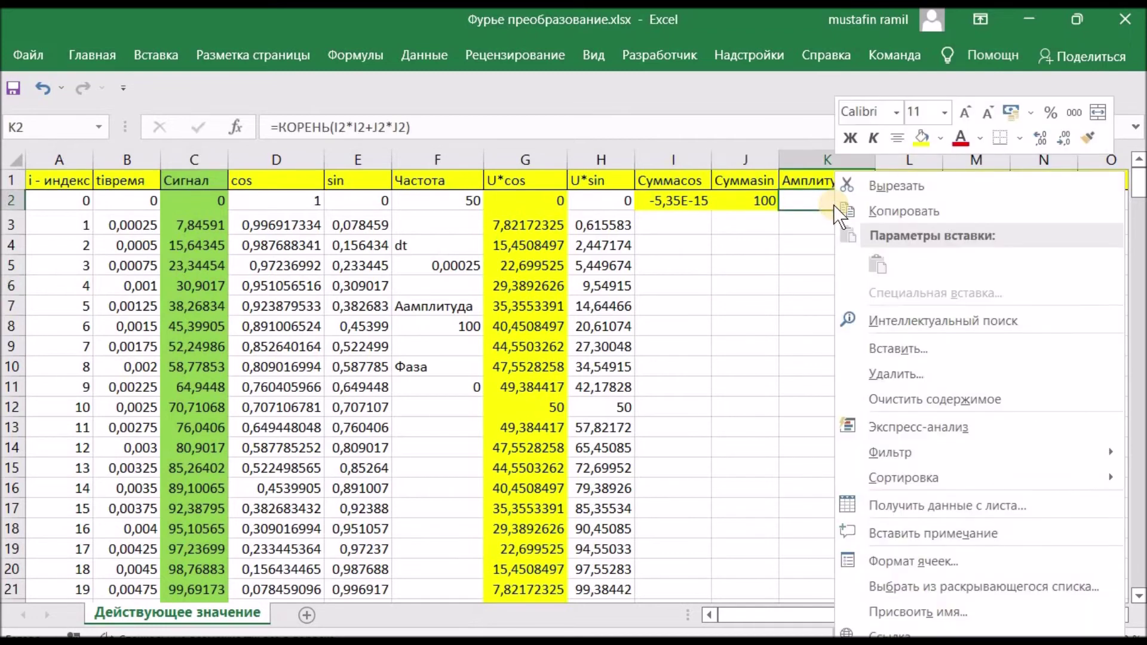
pyautogui.click(941, 137)
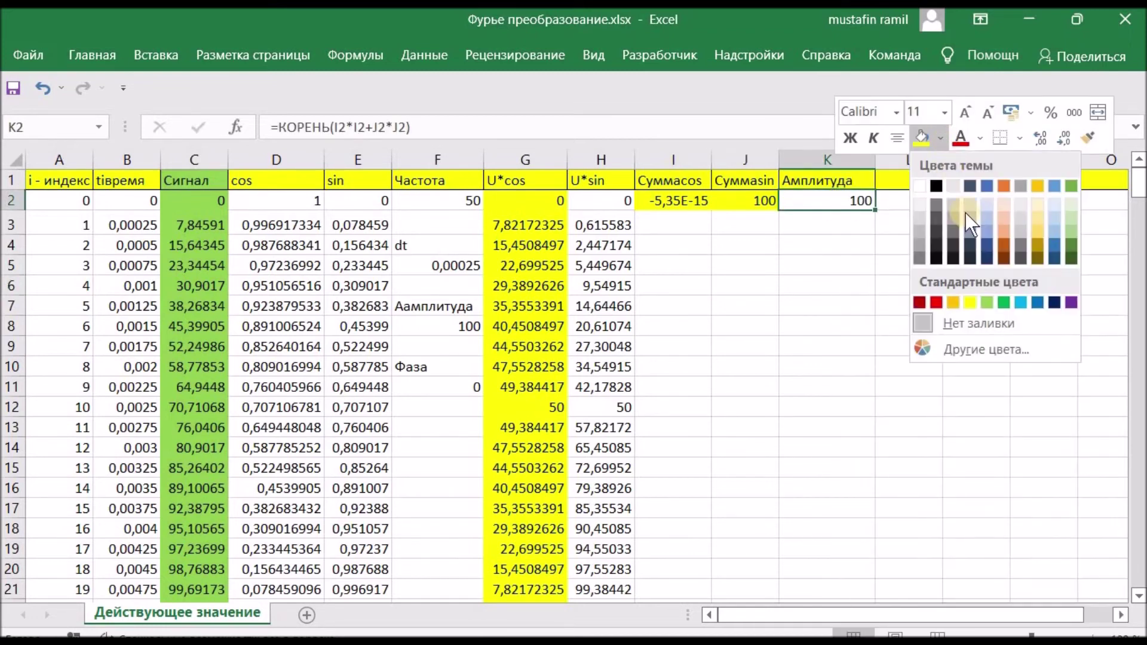
pyautogui.click(988, 301)
pyautogui.click(989, 312)
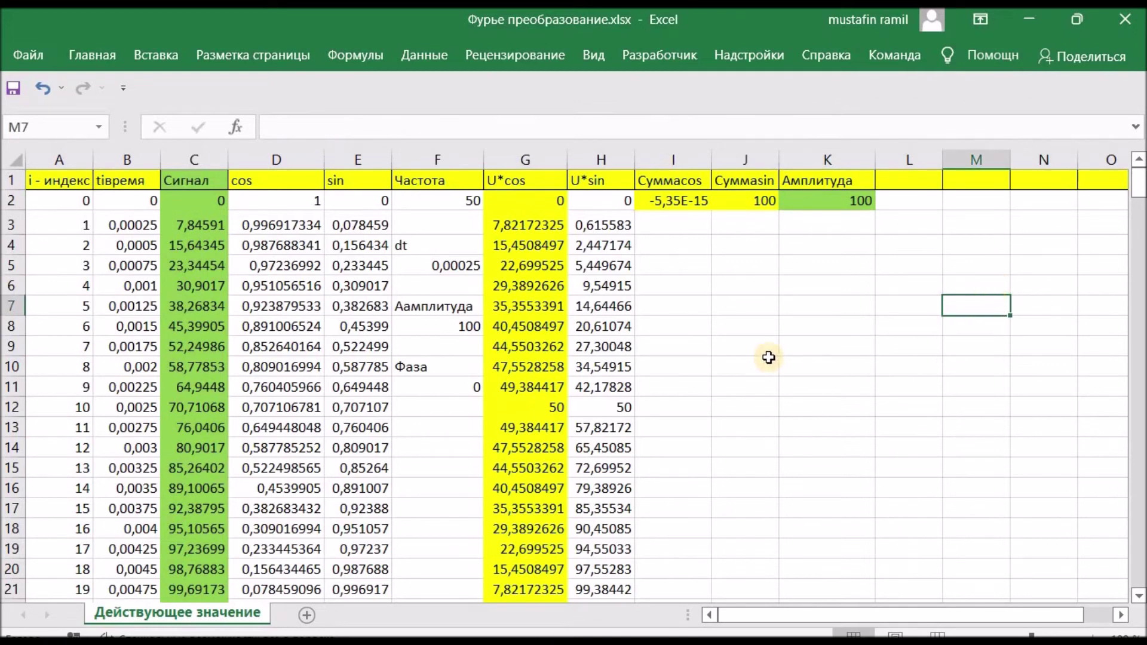
# Set the phase in F11 to 1,57 and check the signal formula in C2.
pyautogui.click(445, 389)
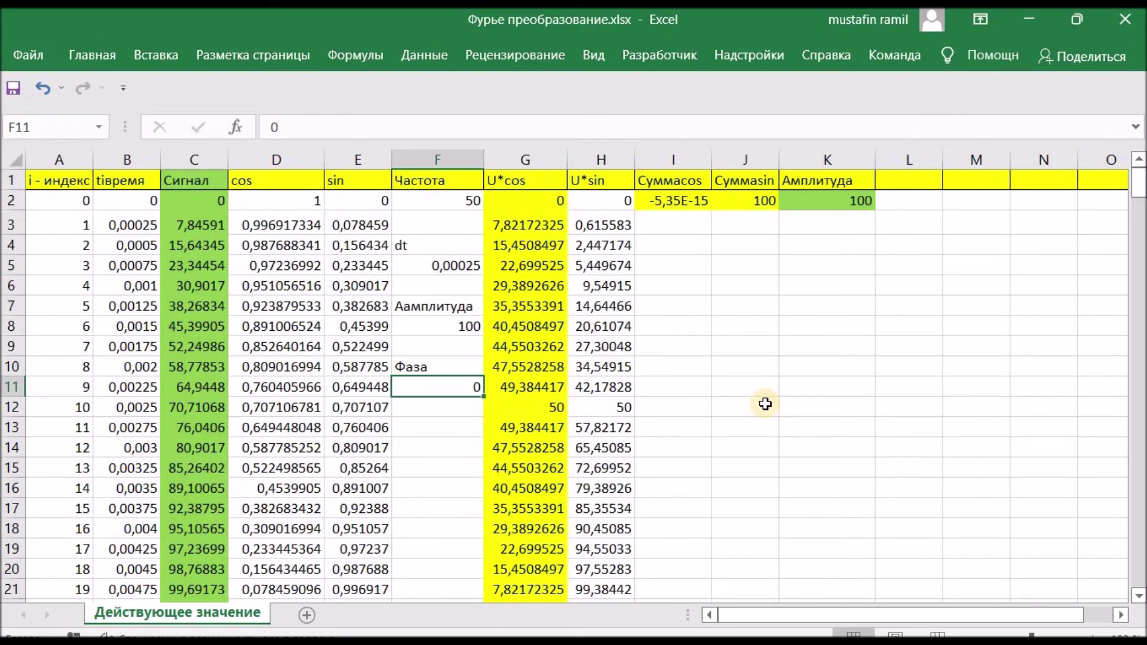
pyautogui.write('б')
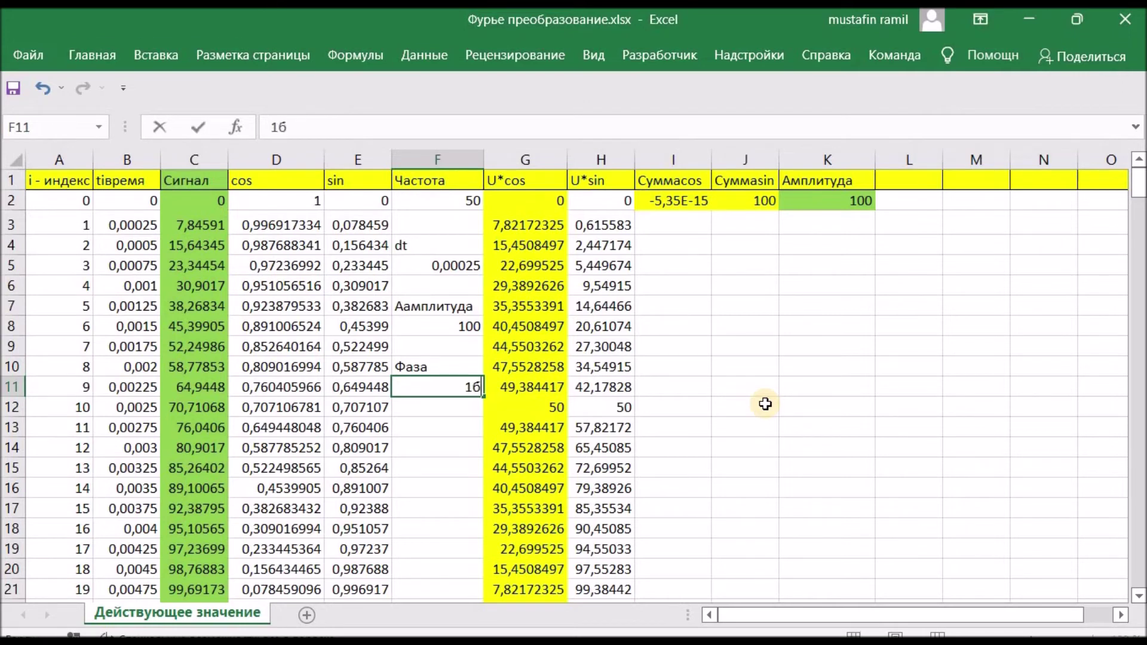
pyautogui.press('BackSpace')
pyautogui.write(',57')
pyautogui.press('Return')
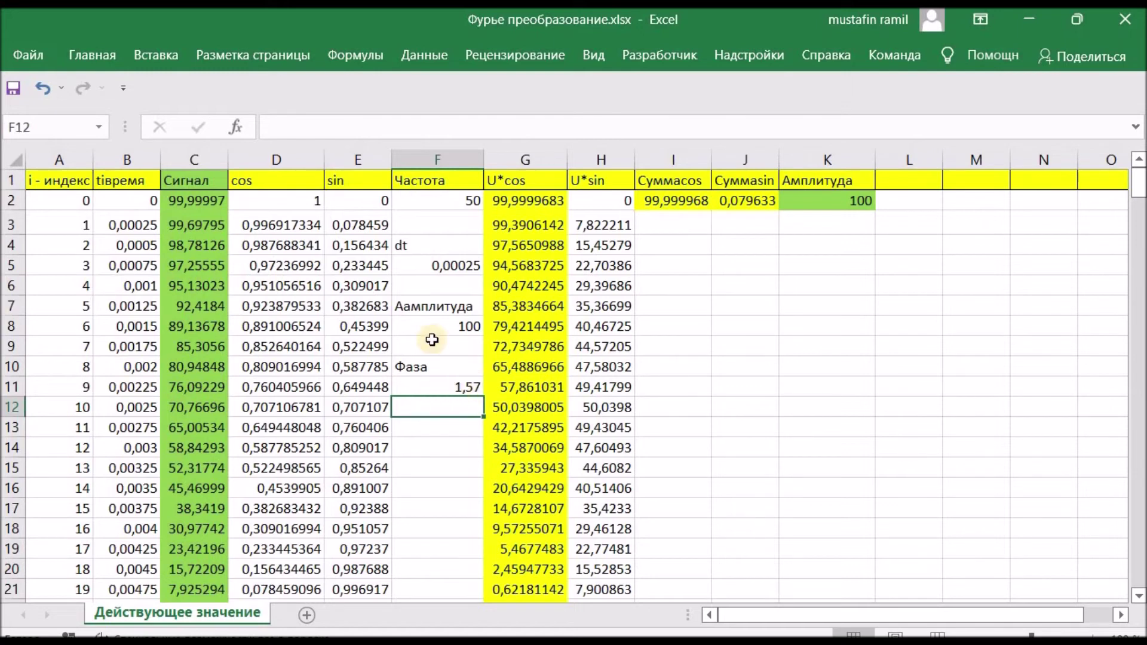
pyautogui.click(177, 206)
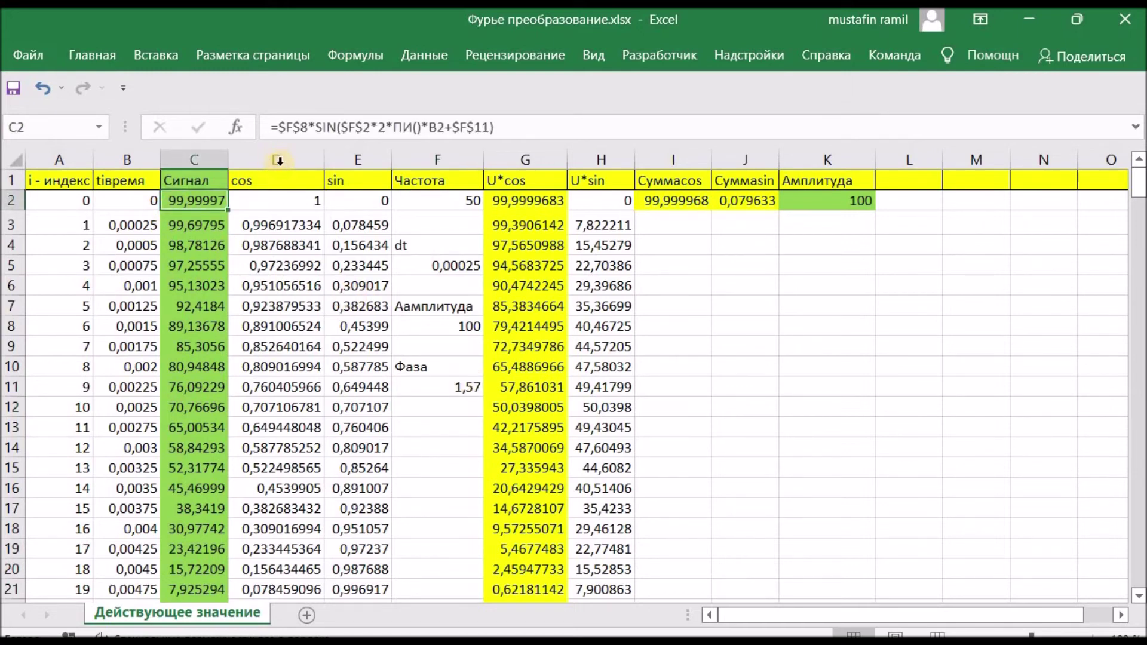
pyautogui.click(757, 332)
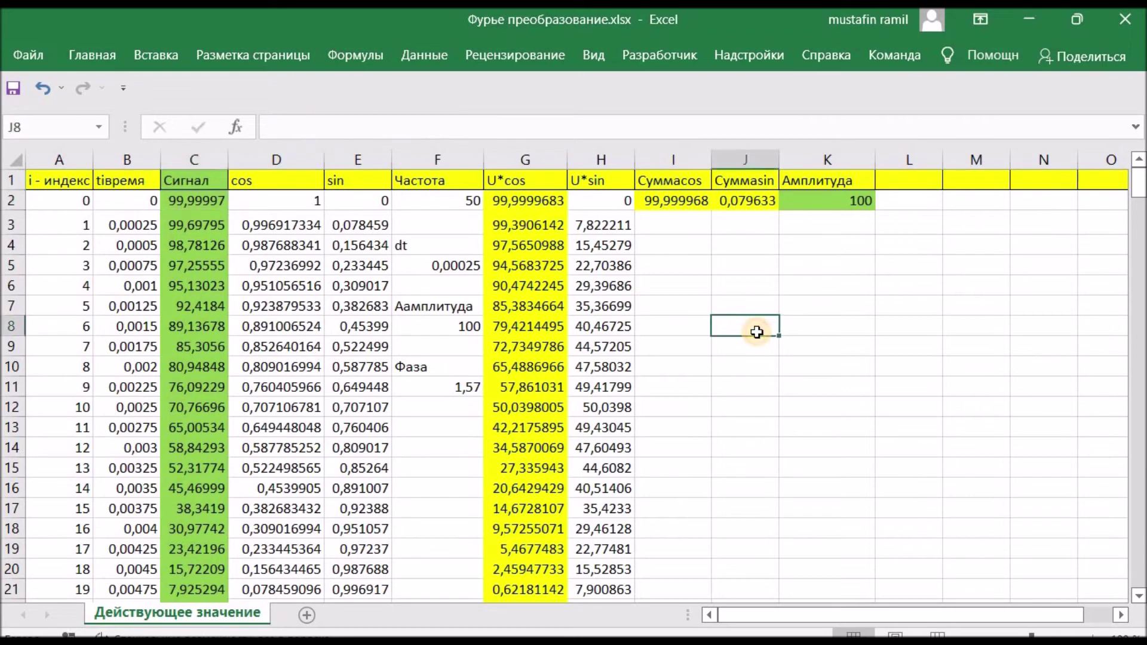
pyautogui.click(455, 386)
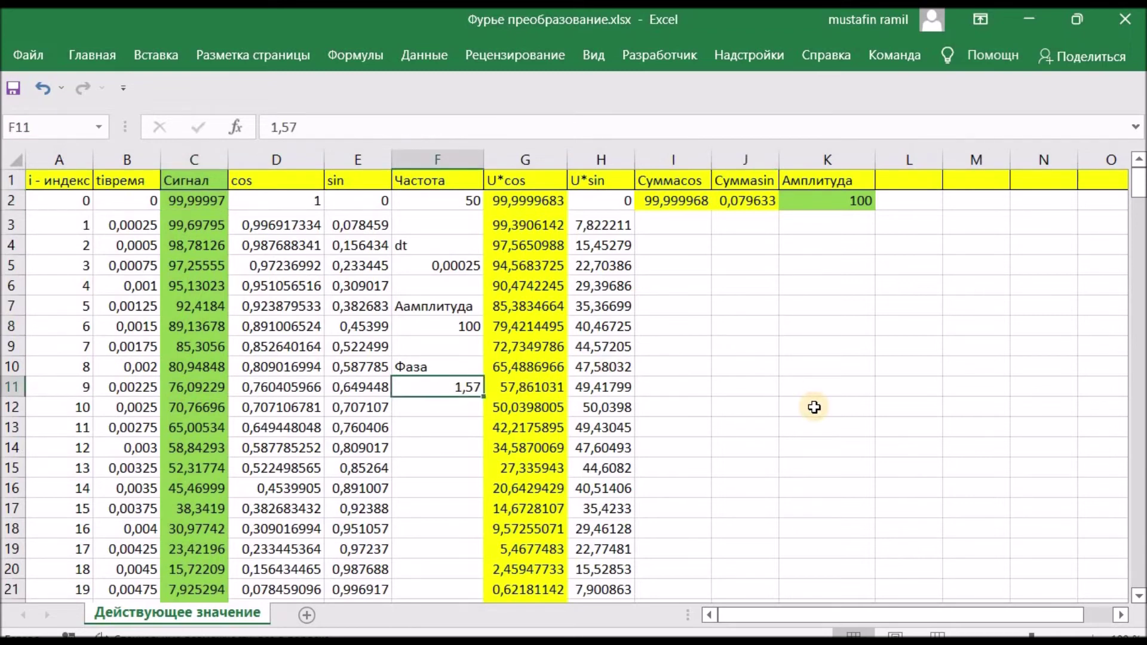
# Set the signal phase in F11 to 0 and the amplitude in F8 to 50 to test the calculated amplitude.
pyautogui.write('0')
pyautogui.click(812, 407)
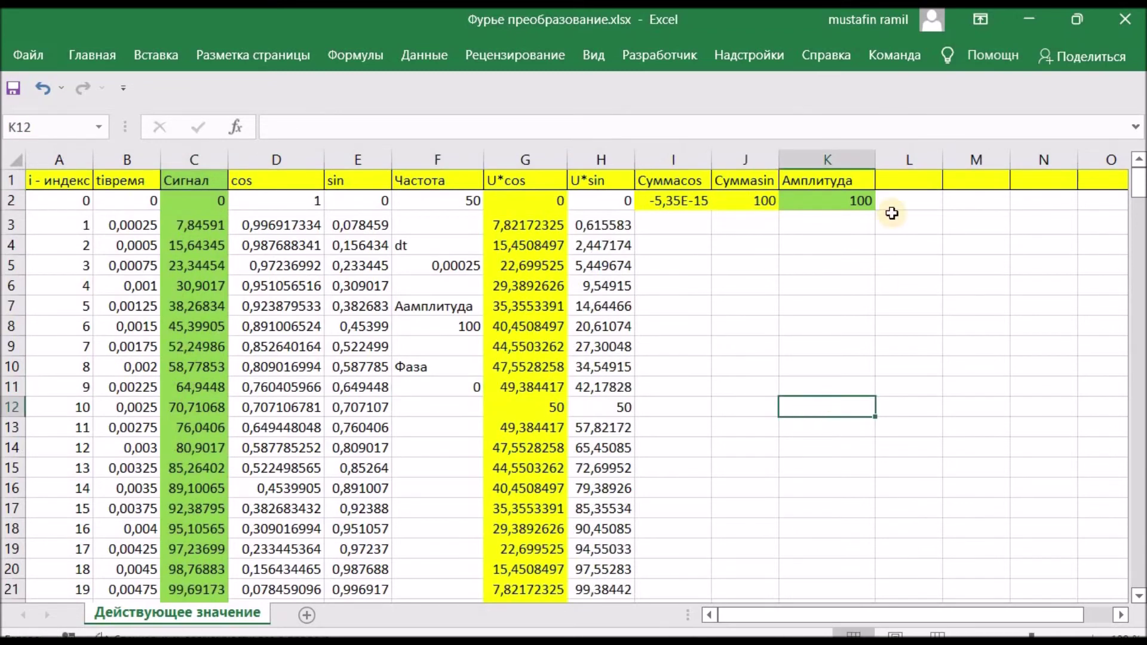
pyautogui.click(457, 327)
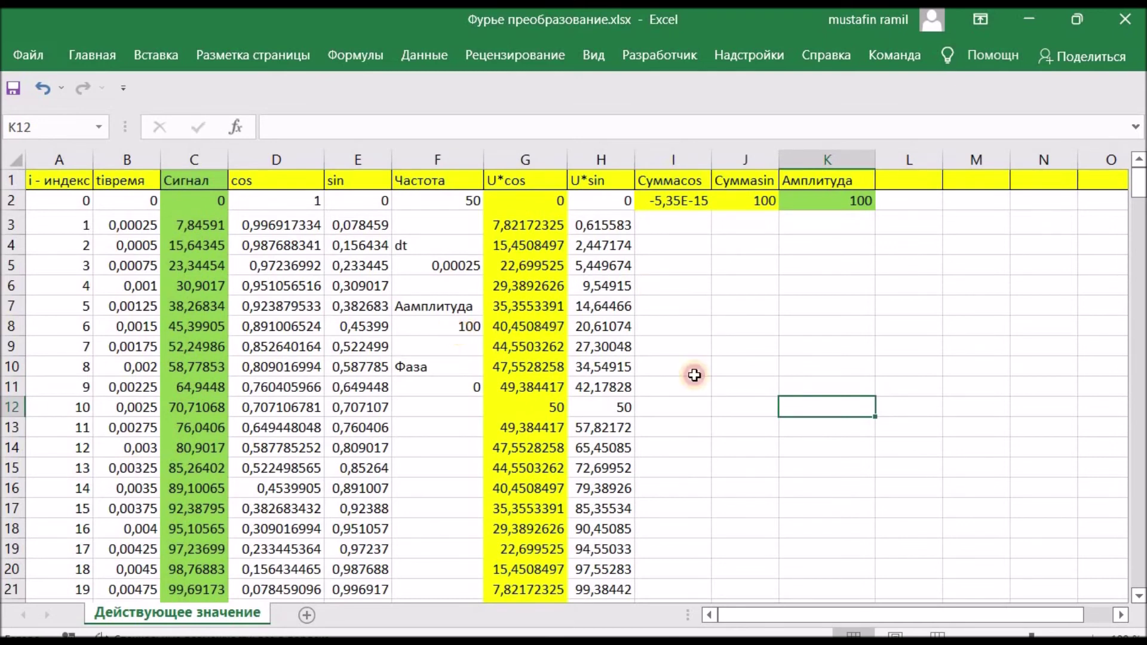
pyautogui.write('50')
pyautogui.press('Return')
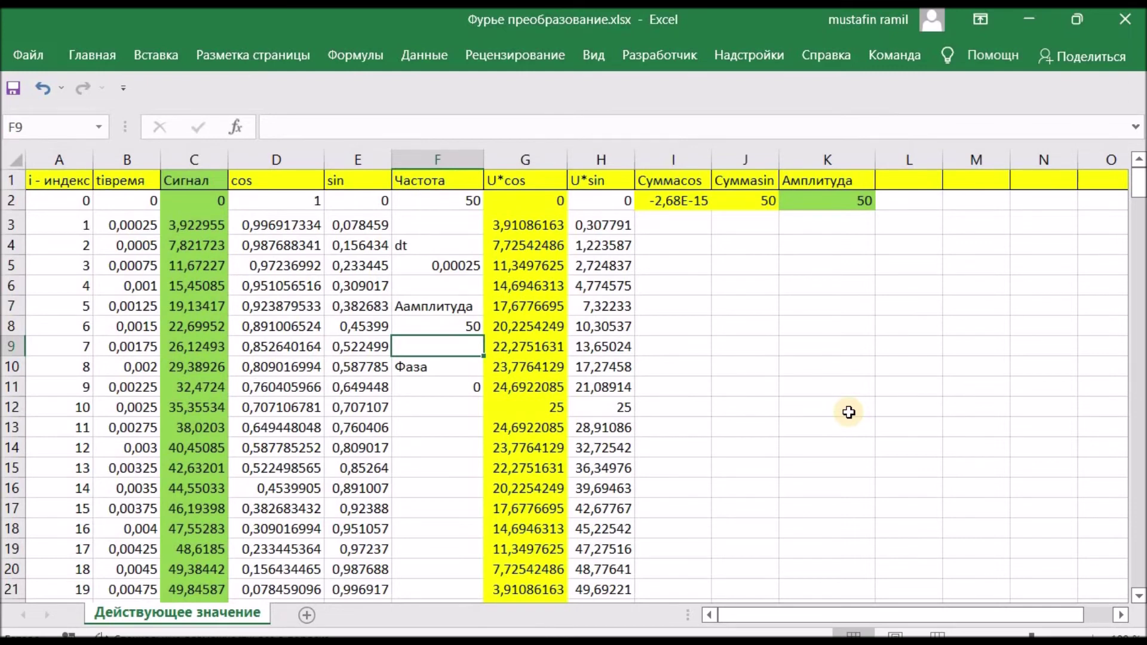
pyautogui.click(848, 412)
pyautogui.click(744, 333)
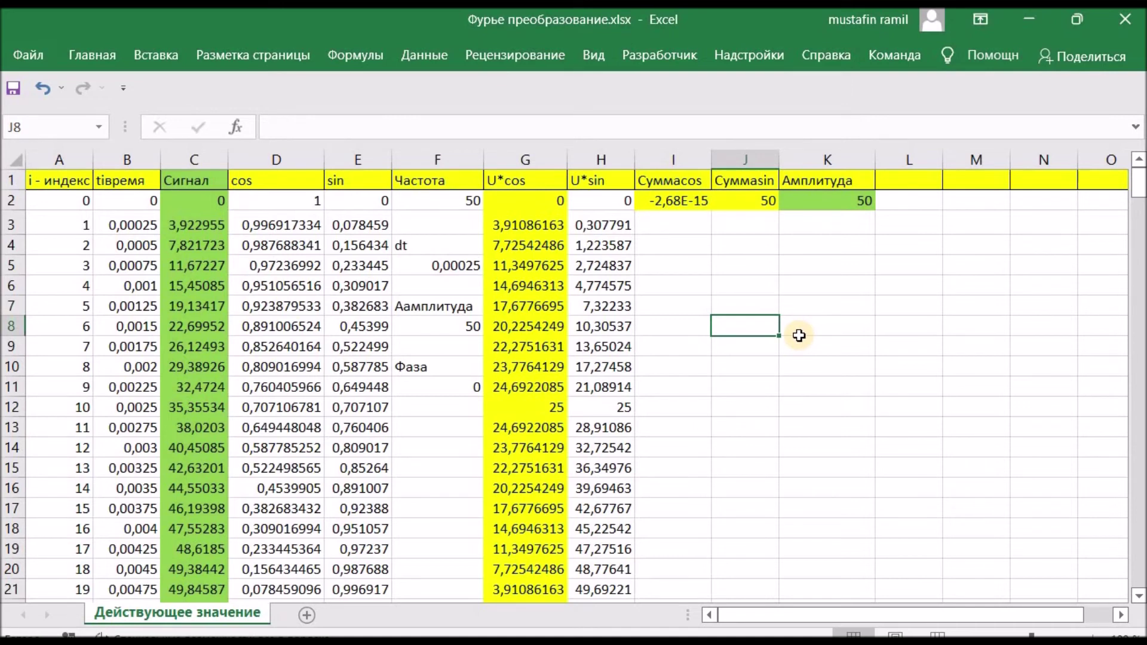
# Check the phase formula on the PowerPoint slide, return to Excel and add the header Фаза in L1.
pyautogui.hotkey('alt', 'Tab')
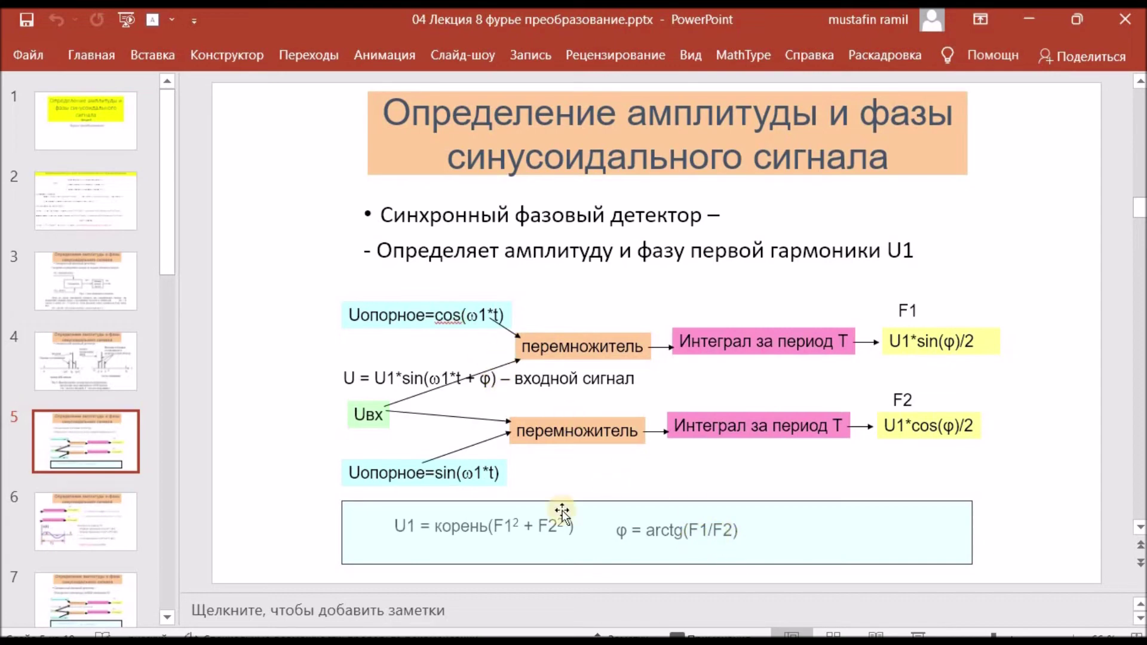
pyautogui.hotkey('alt', 'Tab')
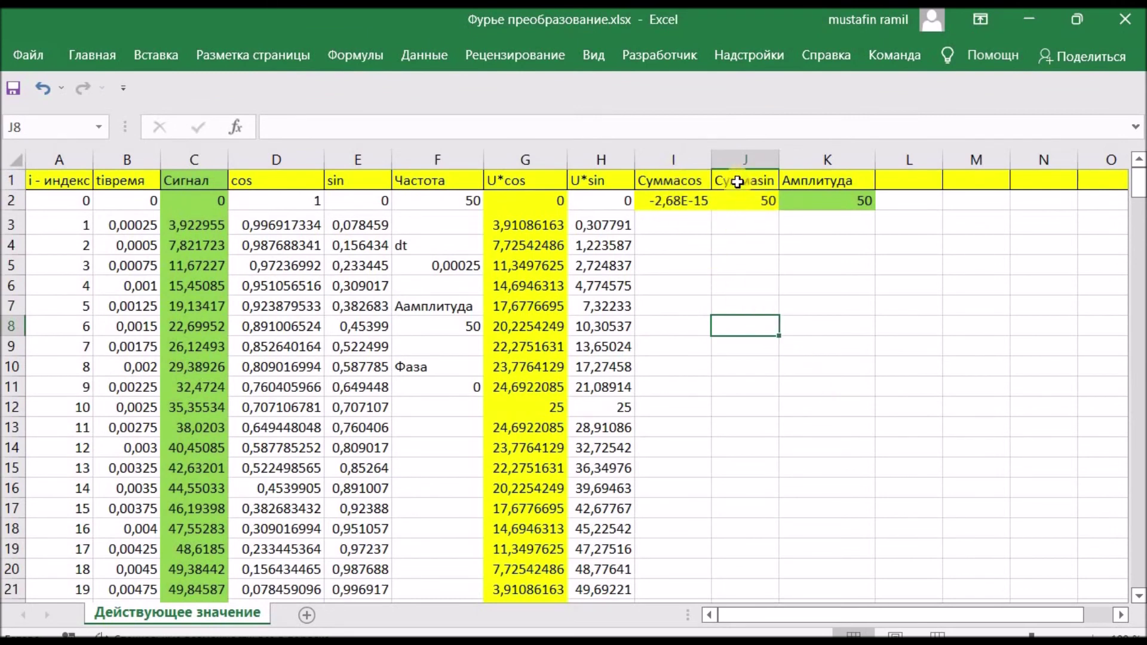
pyautogui.click(906, 178)
pyautogui.write('Ф')
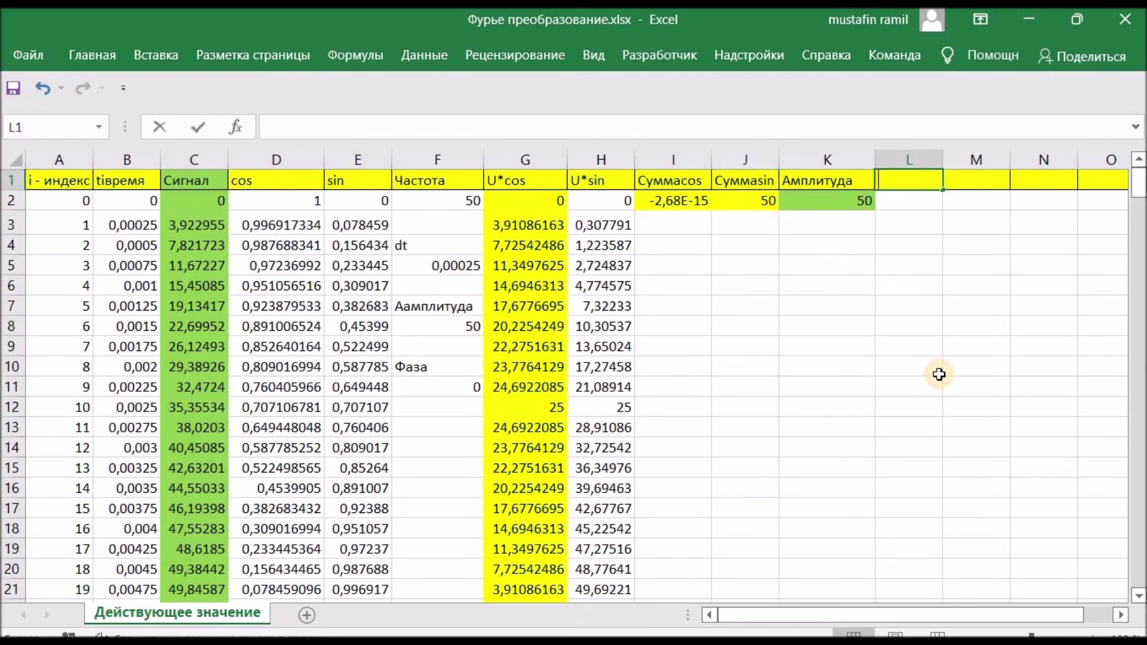
pyautogui.write('аза')
pyautogui.press('Return')
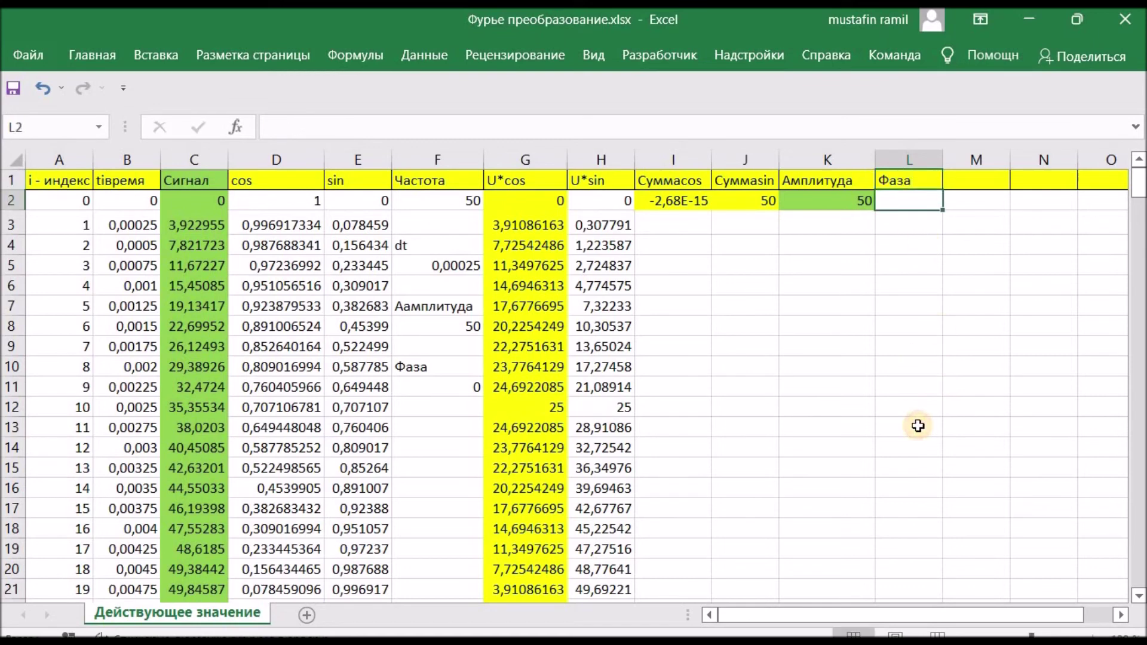
# Enter the phase formula =ATAN(I2/J2) in L2.
pyautogui.write('=')
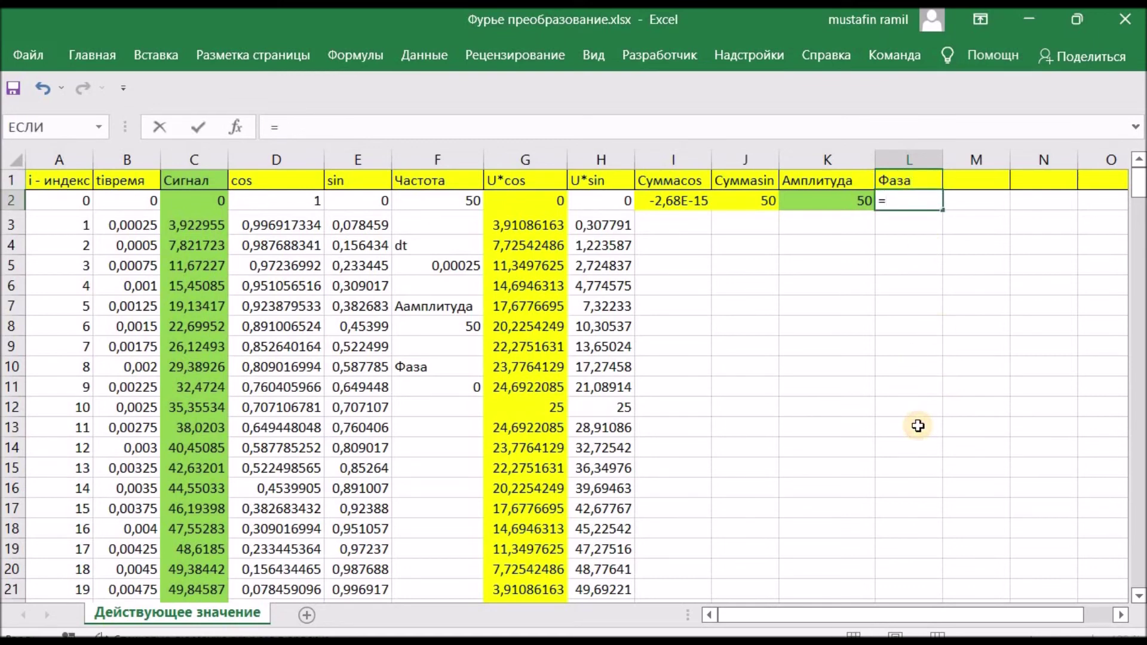
pyautogui.write('arc')
pyautogui.press('BackSpace')
pyautogui.press('BackSpace')
pyautogui.press('BackSpace')
pyautogui.press('BackSpace')
pyautogui.write('a')
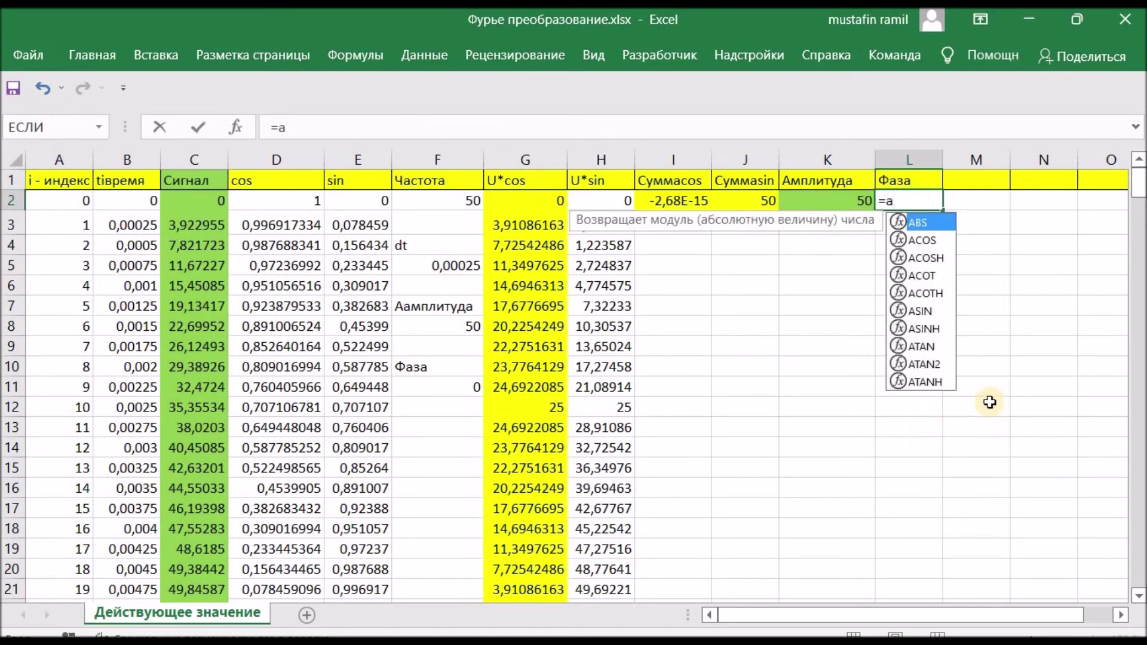
pyautogui.doubleClick(923, 347)
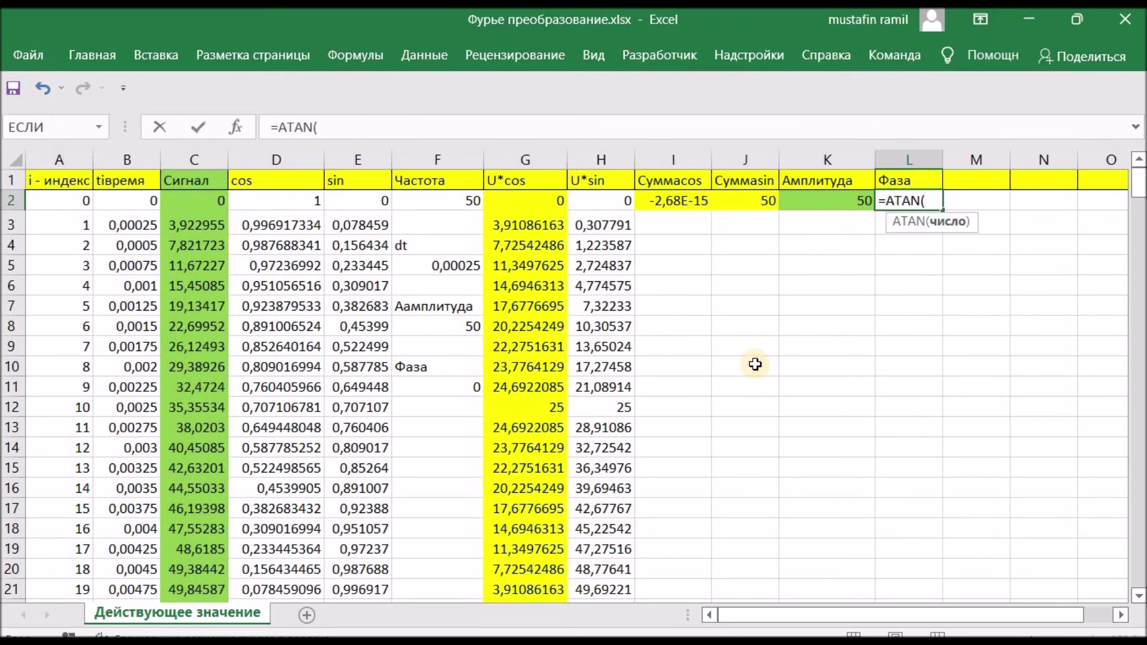
pyautogui.click(683, 210)
pyautogui.write('/')
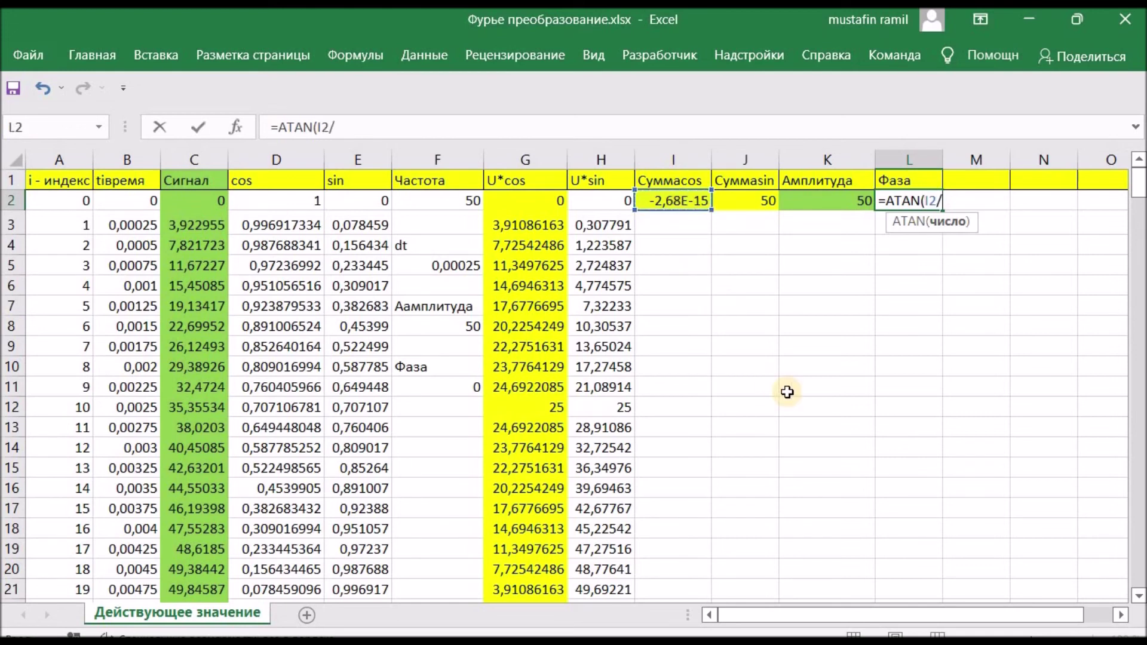
pyautogui.click(750, 197)
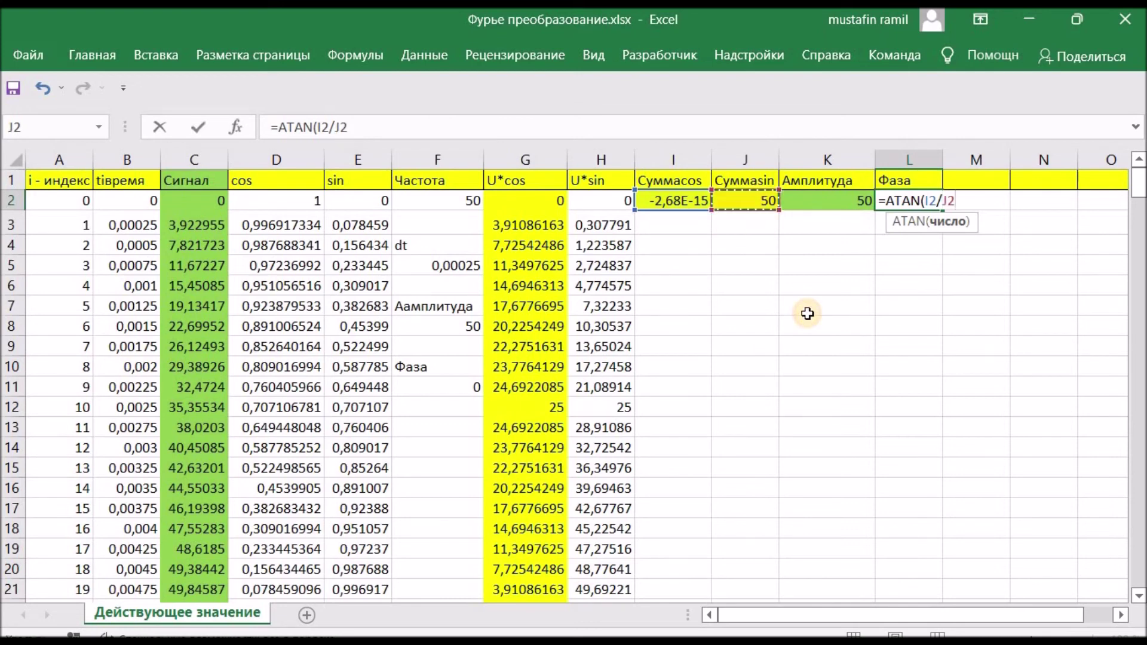
pyautogui.write(')')
pyautogui.press('Return')
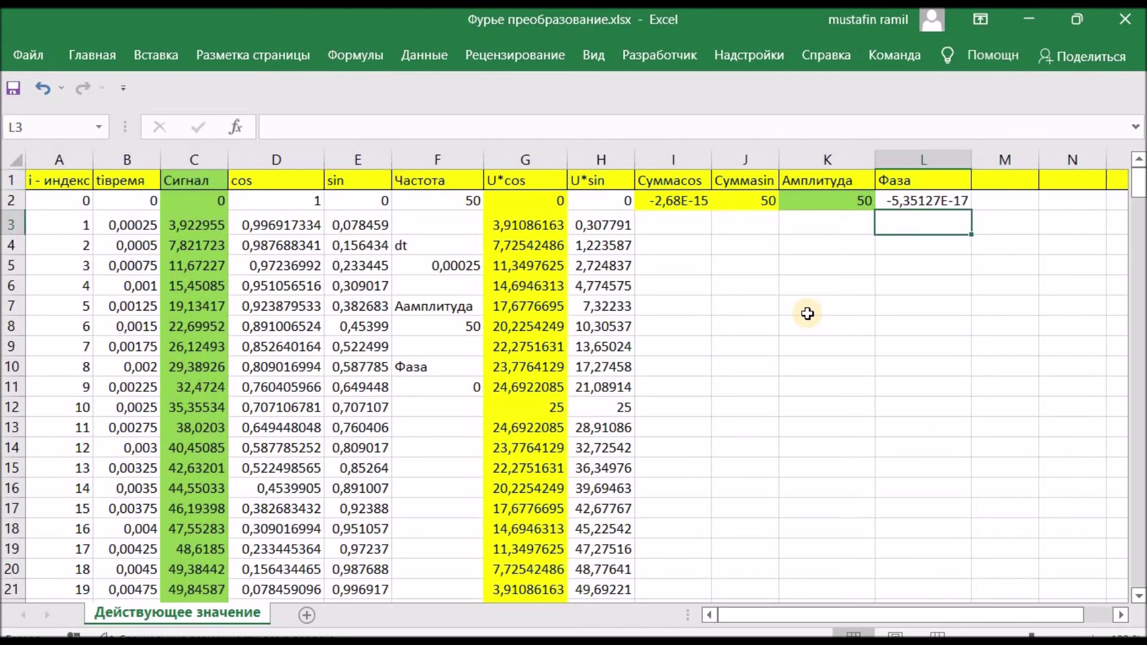
# Fill the calculated phase cell L2 with standard light blue.
pyautogui.click(448, 392)
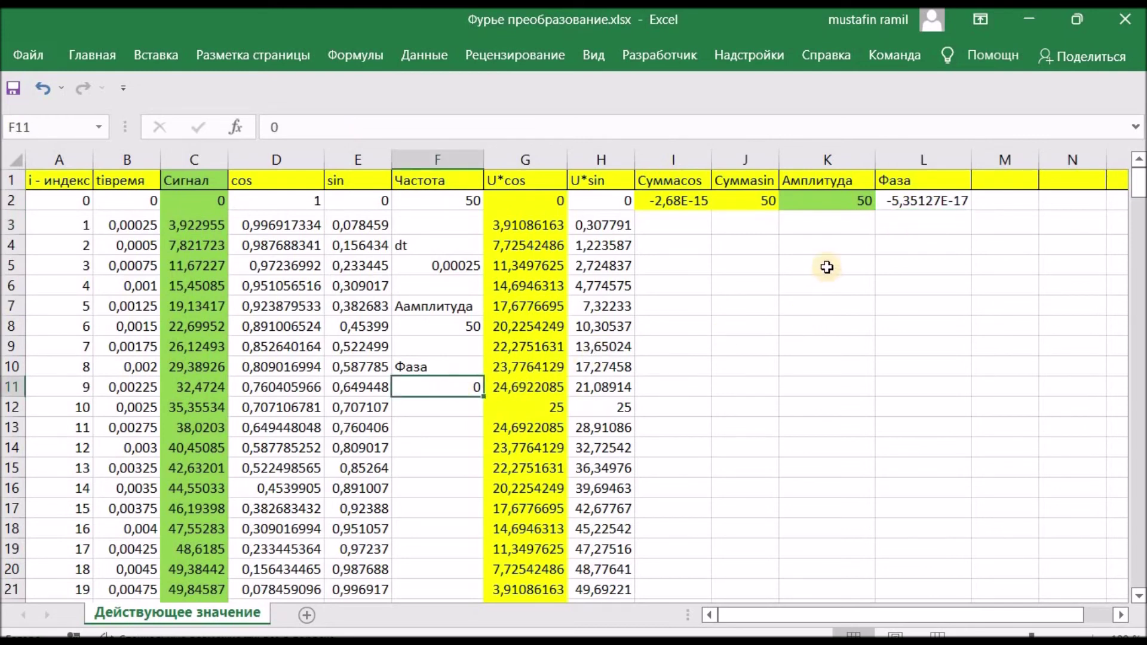
pyautogui.click(928, 201)
pyautogui.rightClick(930, 205)
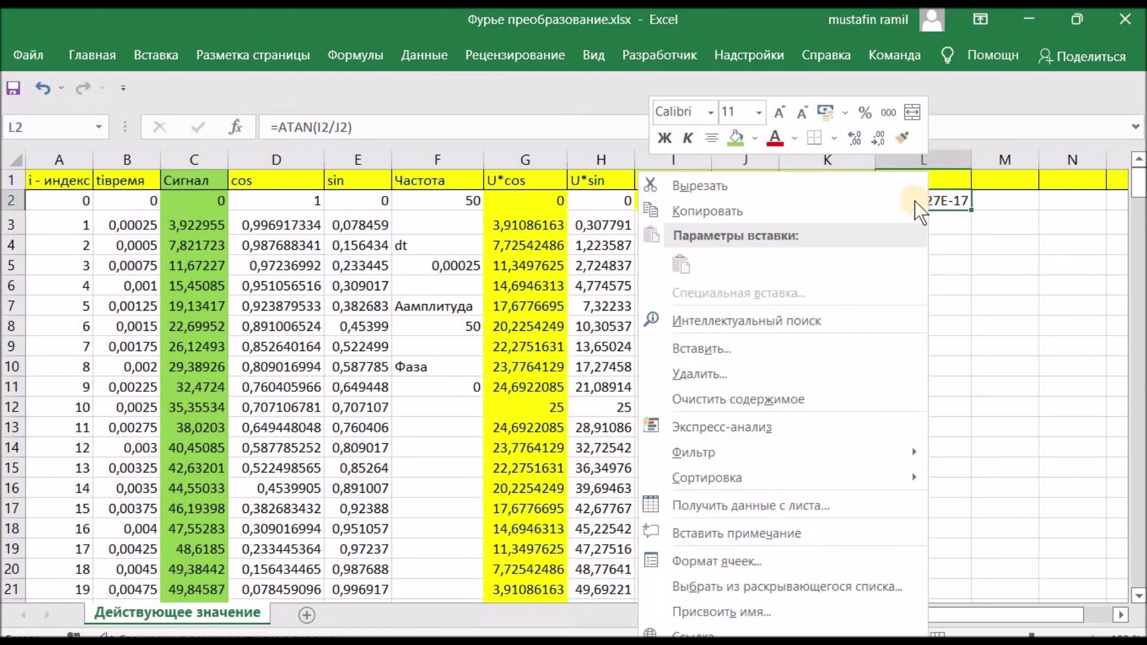
pyautogui.click(754, 138)
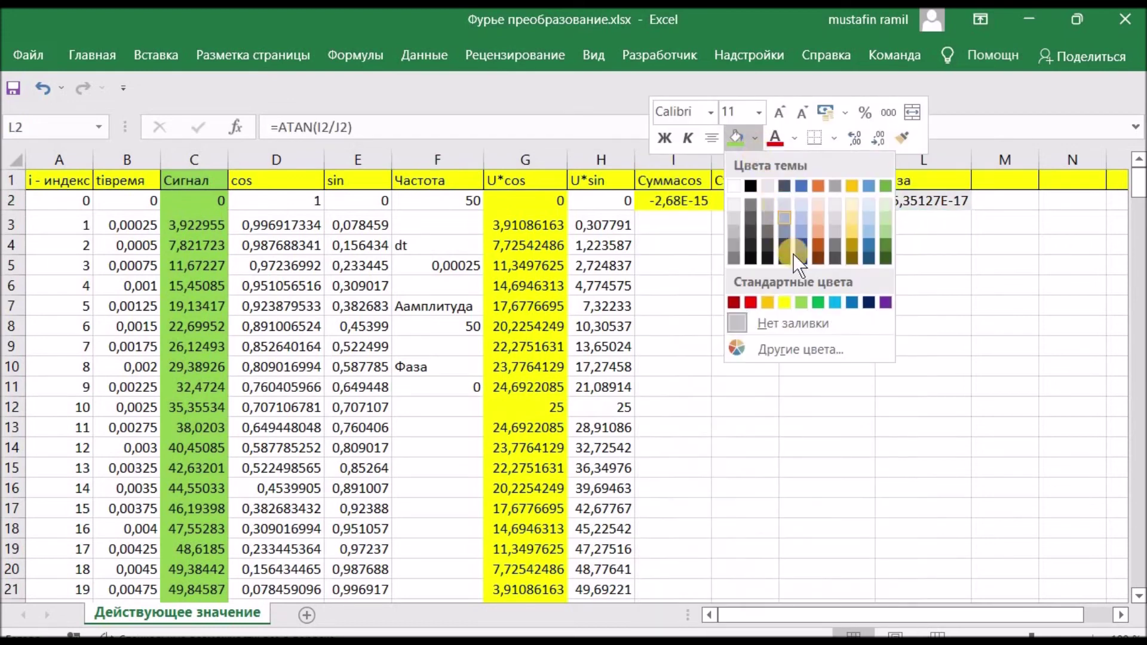
pyautogui.click(835, 302)
pyautogui.click(837, 306)
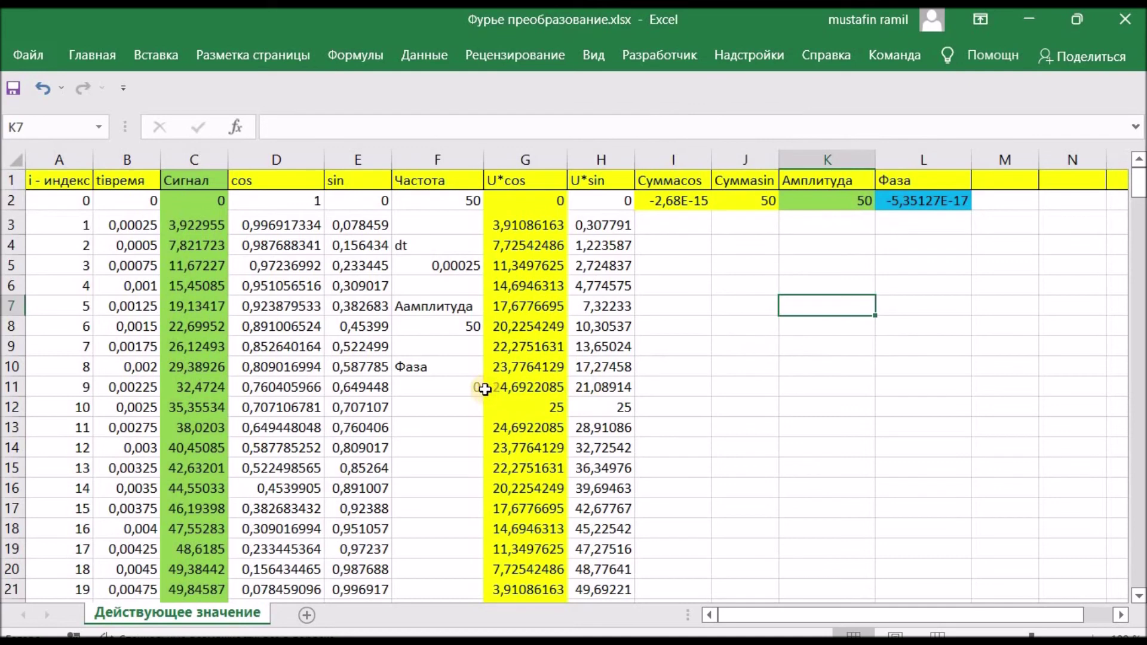
# Fill the input phase cell F11 with the same light blue as L2.
pyautogui.click(438, 389)
pyautogui.rightClick(440, 391)
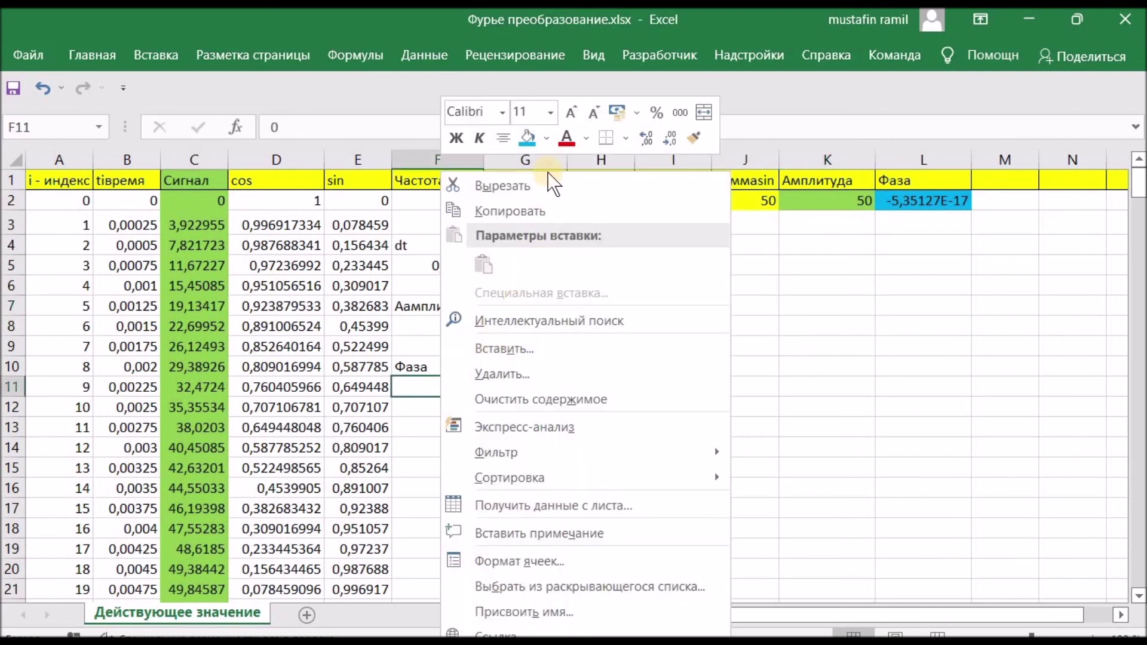
pyautogui.click(527, 137)
pyautogui.click(752, 324)
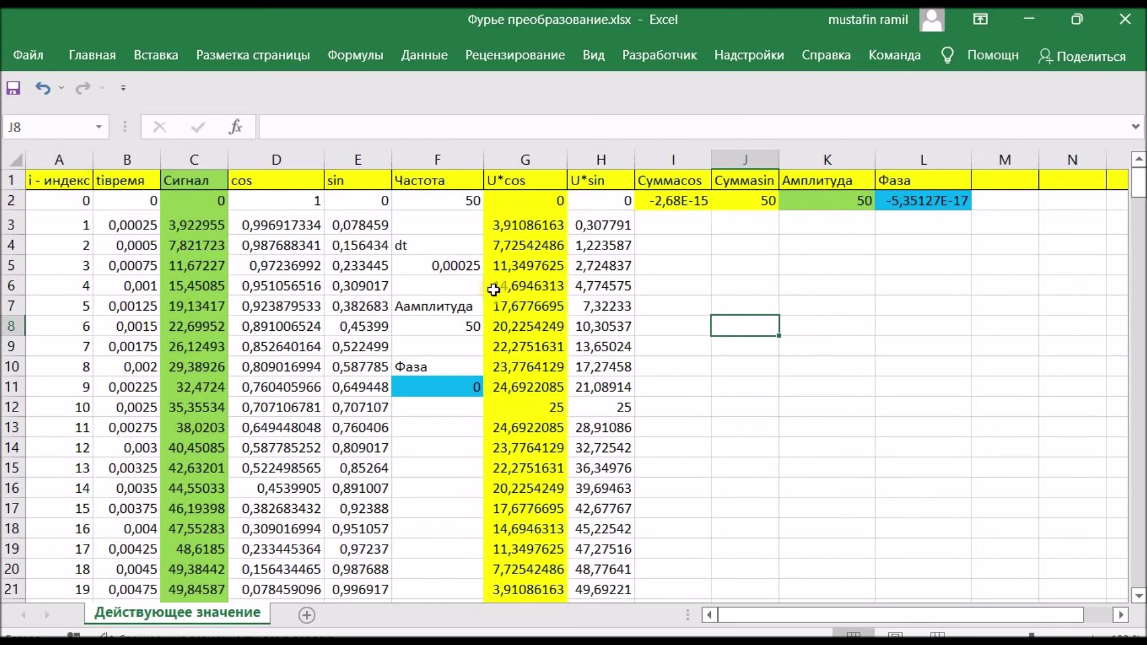
# Fill the input amplitude cell F8 with standard light green to match the amplitude result cell.
pyautogui.click(447, 326)
pyautogui.rightClick(447, 326)
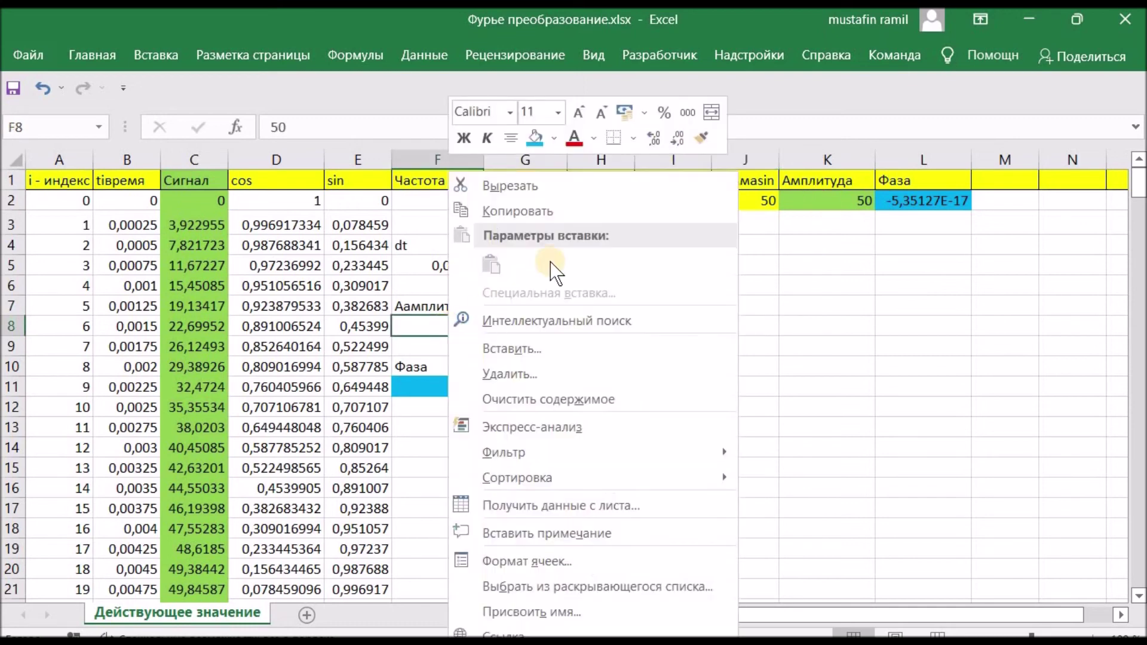
pyautogui.click(557, 143)
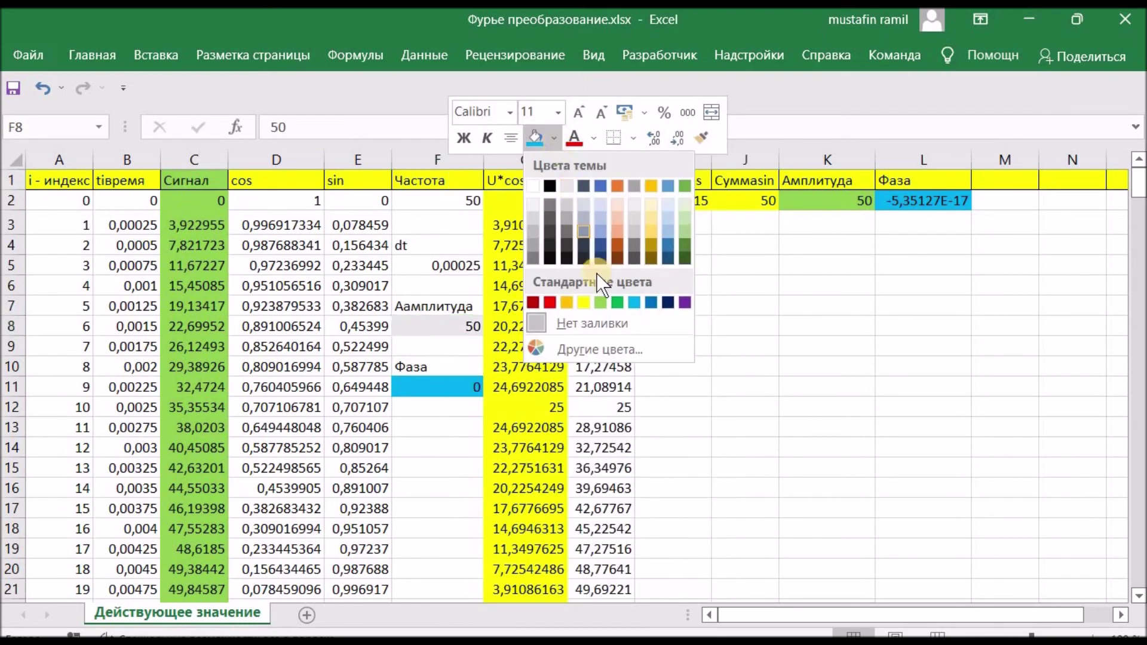
pyautogui.click(598, 300)
pyautogui.click(735, 342)
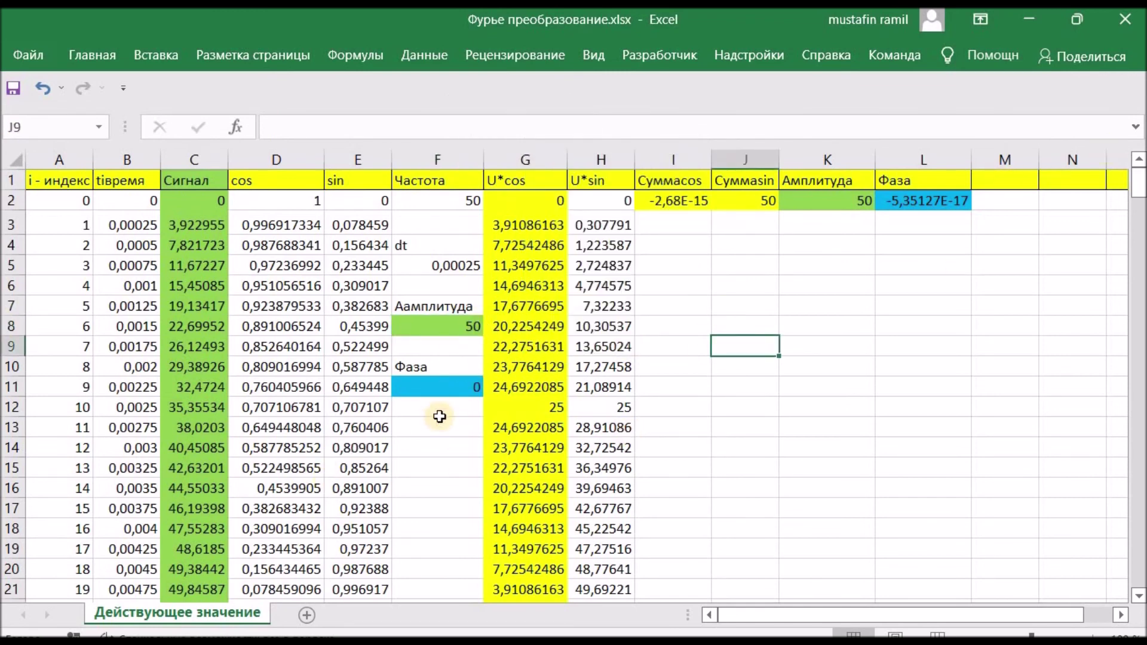
# Set the input phase in F11 to 1 to test the calculated phase.
pyautogui.click(467, 388)
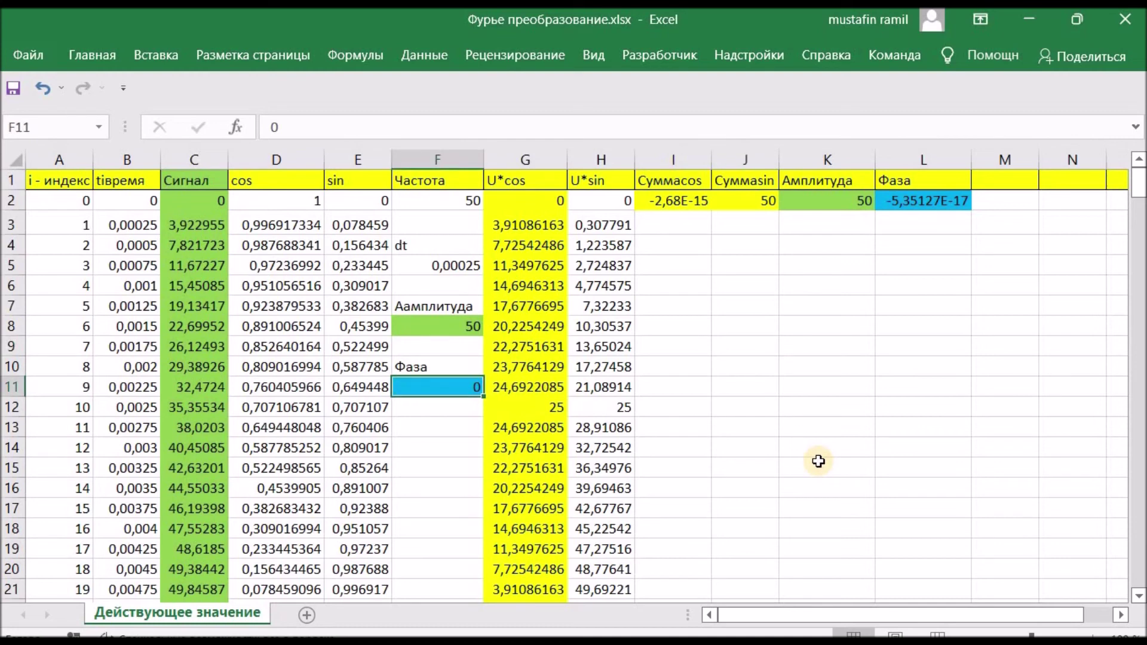
pyautogui.write('1')
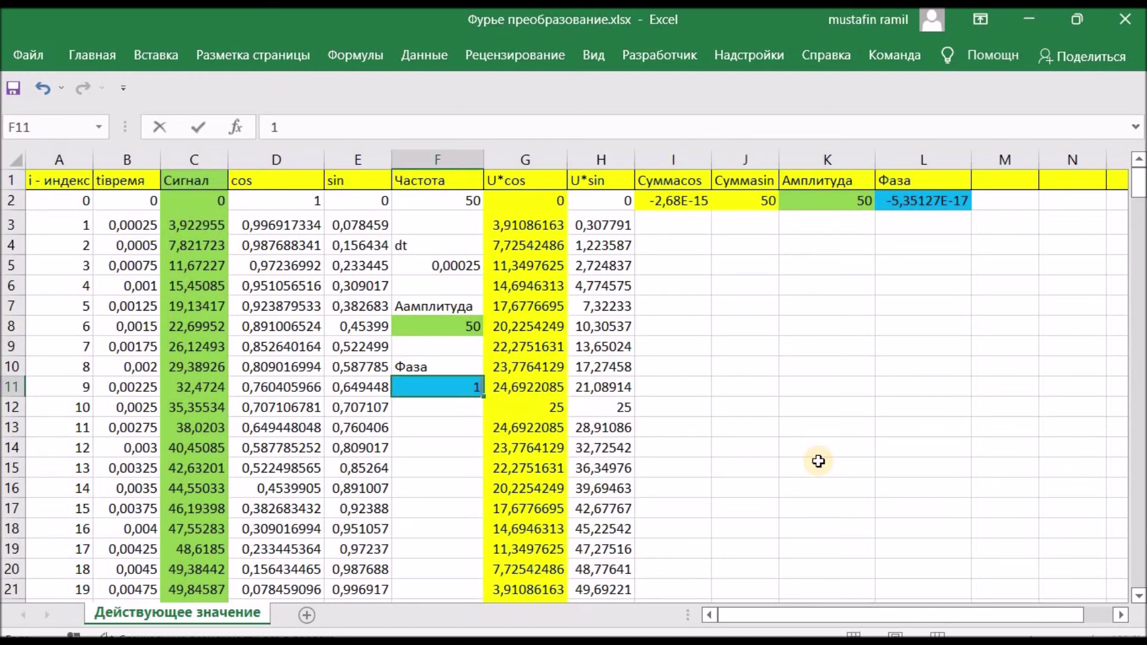
pyautogui.press('Return')
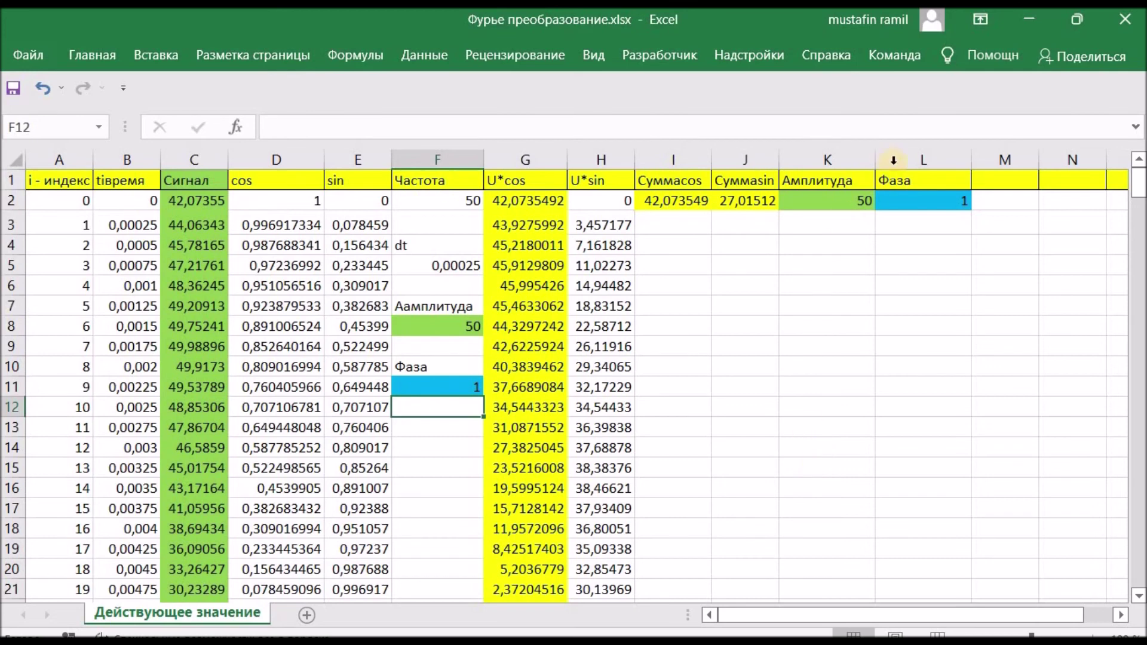
pyautogui.click(789, 325)
# Set the input phase in F11 to 0,1 and the amplitude in F8 to 100.
pyautogui.click(470, 385)
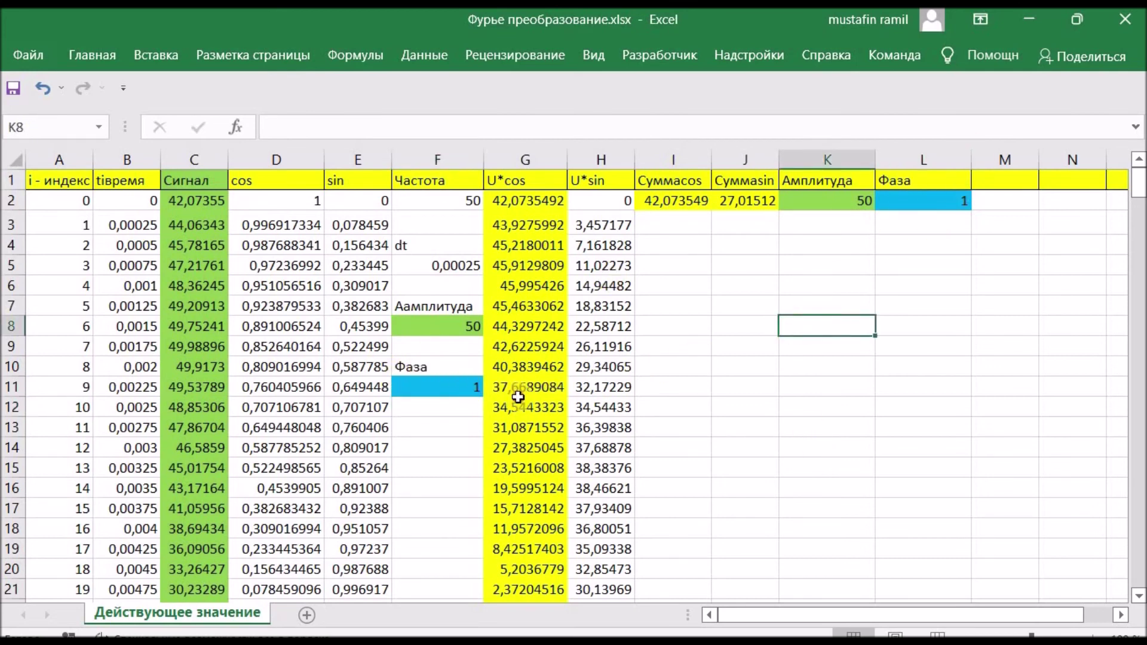
pyautogui.write('0,')
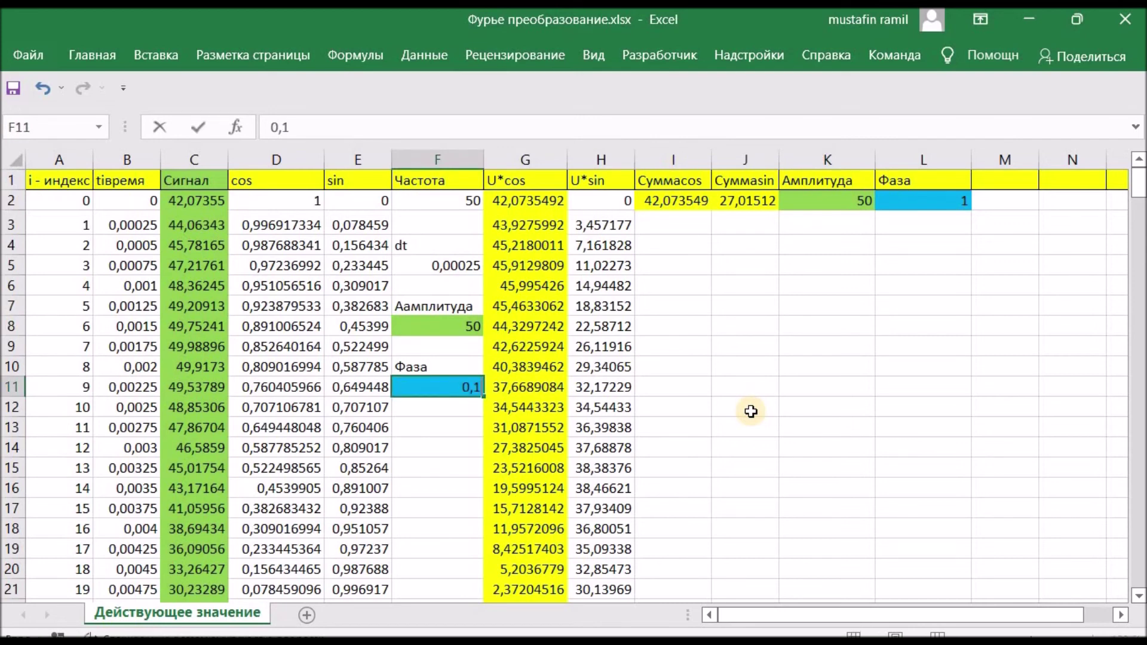
pyautogui.press('Return')
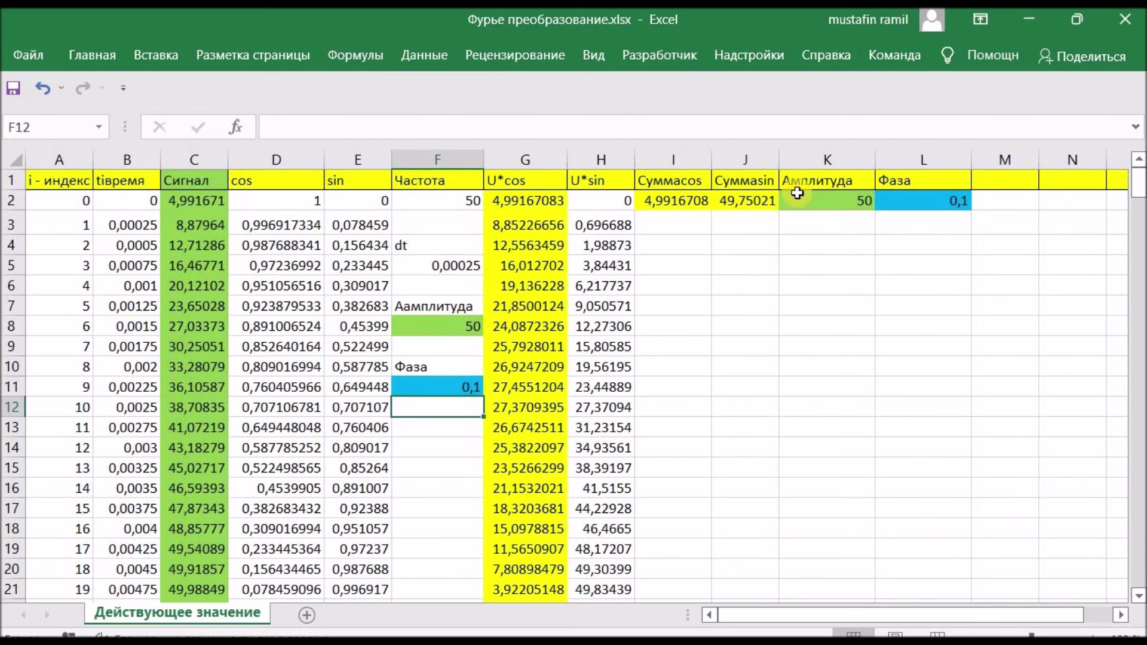
pyautogui.click(453, 330)
pyautogui.write('100')
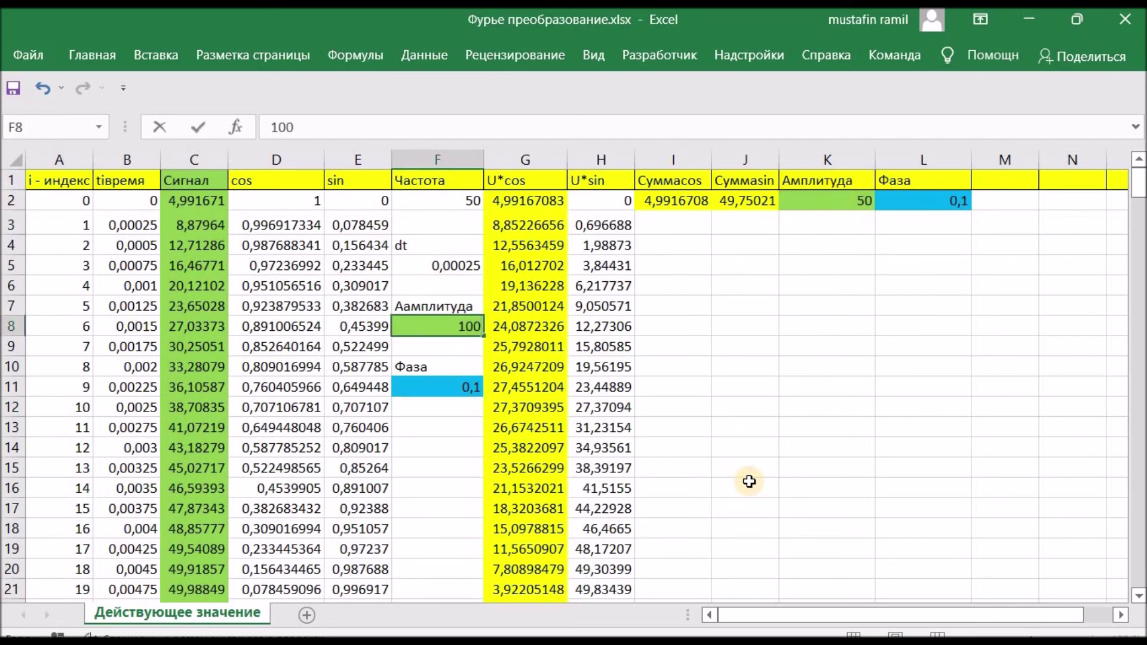
pyautogui.press('Return')
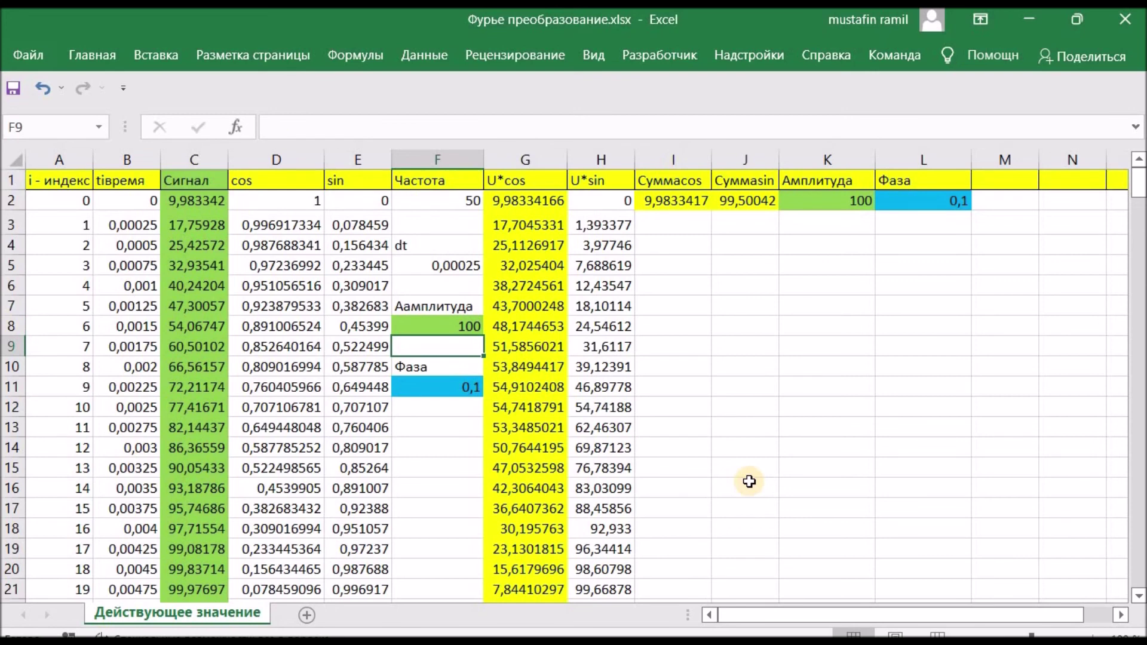
pyautogui.click(753, 450)
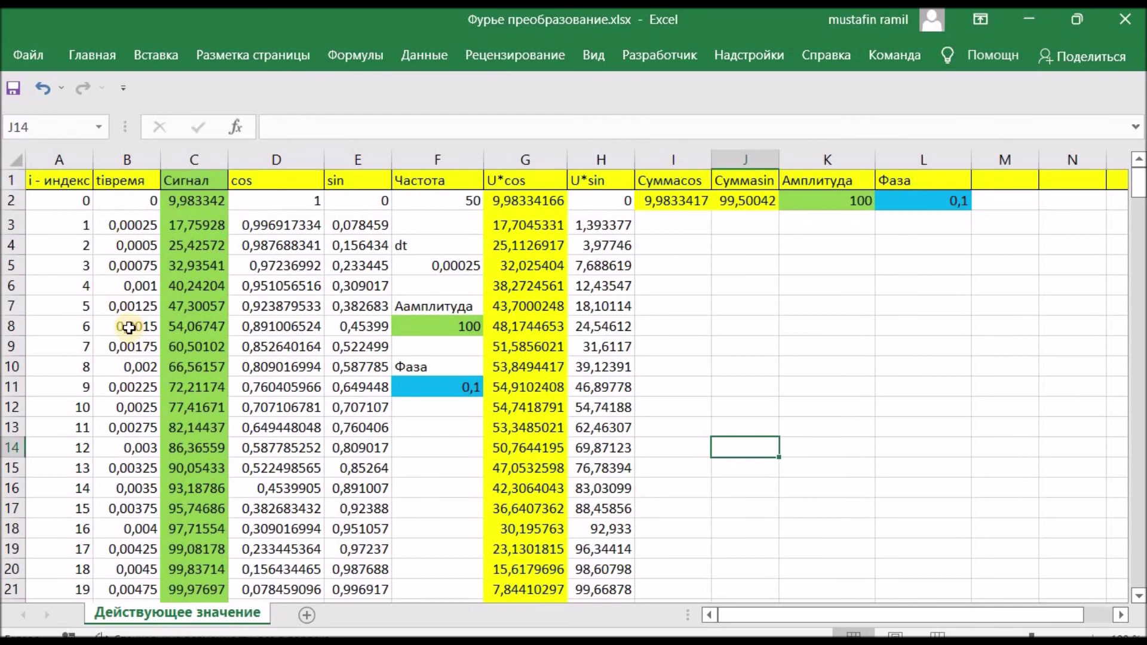
# Examine the time formula in B2 and the time-step formula in F5.
pyautogui.click(124, 202)
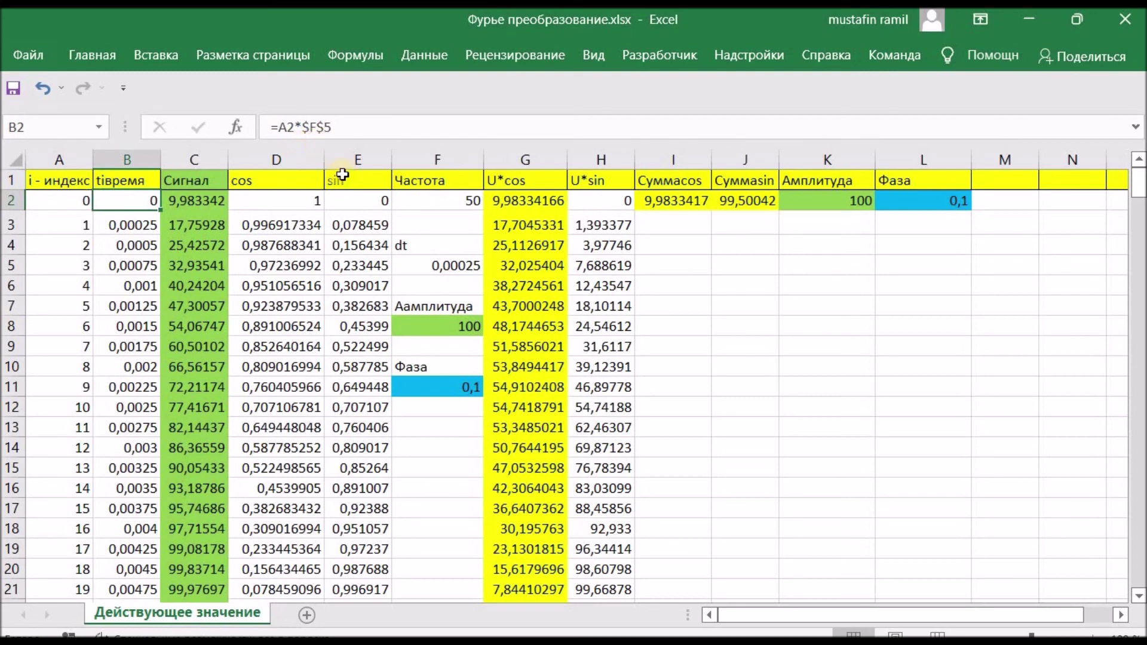
pyautogui.click(440, 269)
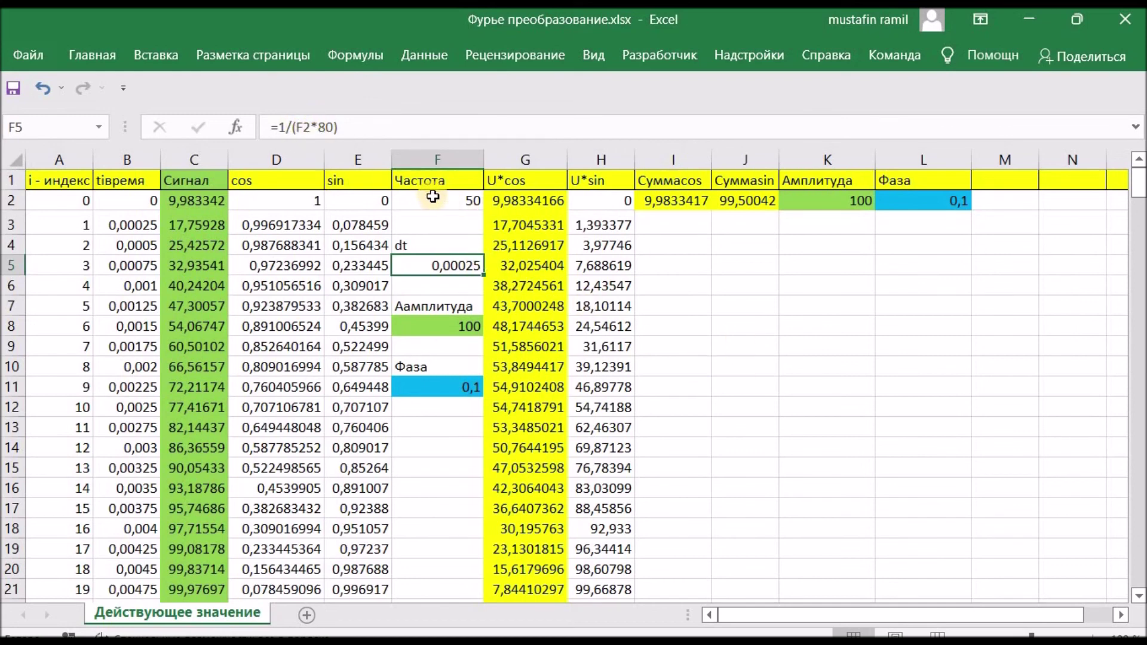
pyautogui.click(887, 361)
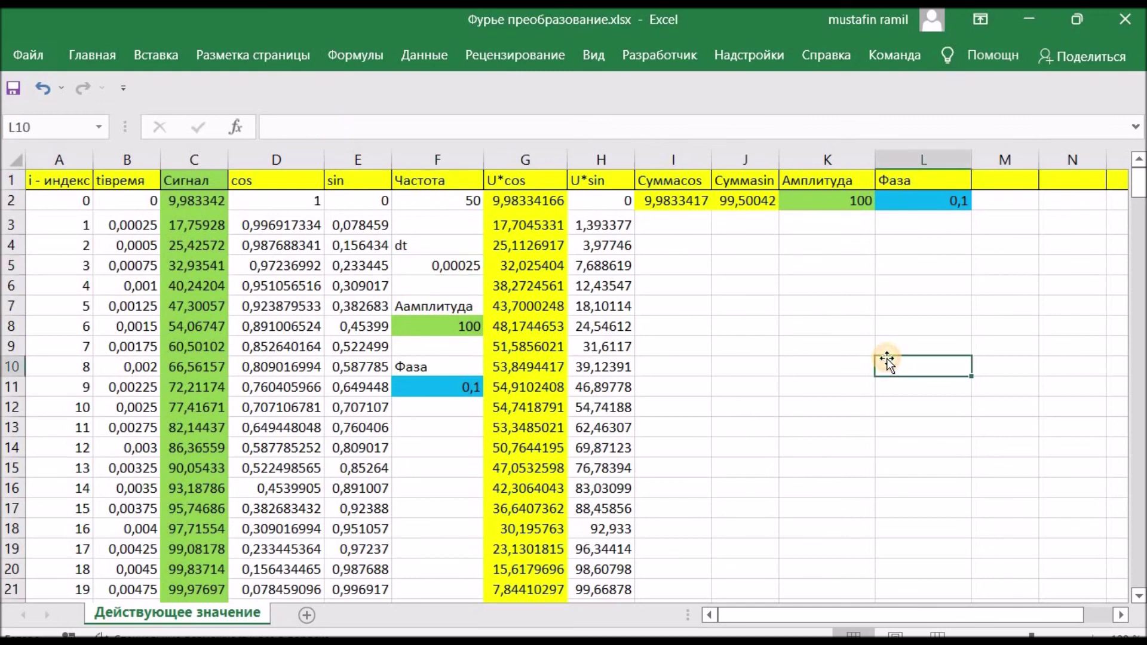
# Examine the signal formula in C2 and the cosine and sine formulas in D2 and E2.
pyautogui.click(198, 204)
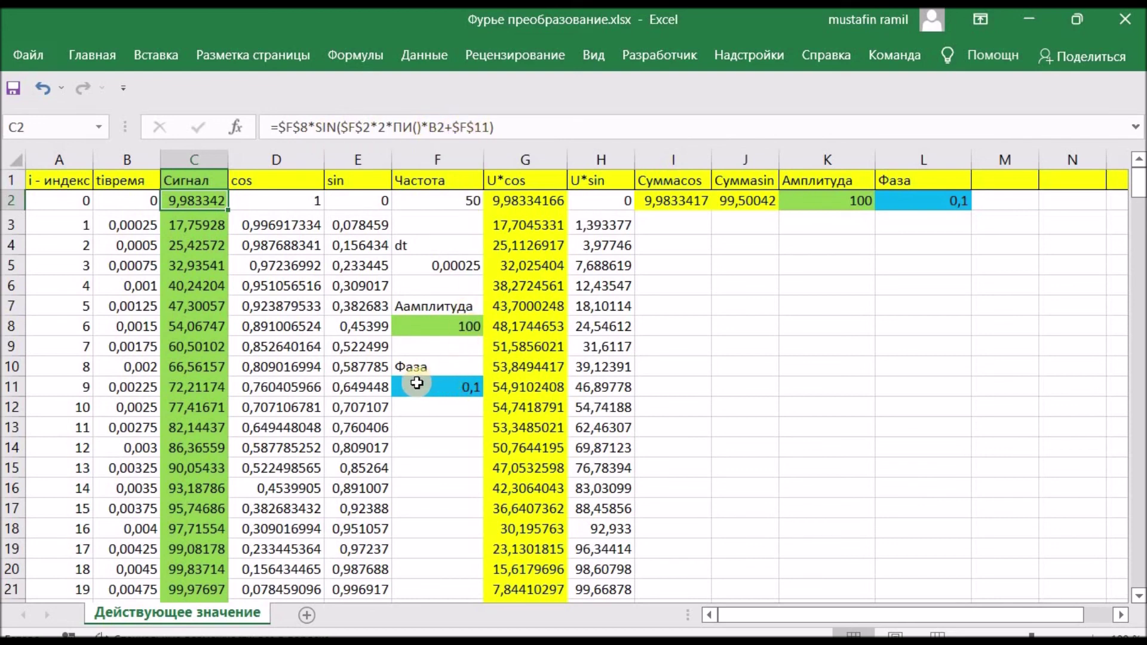
pyautogui.click(880, 364)
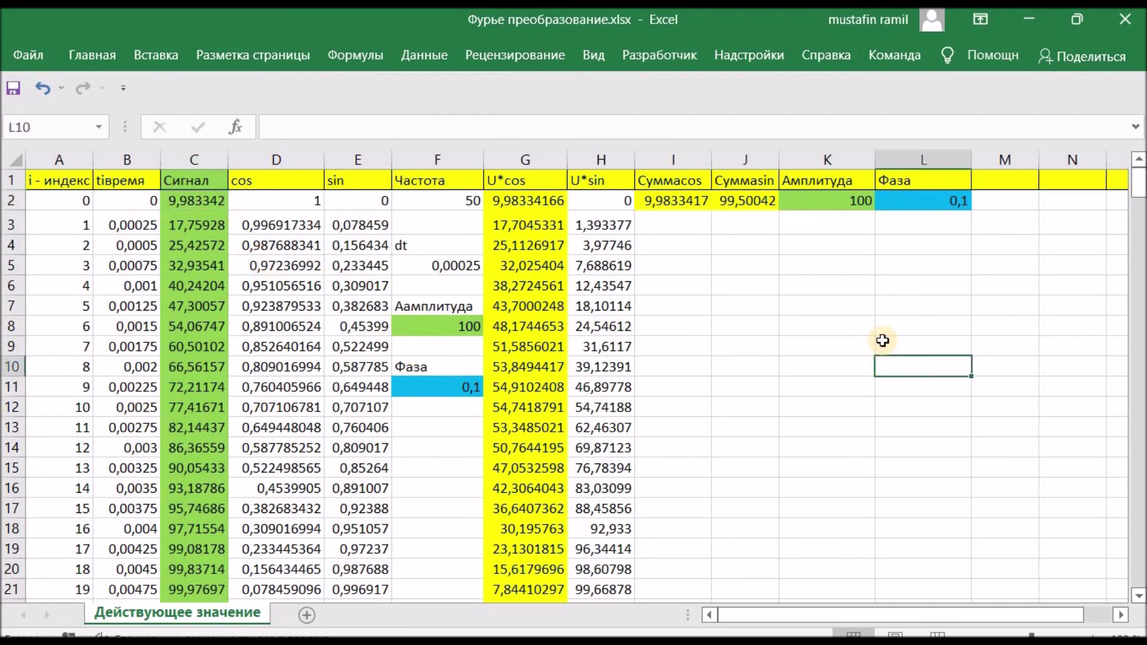
pyautogui.click(282, 204)
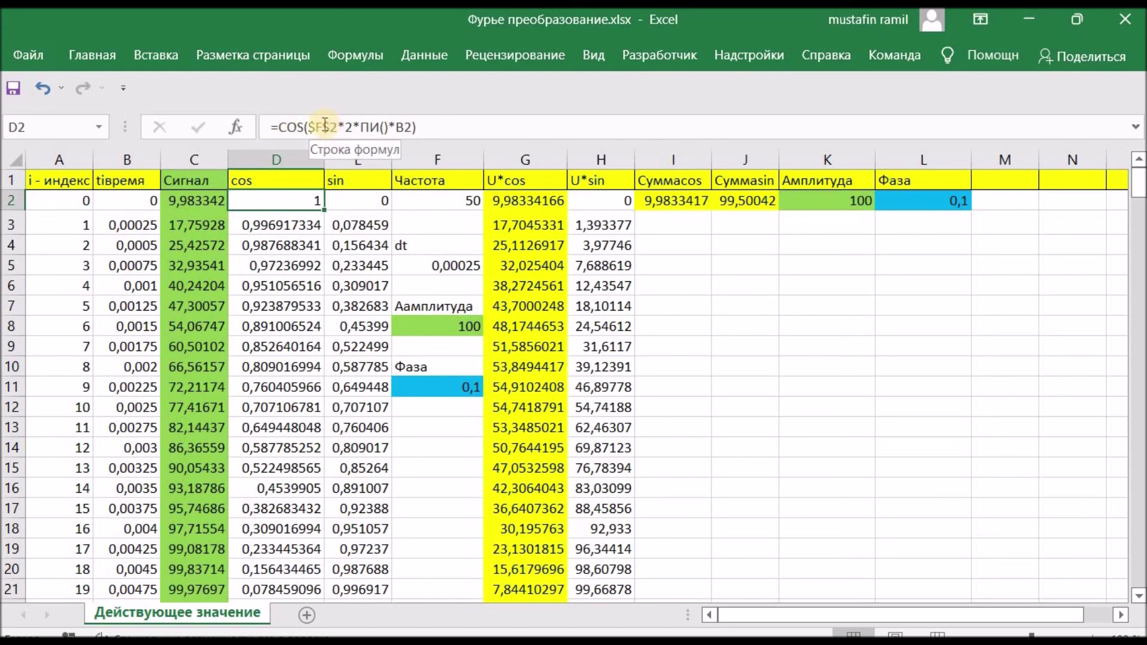
pyautogui.click(353, 204)
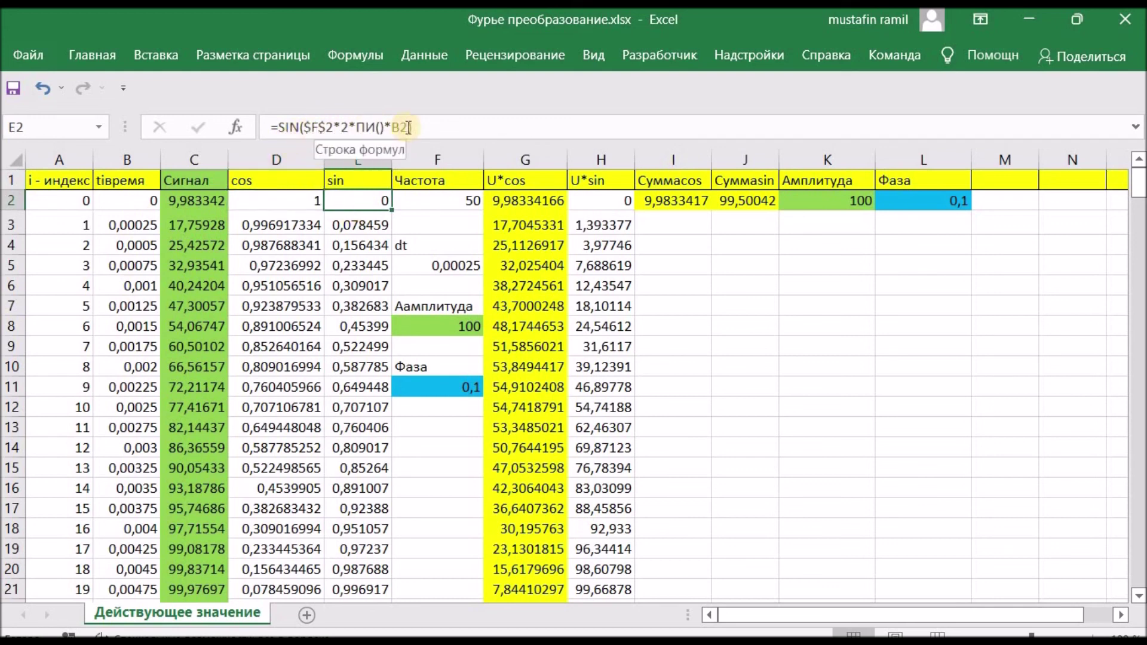
pyautogui.click(737, 323)
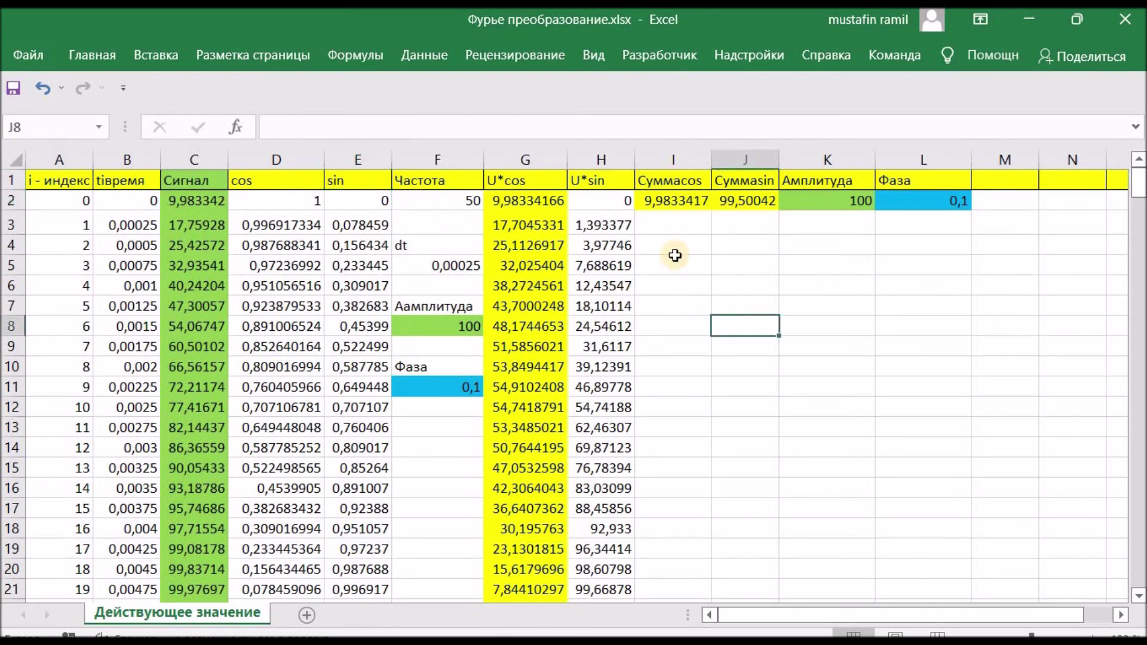
# Examine the U*cos and U*sin product formulas in G2 and H2 and the scaled sum formulas in I2 and J2.
pyautogui.click(517, 202)
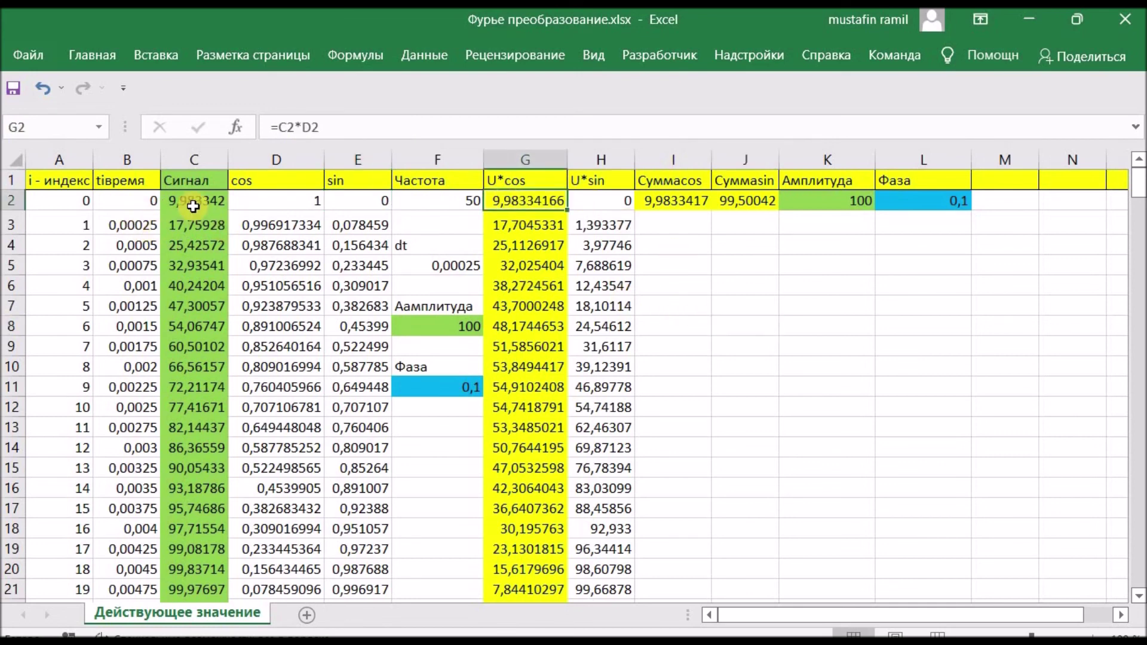
pyautogui.click(600, 204)
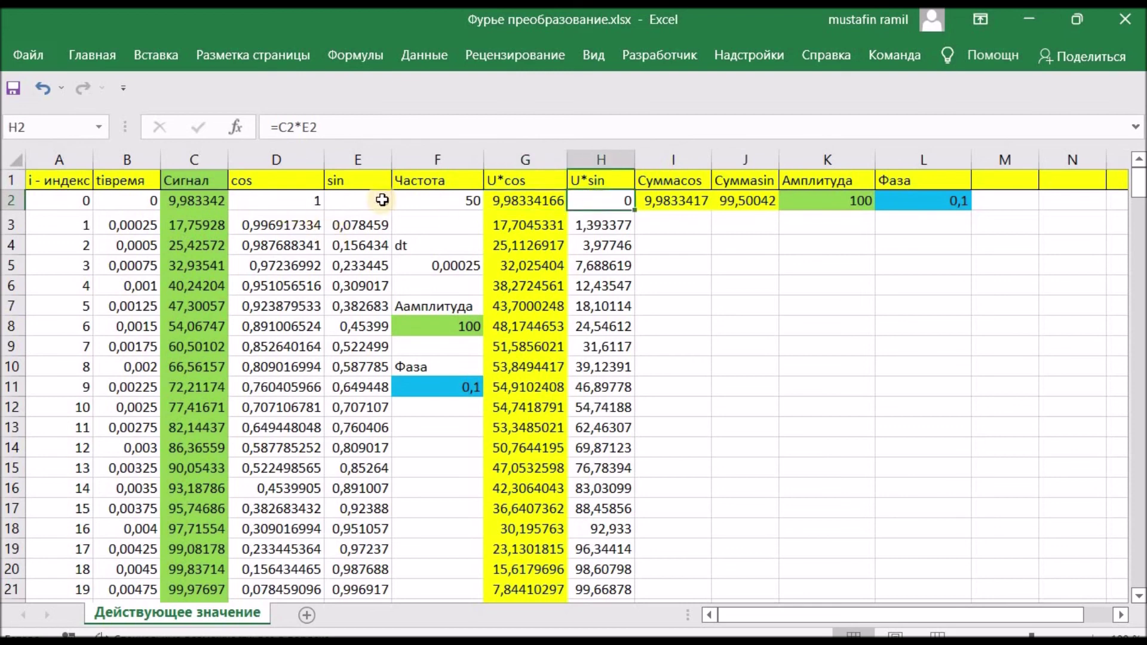
pyautogui.click(734, 305)
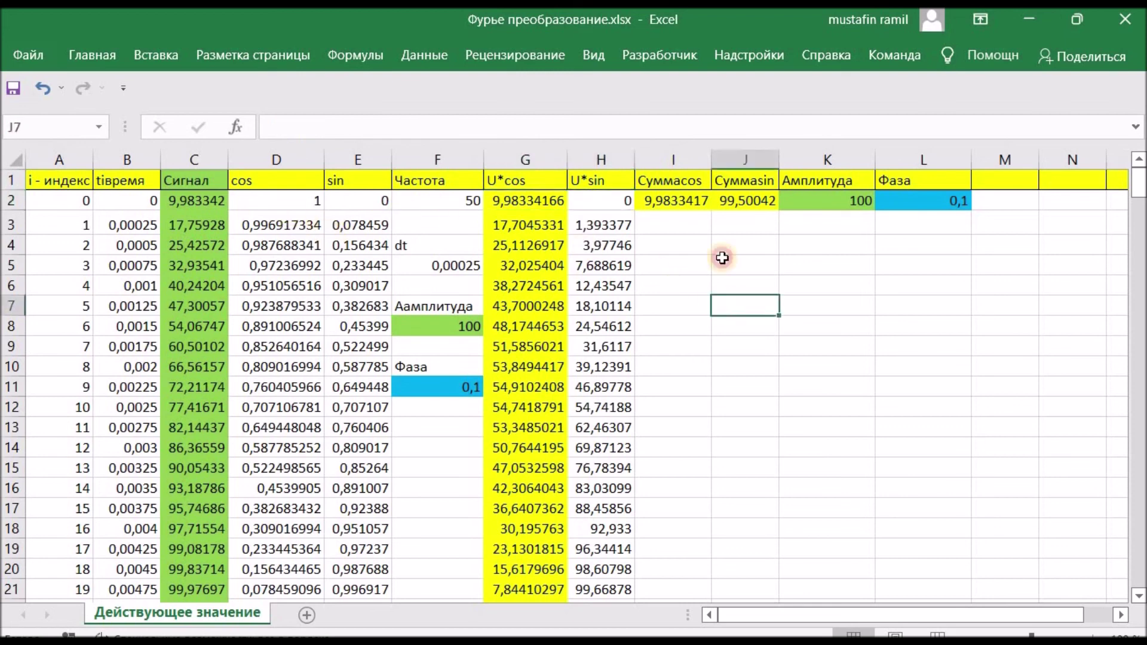
pyautogui.click(677, 202)
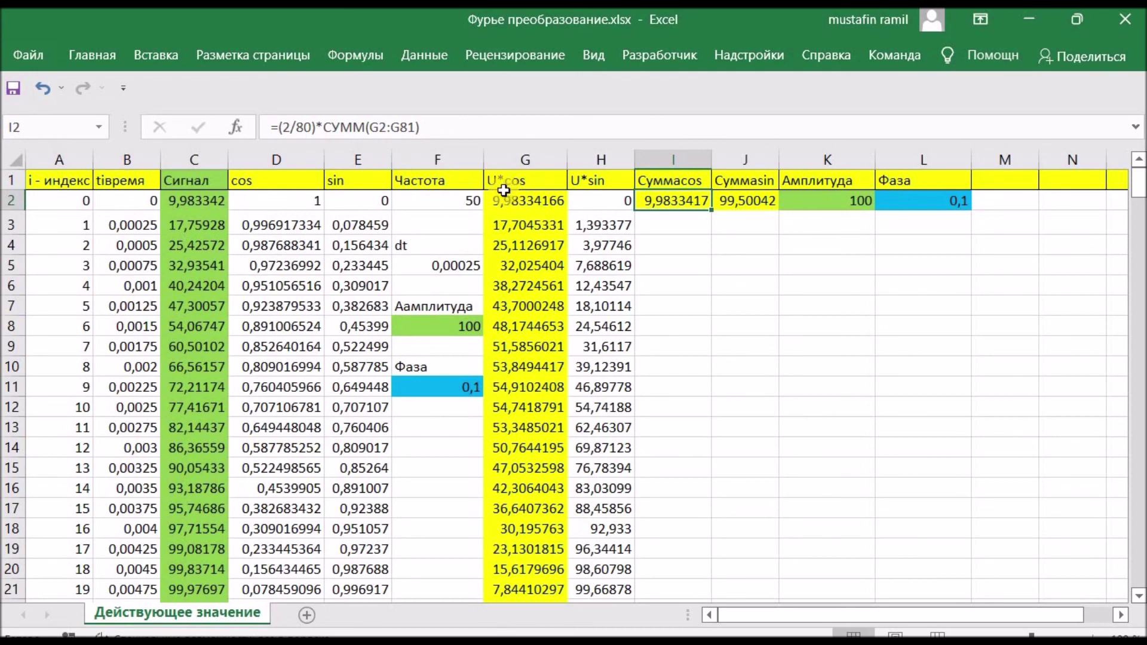
pyautogui.click(749, 200)
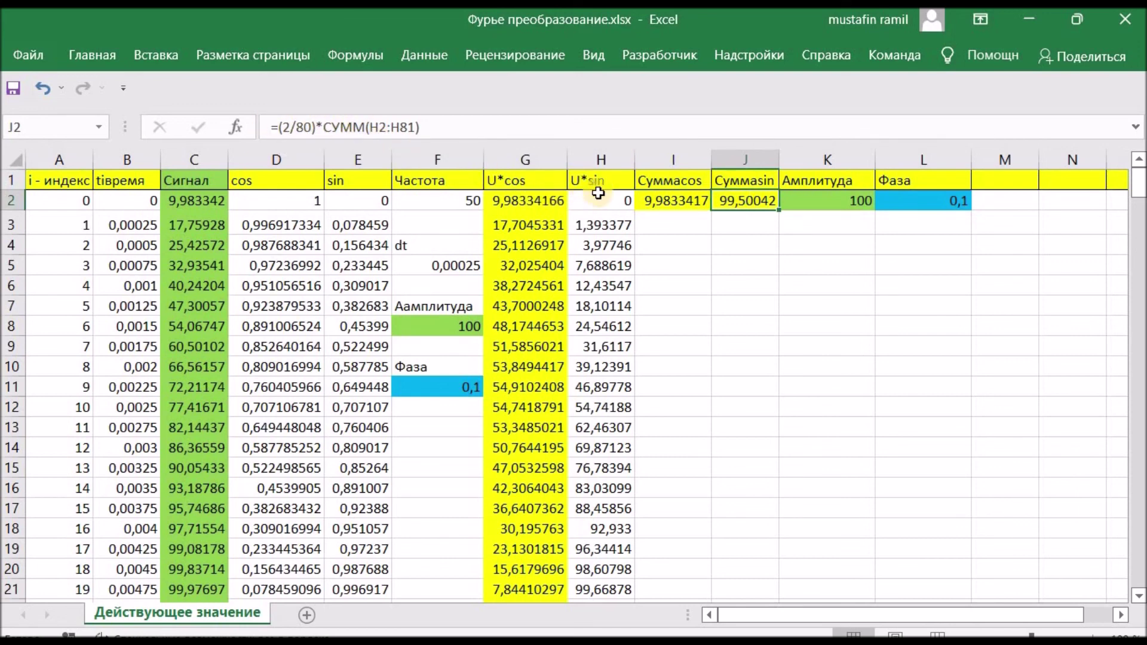
pyautogui.click(698, 364)
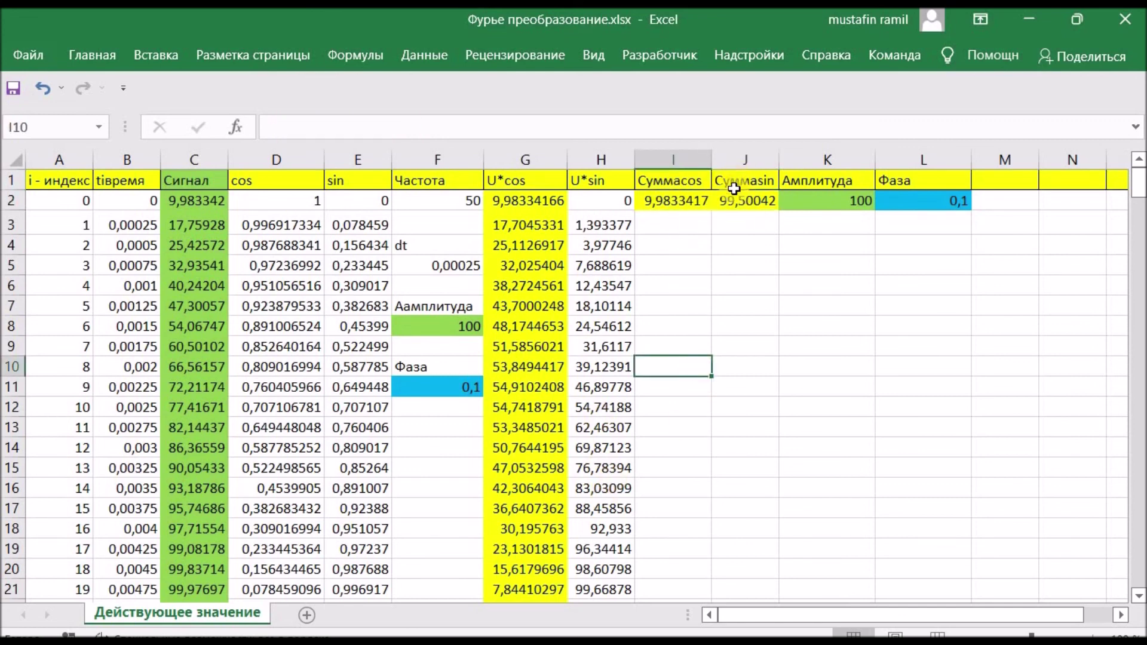
# Examine the amplitude formula in K2 and the phase formula in L2.
pyautogui.click(822, 196)
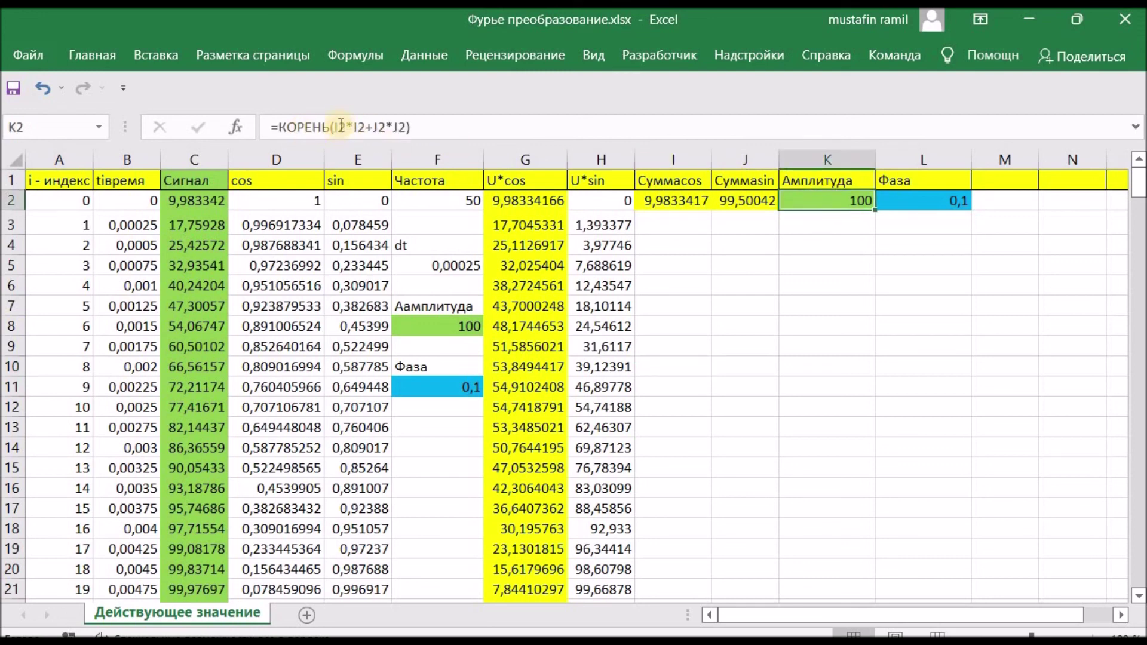
pyautogui.click(772, 245)
pyautogui.click(930, 201)
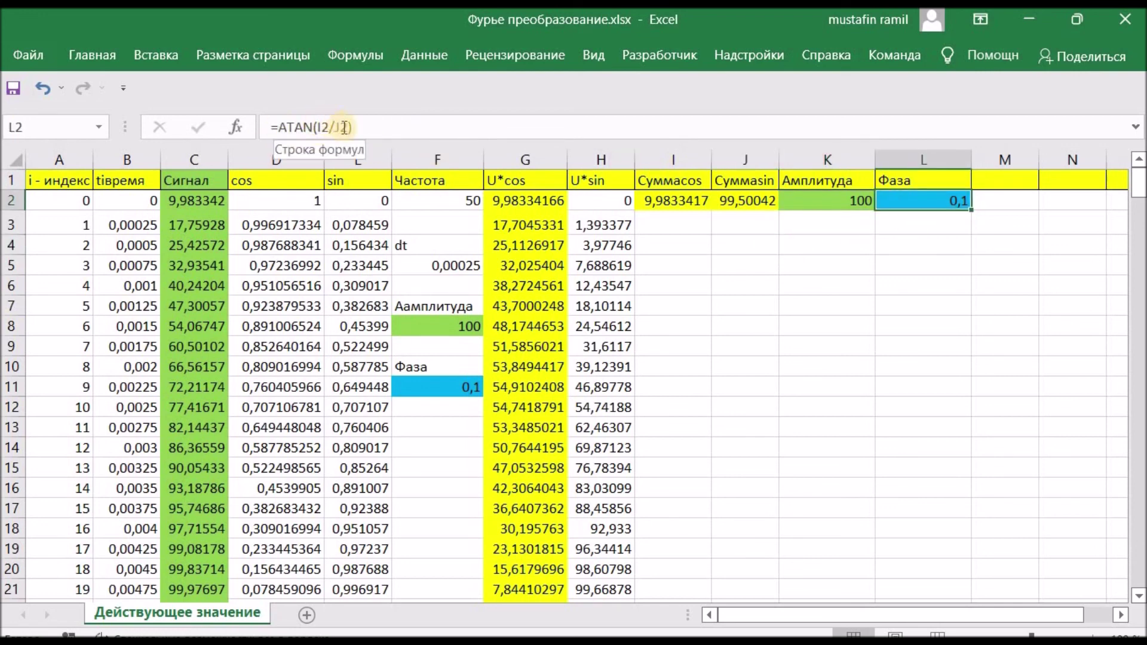
pyautogui.click(745, 265)
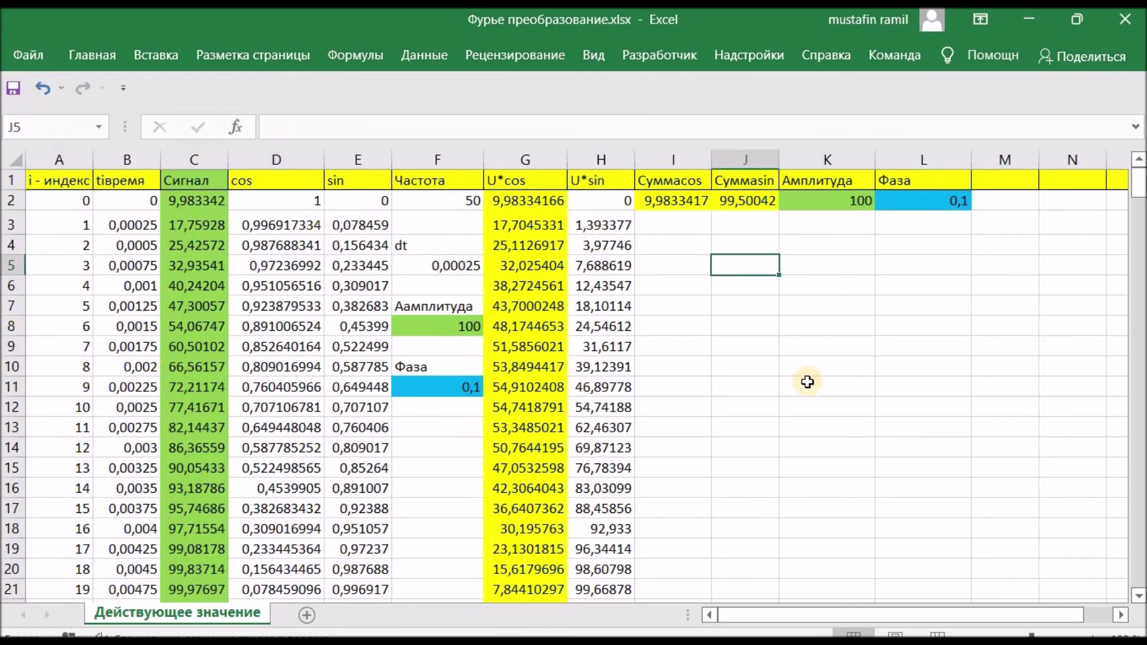
# Review the sinusoidal signal formula in C2 once more, leaving an empty cell selected.
pyautogui.click(188, 201)
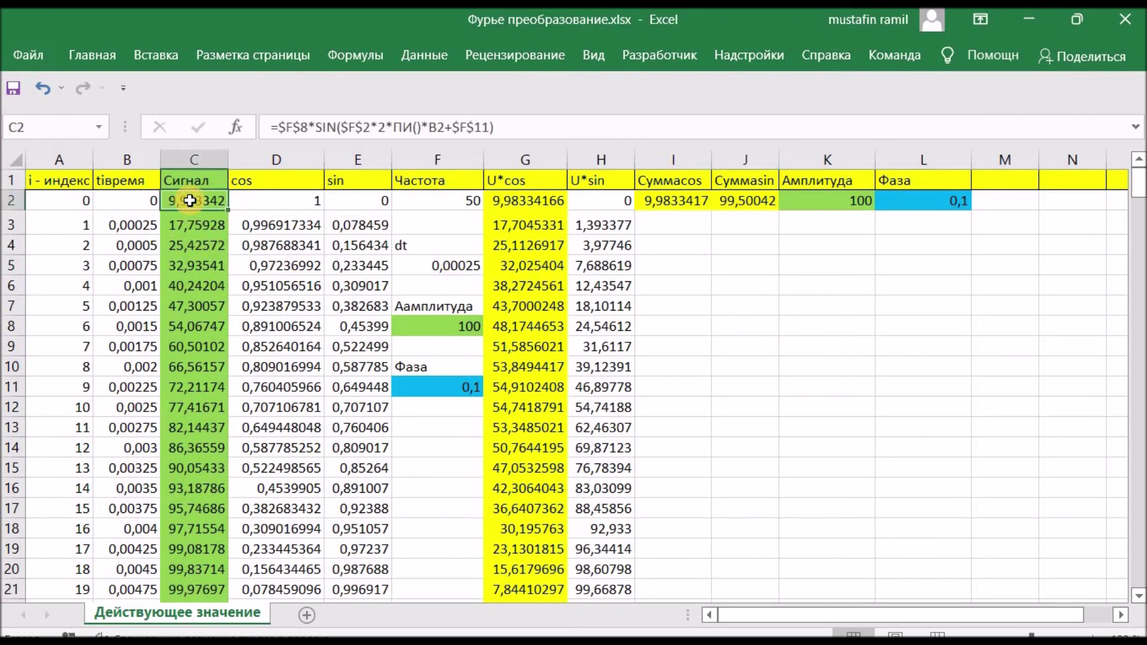
pyautogui.click(750, 328)
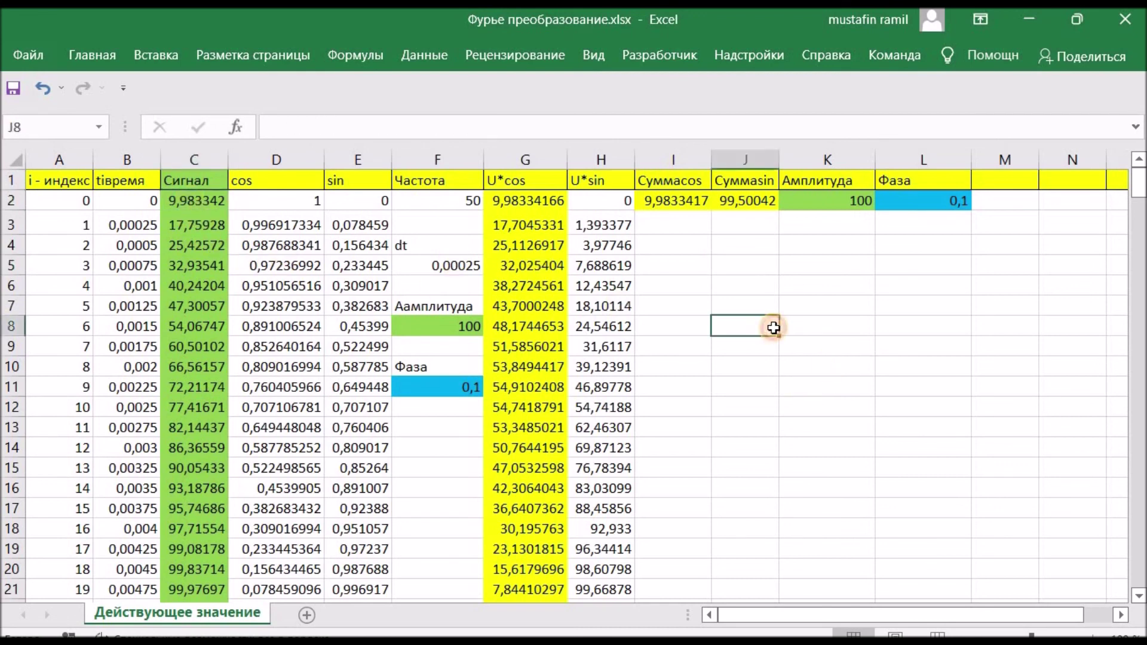
pyautogui.click(867, 330)
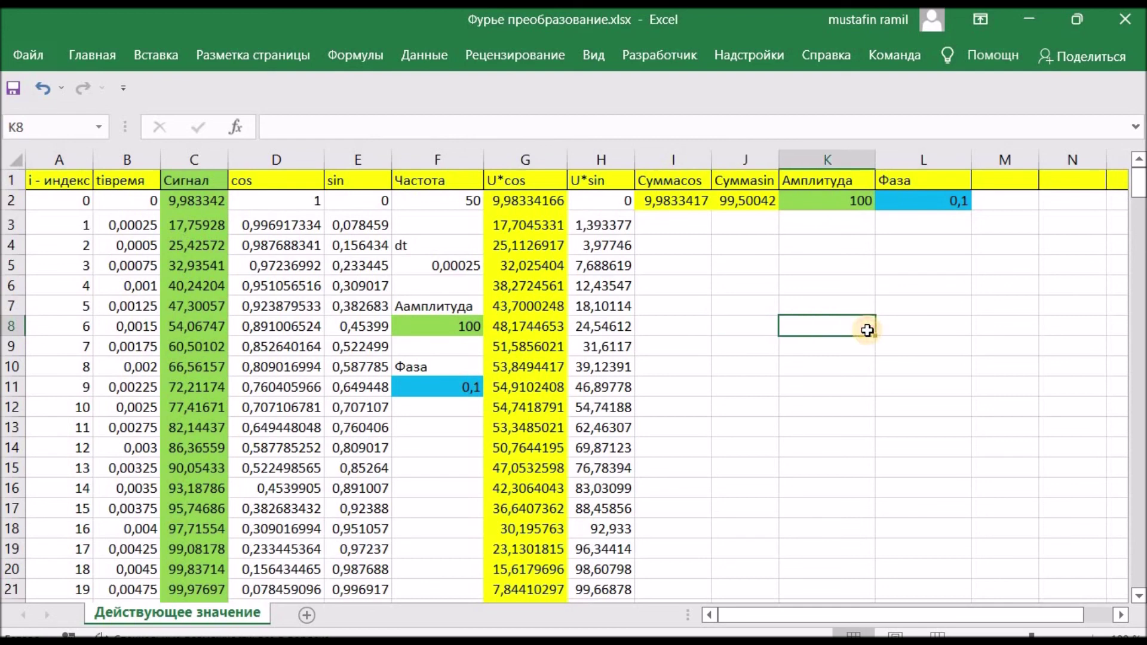